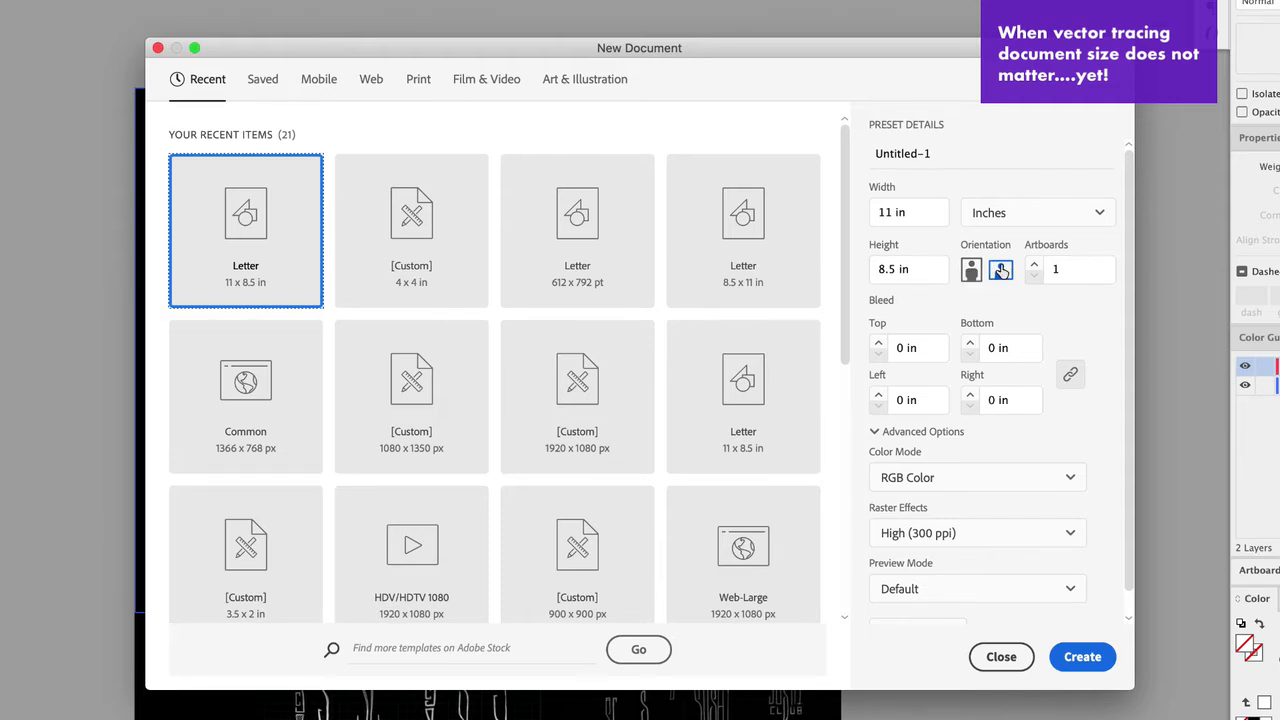
Create an 11 × 8.5 in landscape RGB document at 300 ppi and reset the Layout workspace.
click(1076, 654)
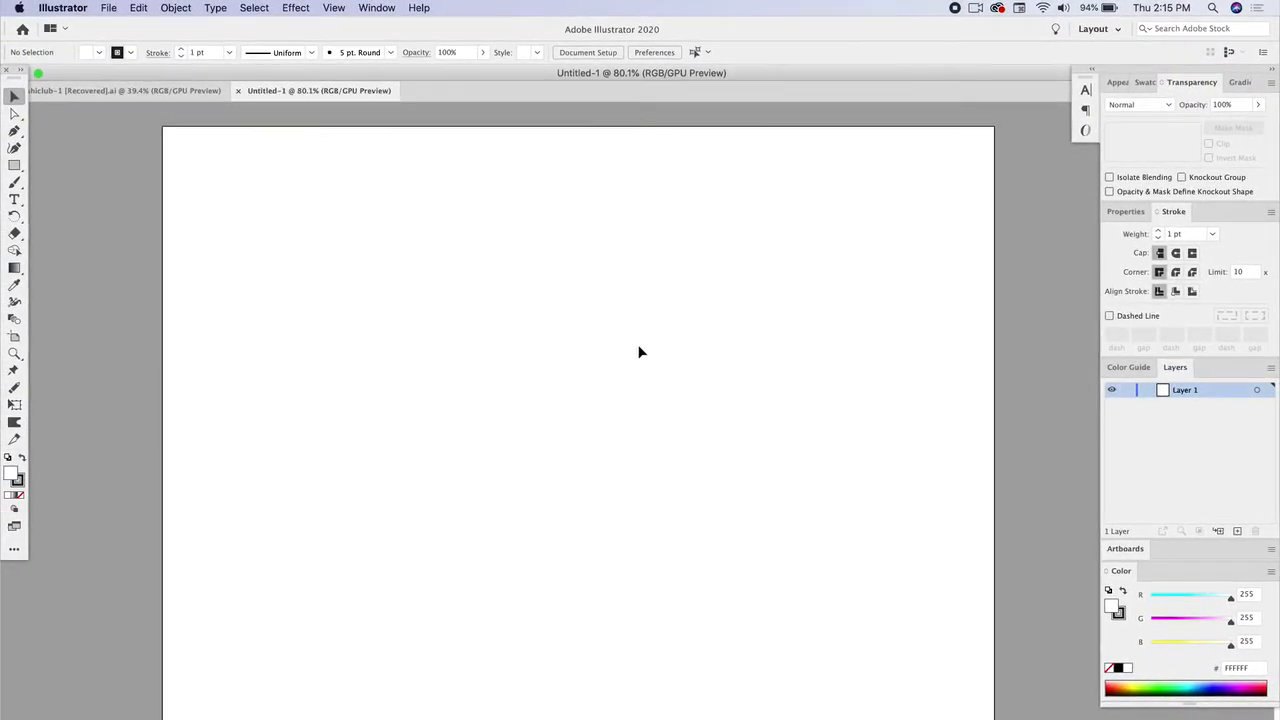
click(370, 8)
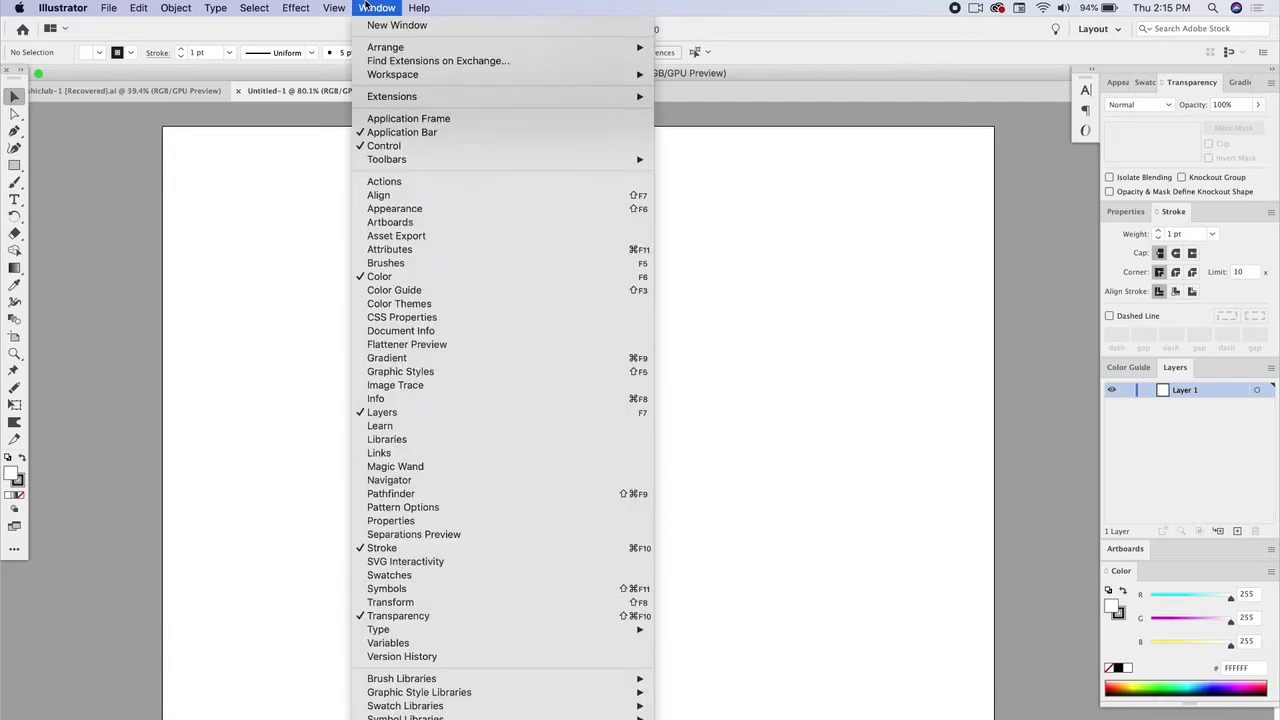
mouse_move(605, 75)
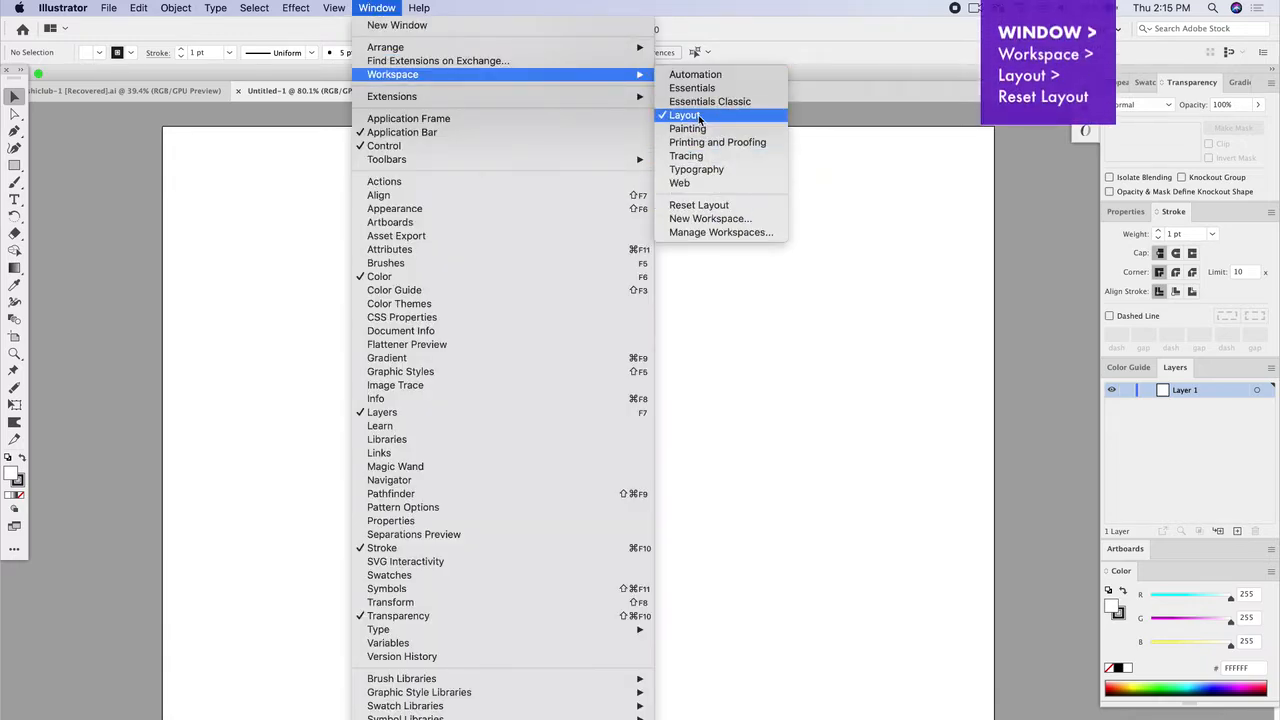
click(714, 208)
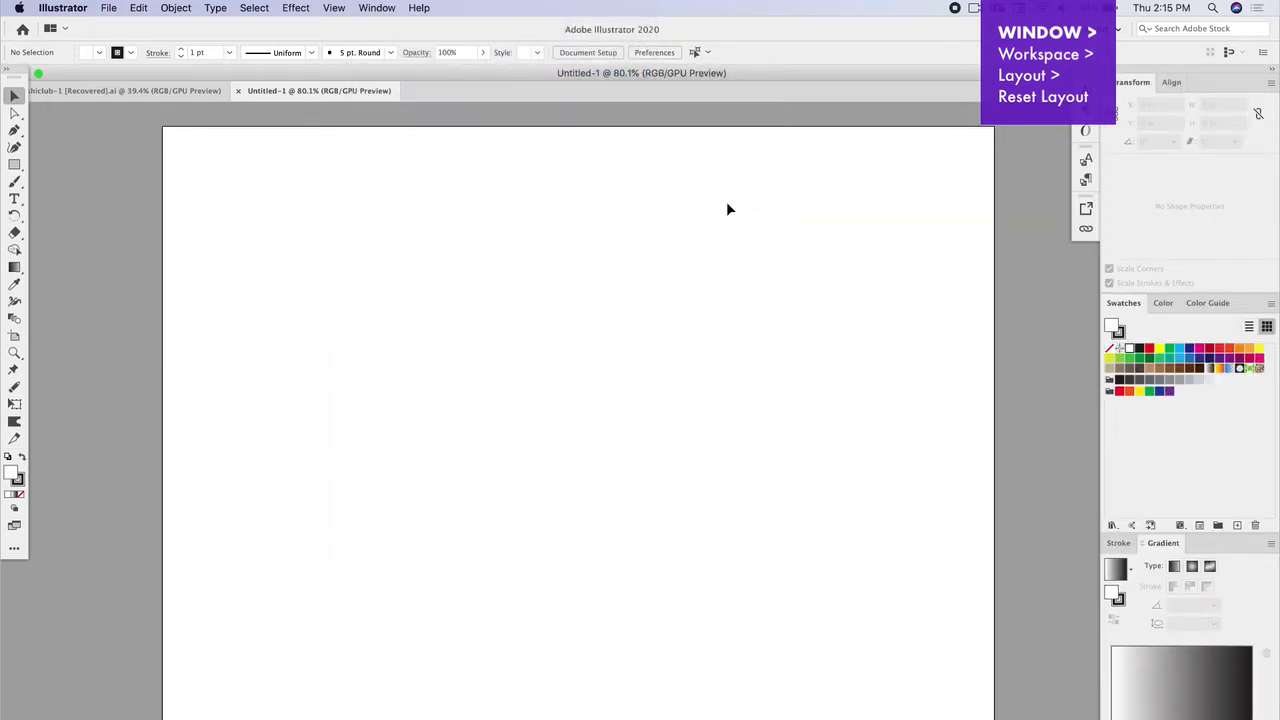
Paste the sketch images, scale them down together and stack them in a column beside the artboard's right edge.
key(super+v)
scroll(396, 504, down, 5)
scroll(396, 505, down, 1)
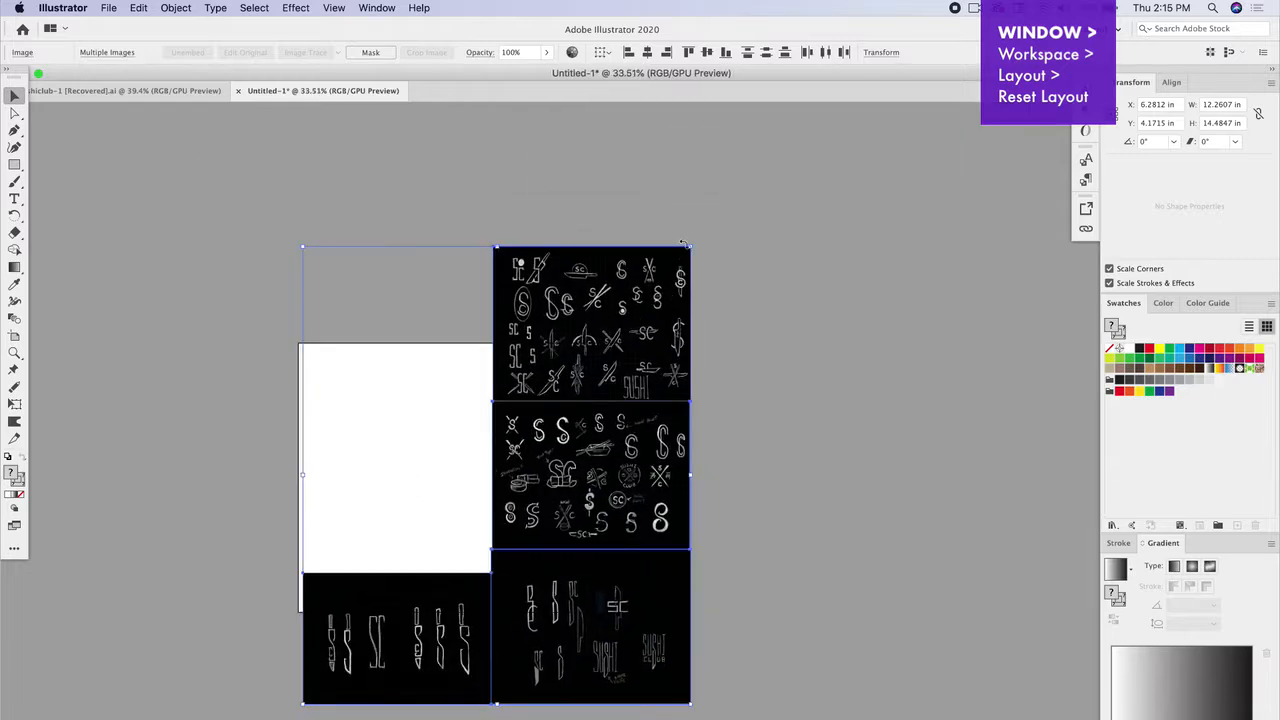
drag(684, 244, 542, 423)
drag(500, 480, 720, 404)
click(600, 495)
drag(598, 585, 709, 676)
click(806, 509)
Examine the SC logo concepts on the uppermost sketch sheet up close.
scroll(740, 398, up, 1)
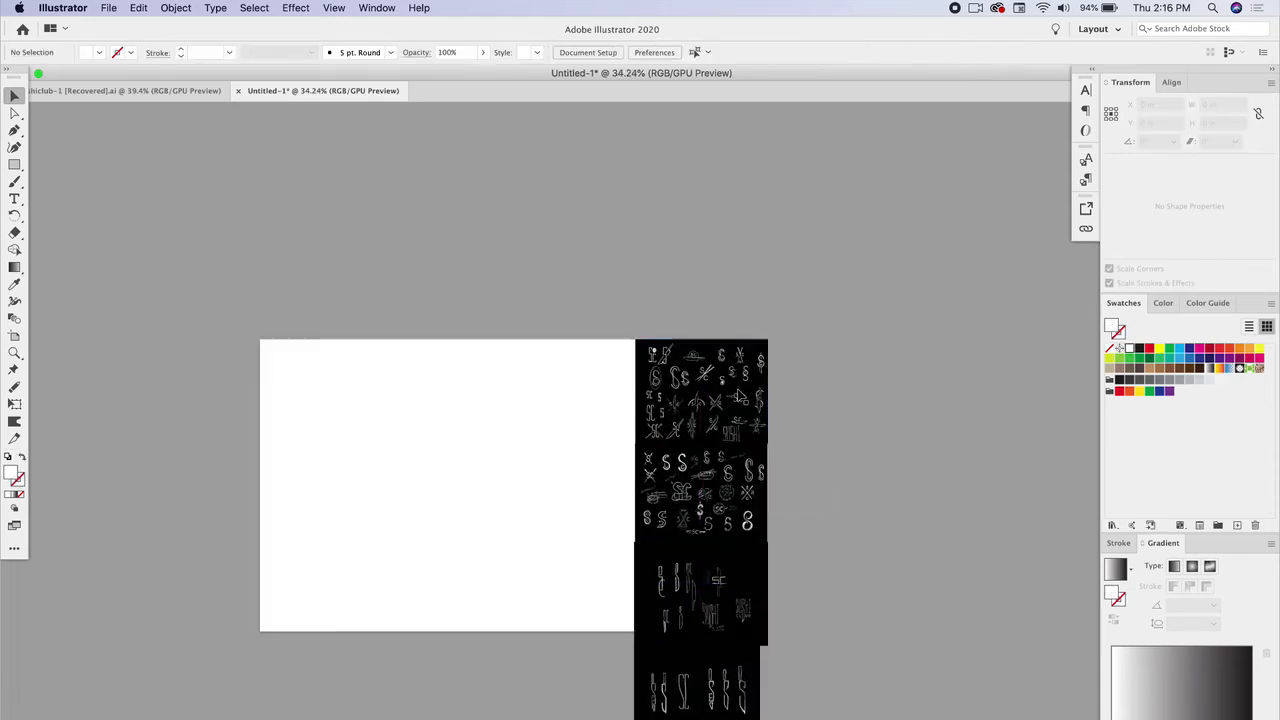
scroll(740, 398, up, 2)
scroll(665, 432, up, 6)
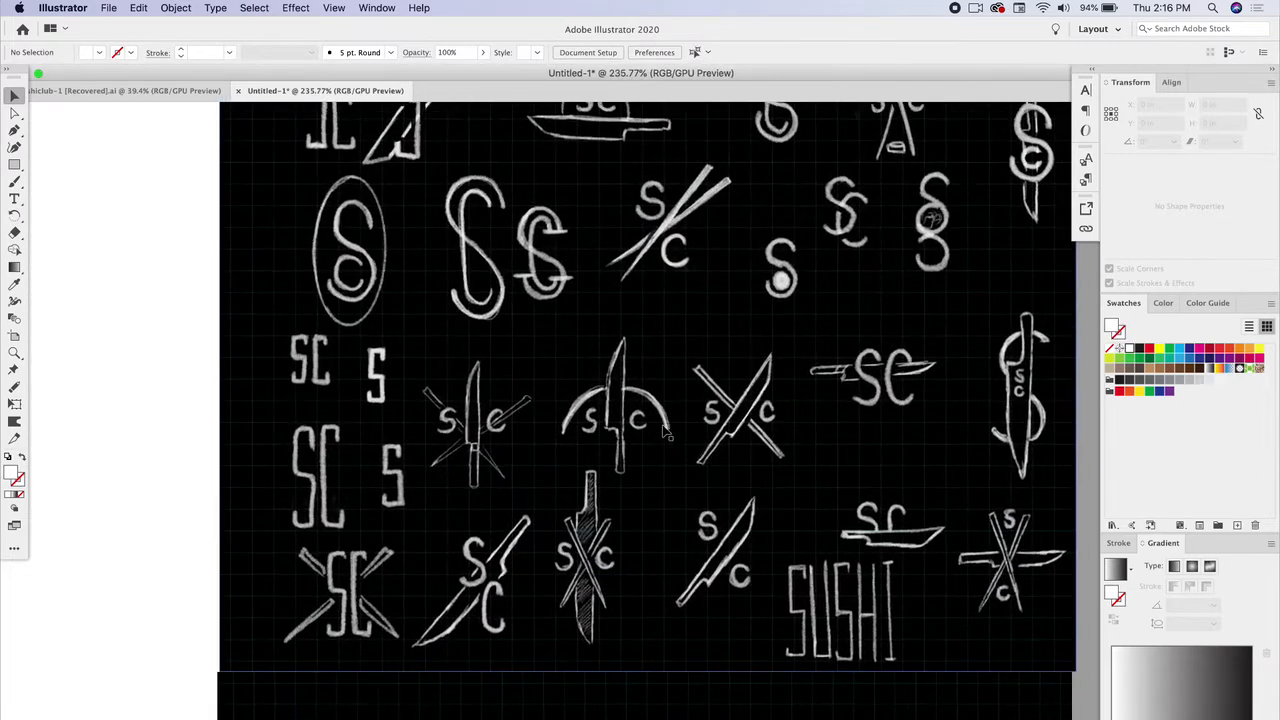
scroll(665, 432, up, 3)
scroll(665, 432, right, 4)
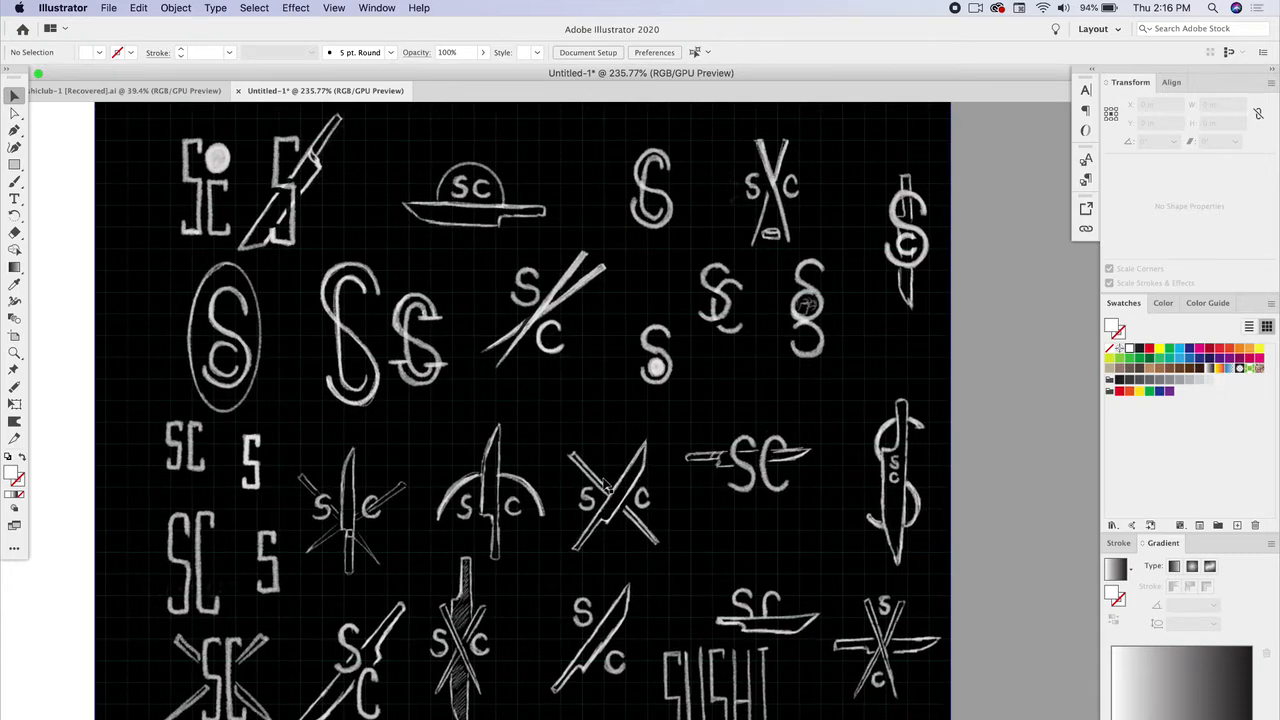
scroll(610, 440, up, 3)
scroll(610, 440, right, 2)
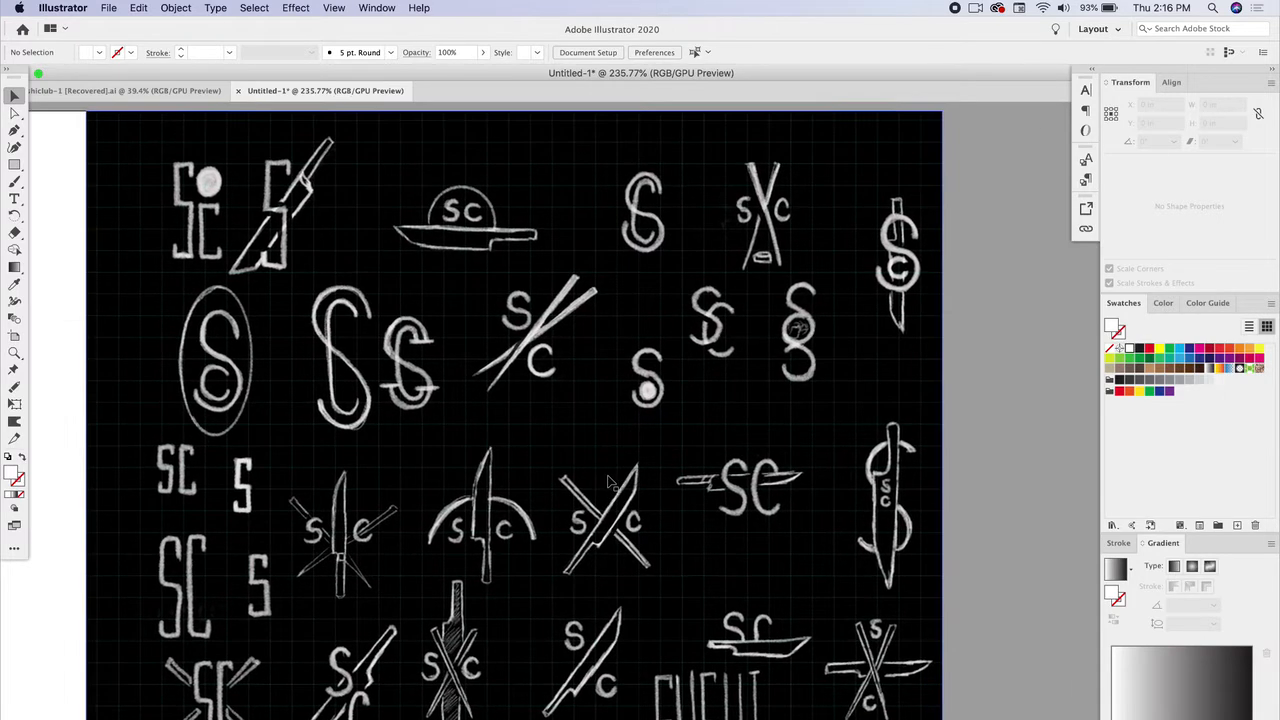
scroll(728, 308, left, 12)
scroll(728, 308, down, 3)
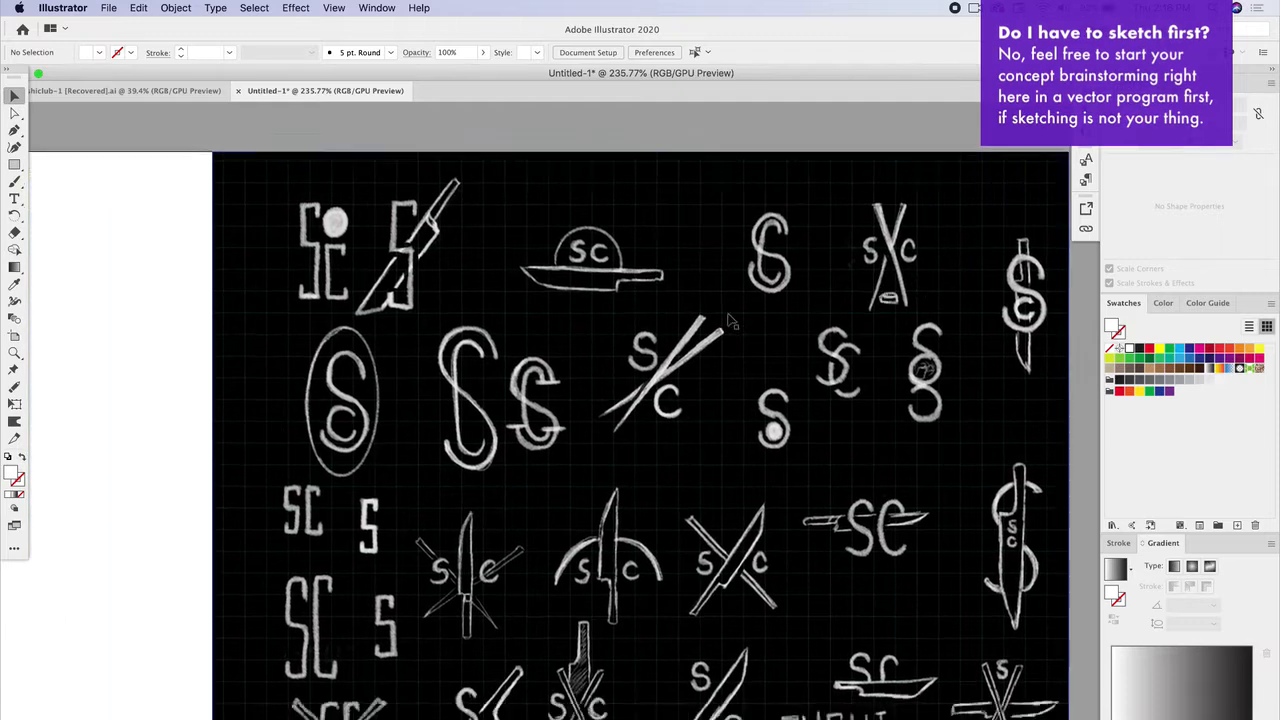
Move the uppermost sketch sheet onto the artboard, enlarge it and position it over the page.
mouse_move(910, 268)
mouse_down()
mouse_move(427, 356)
mouse_move(209, 421)
mouse_up()
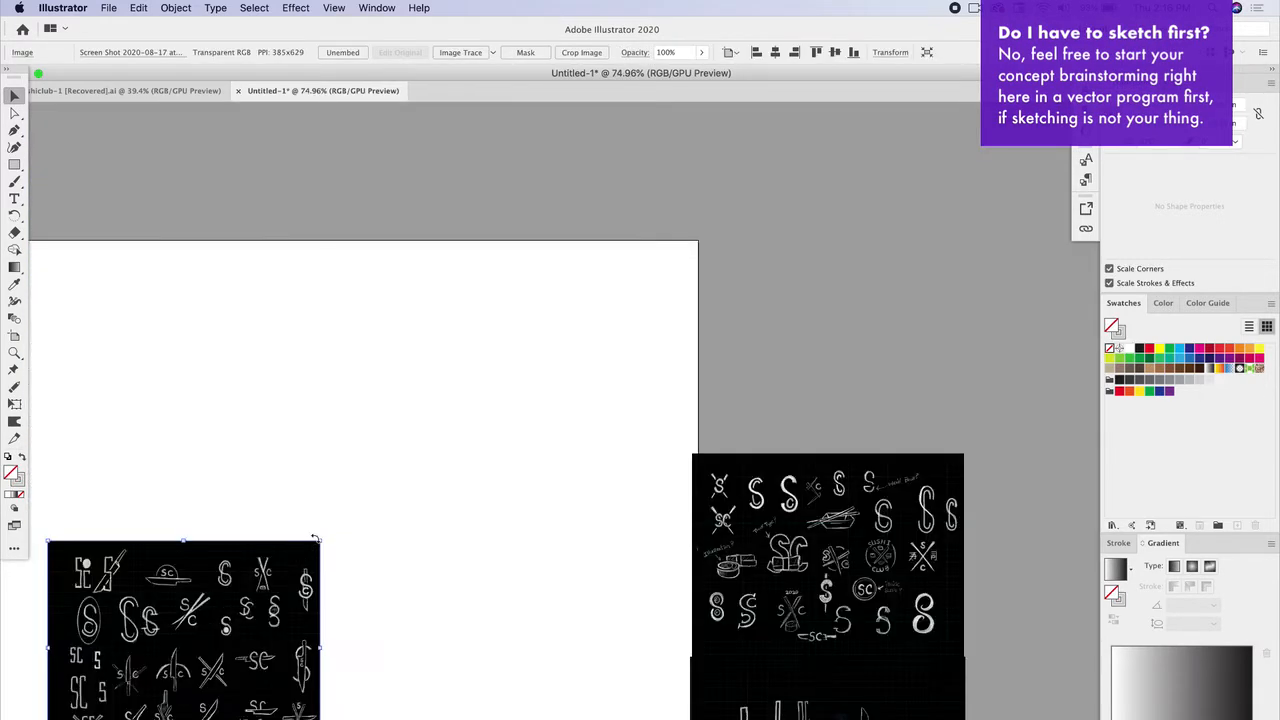
drag(319, 540, 624, 284)
drag(498, 421, 422, 433)
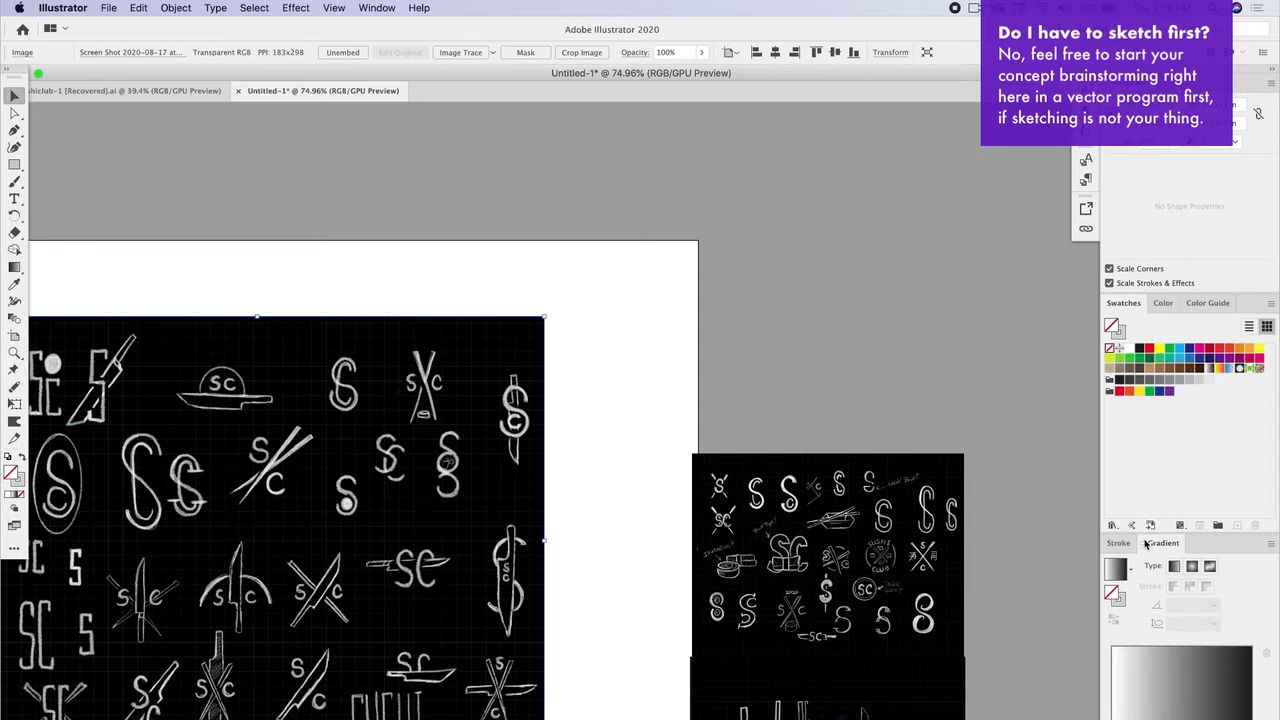
Lock Layer 1 with the sketches and add a new layer above it, keeping the Layers panel docked.
key(F7)
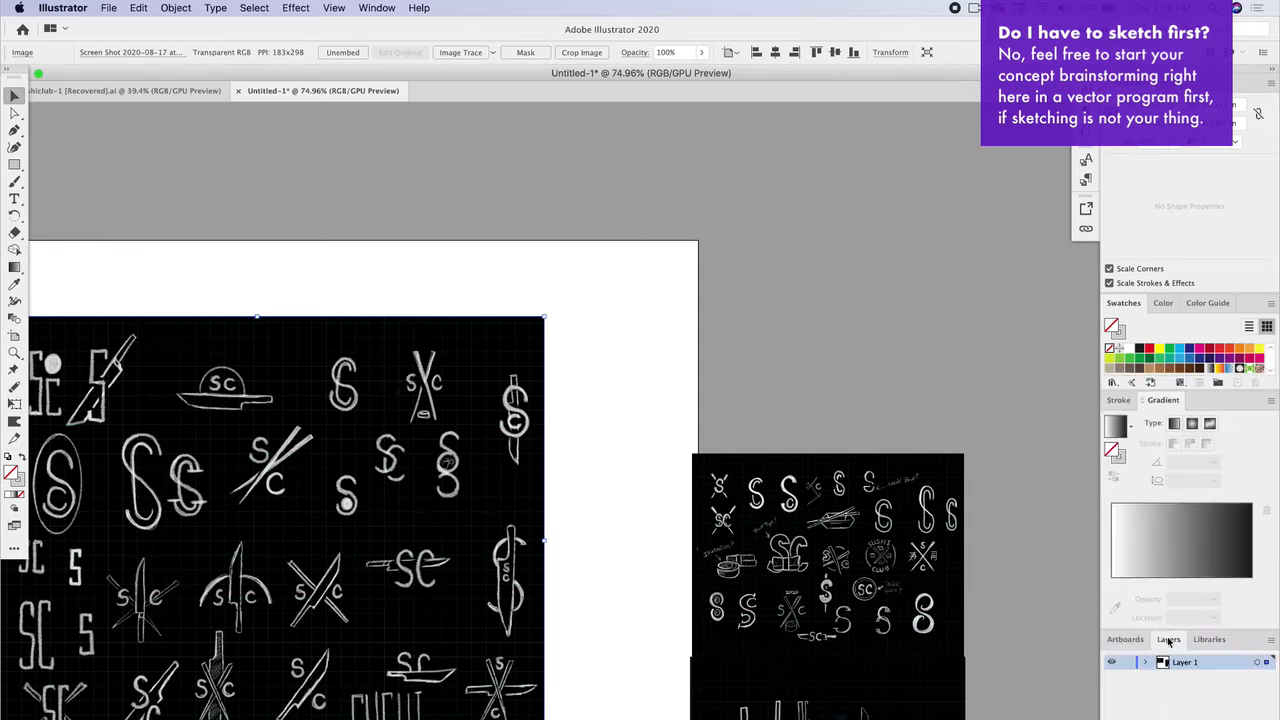
drag(1168, 641, 847, 201)
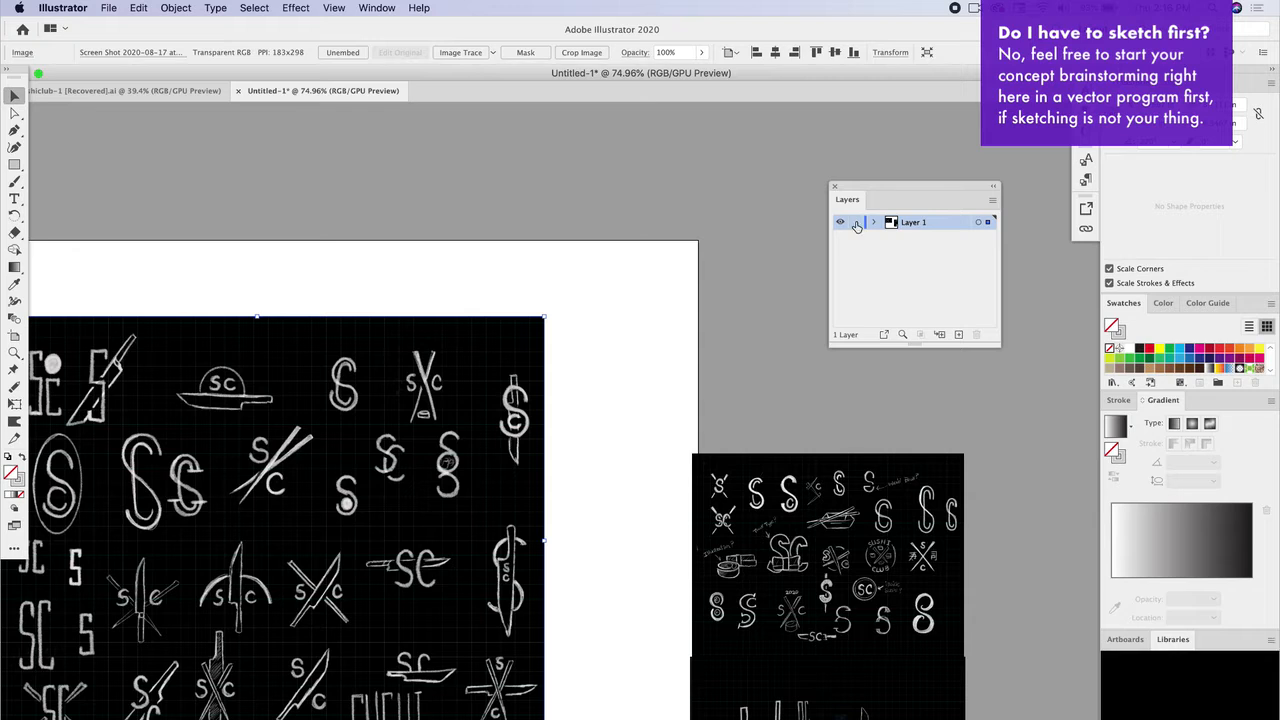
click(856, 223)
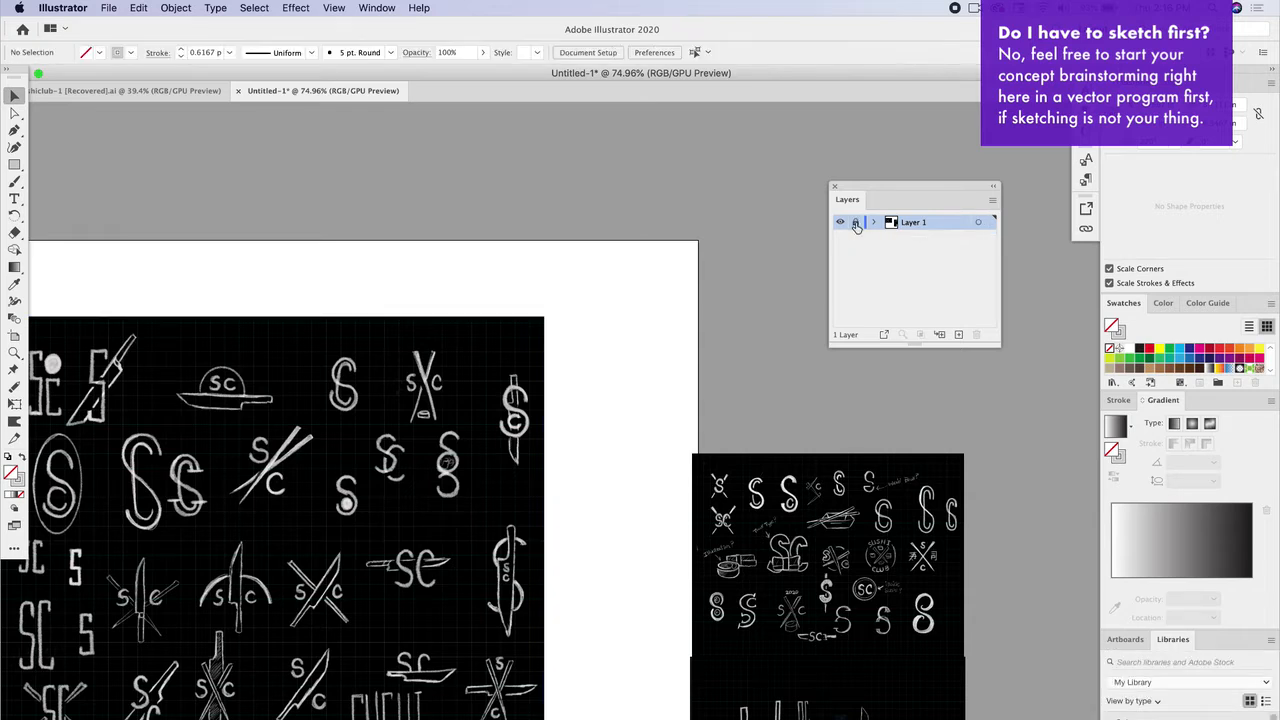
click(957, 336)
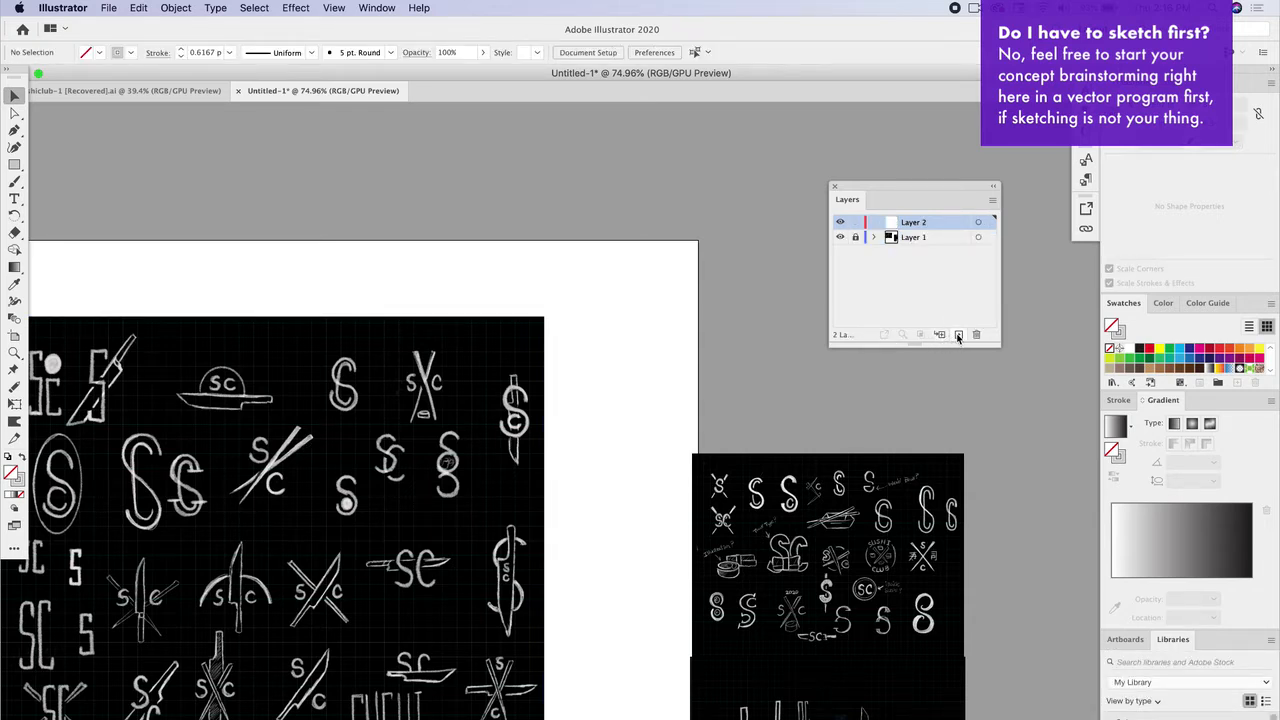
drag(884, 188, 1222, 641)
Unlock Layer 1 and select the enlarged sketch sheet around the crossed chopsticks concept.
scroll(250, 427, up, 5)
scroll(503, 434, right, 4)
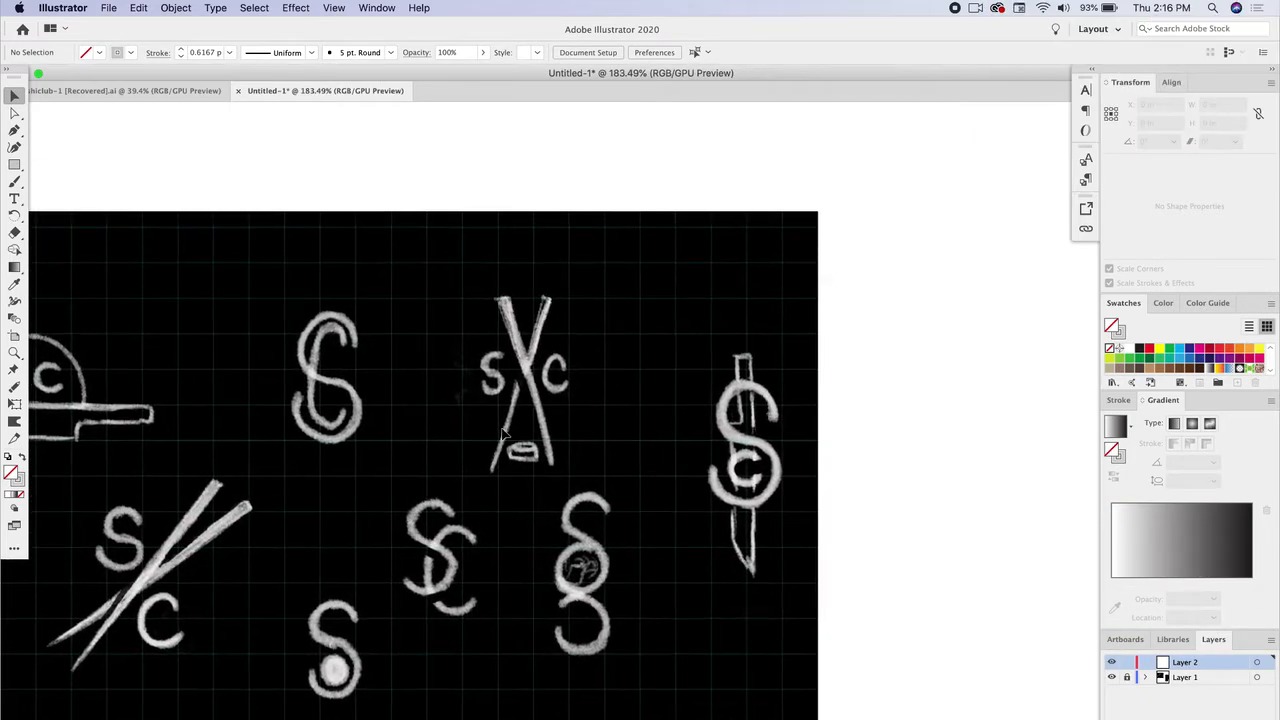
scroll(467, 433, up, 4)
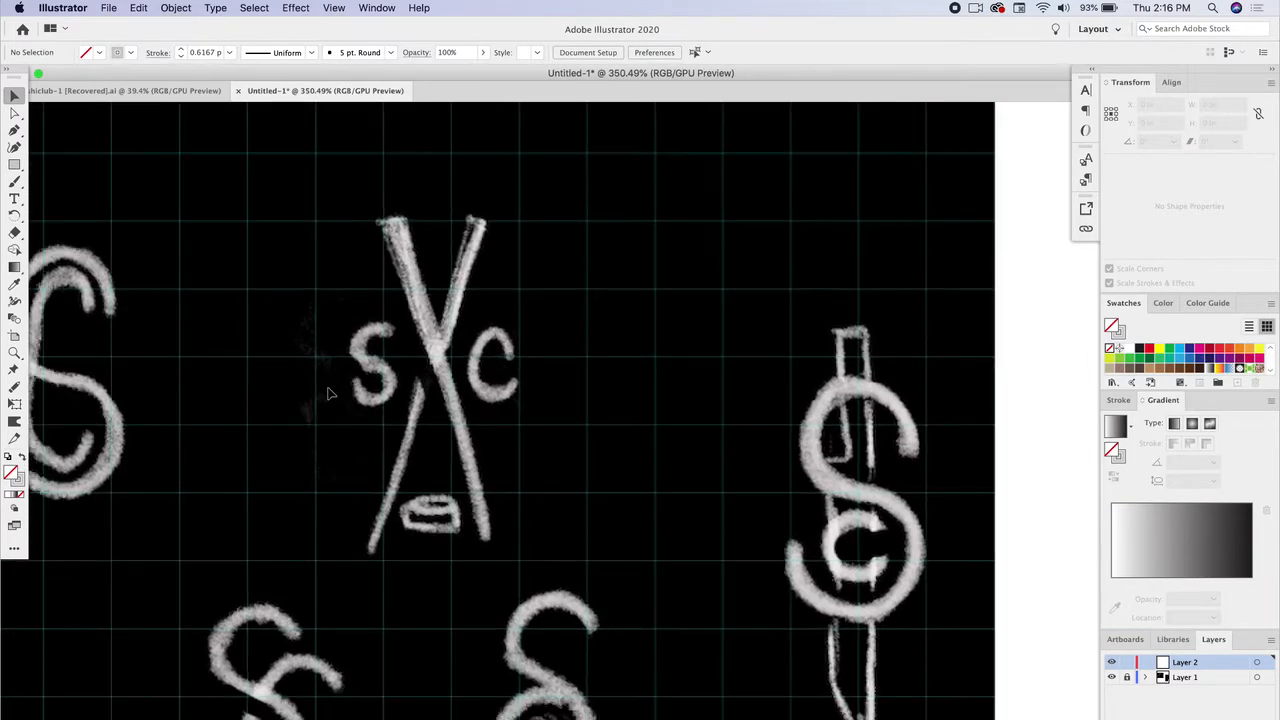
click(15, 131)
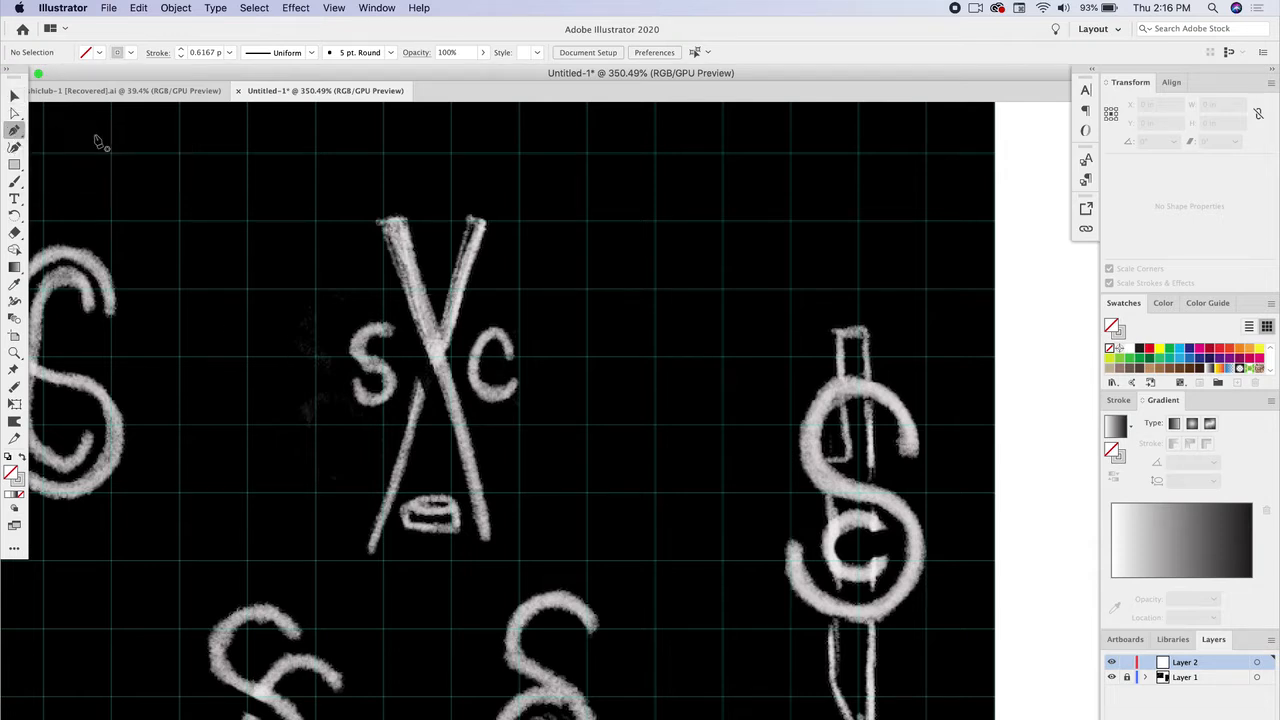
click(1176, 680)
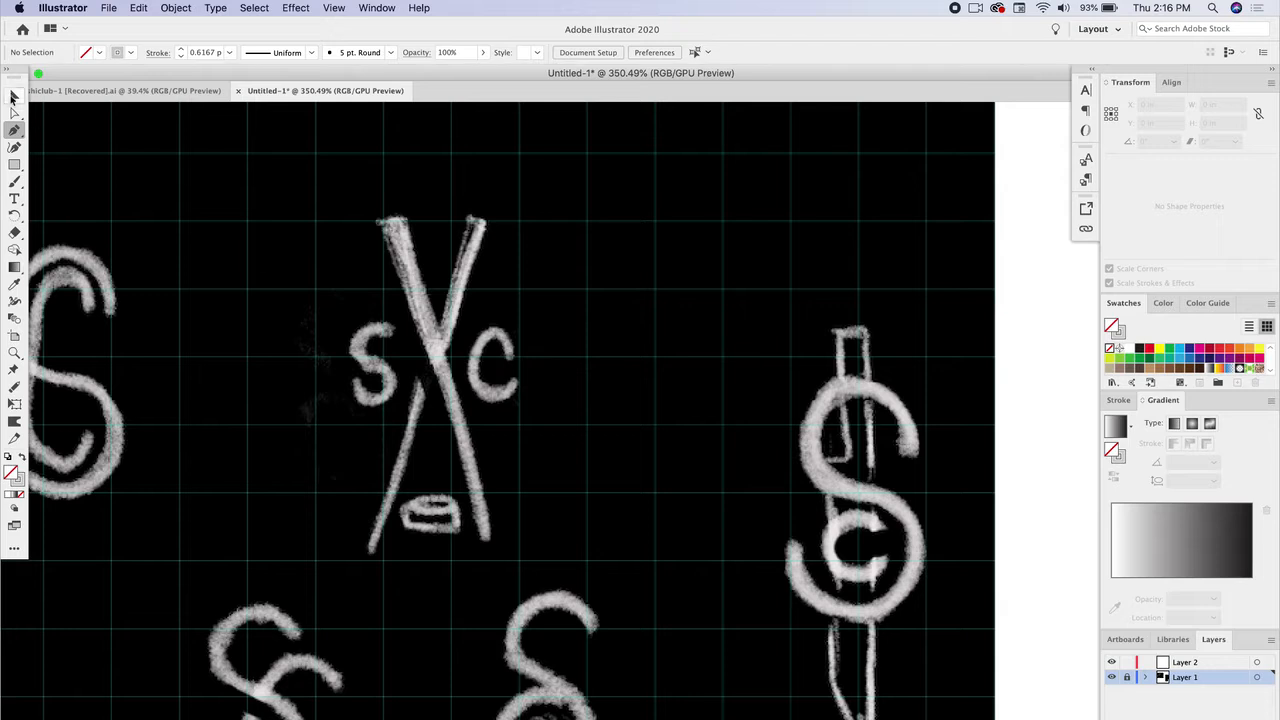
click(14, 95)
click(1130, 677)
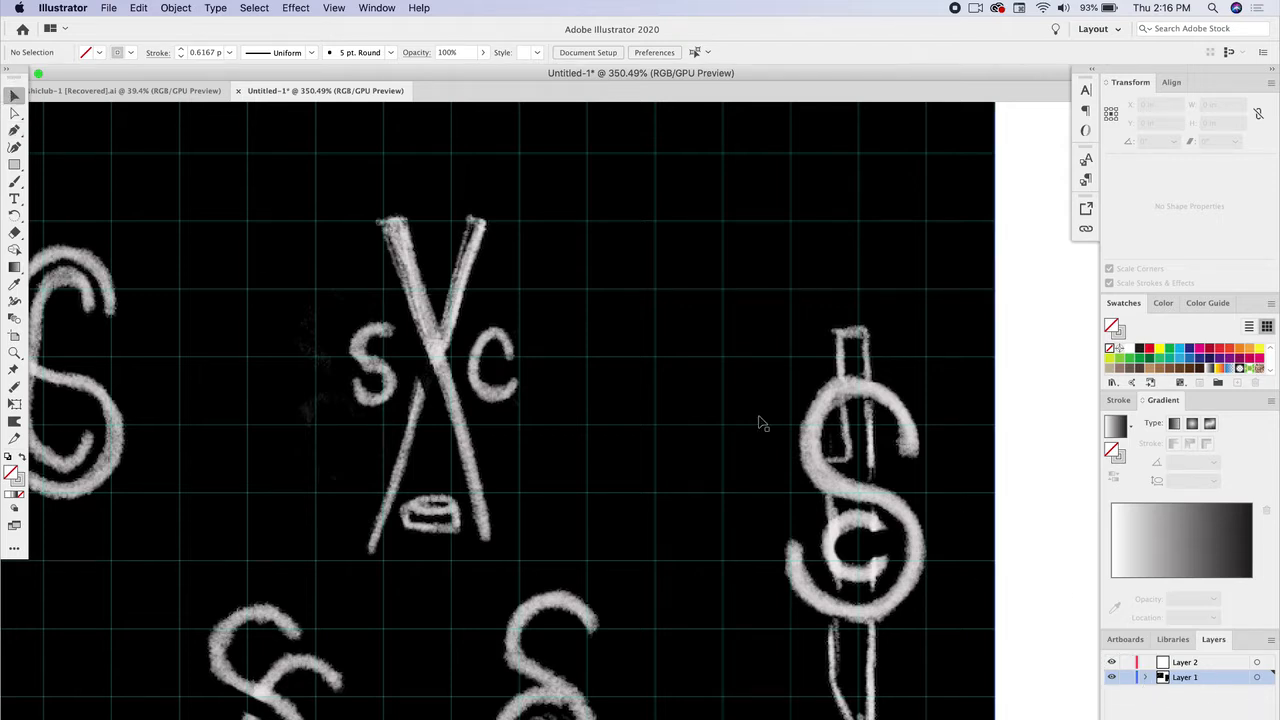
click(806, 349)
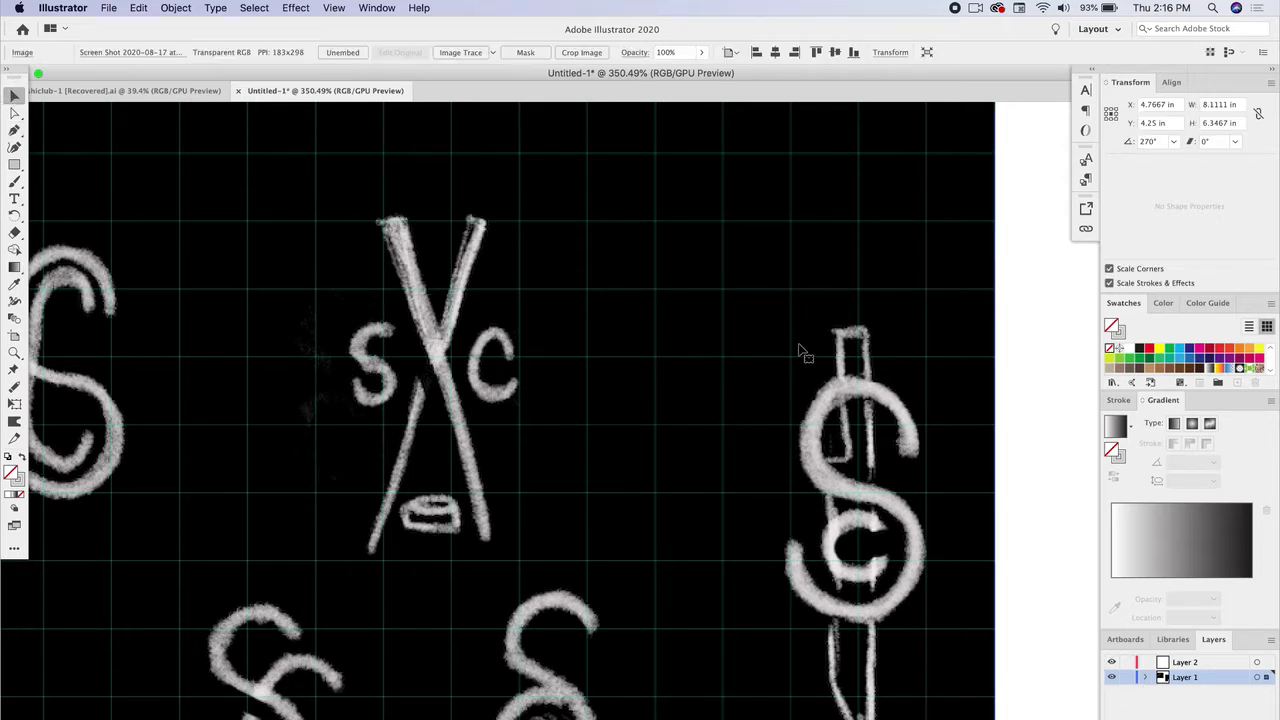
Dock the Transparency panel, lower the sketch sheet's opacity to 28% and lock Layer 1 again.
click(398, 7)
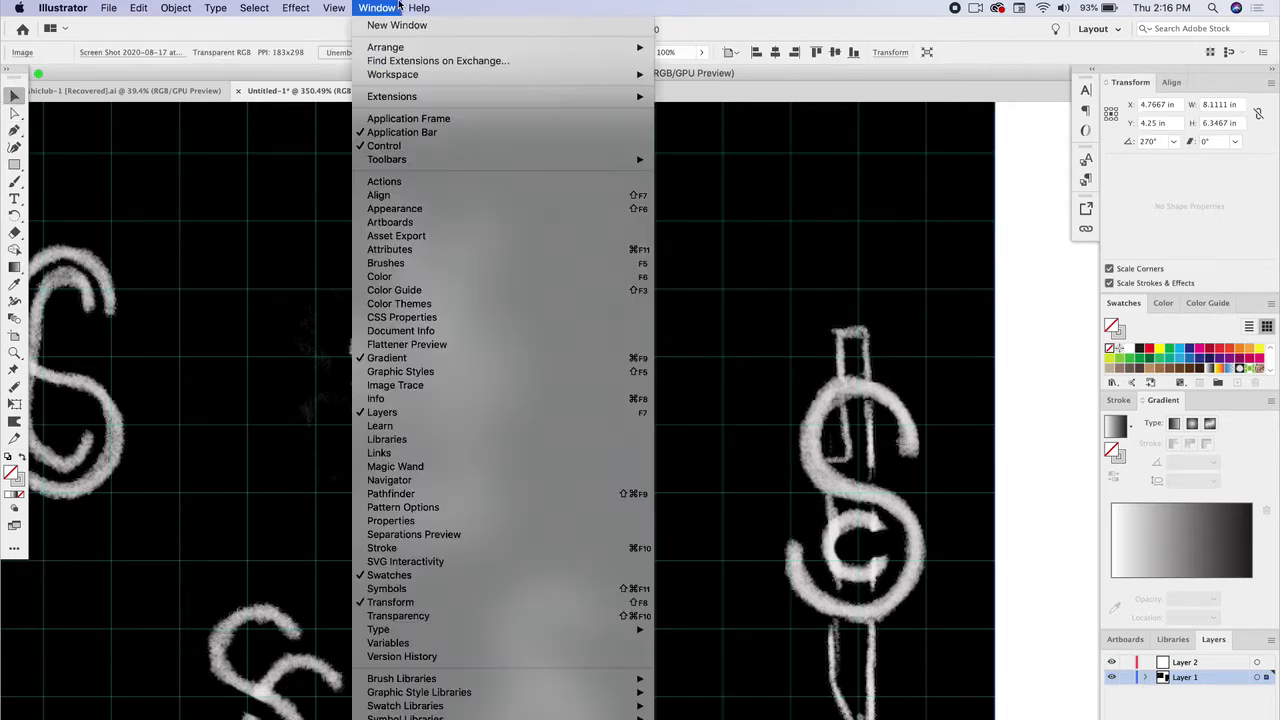
click(496, 615)
mouse_move(859, 562)
mouse_down()
mouse_move(1094, 494)
mouse_move(1215, 405)
mouse_move(1217, 440)
mouse_up()
click(1258, 423)
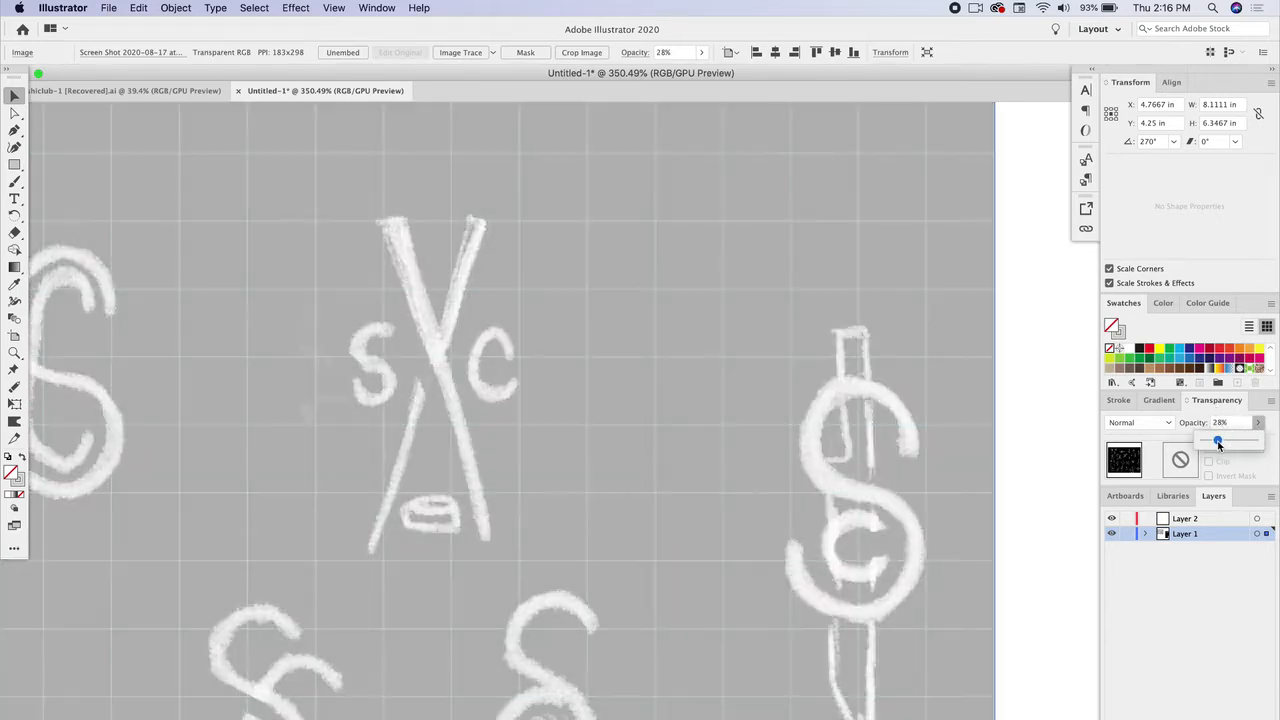
click(1127, 534)
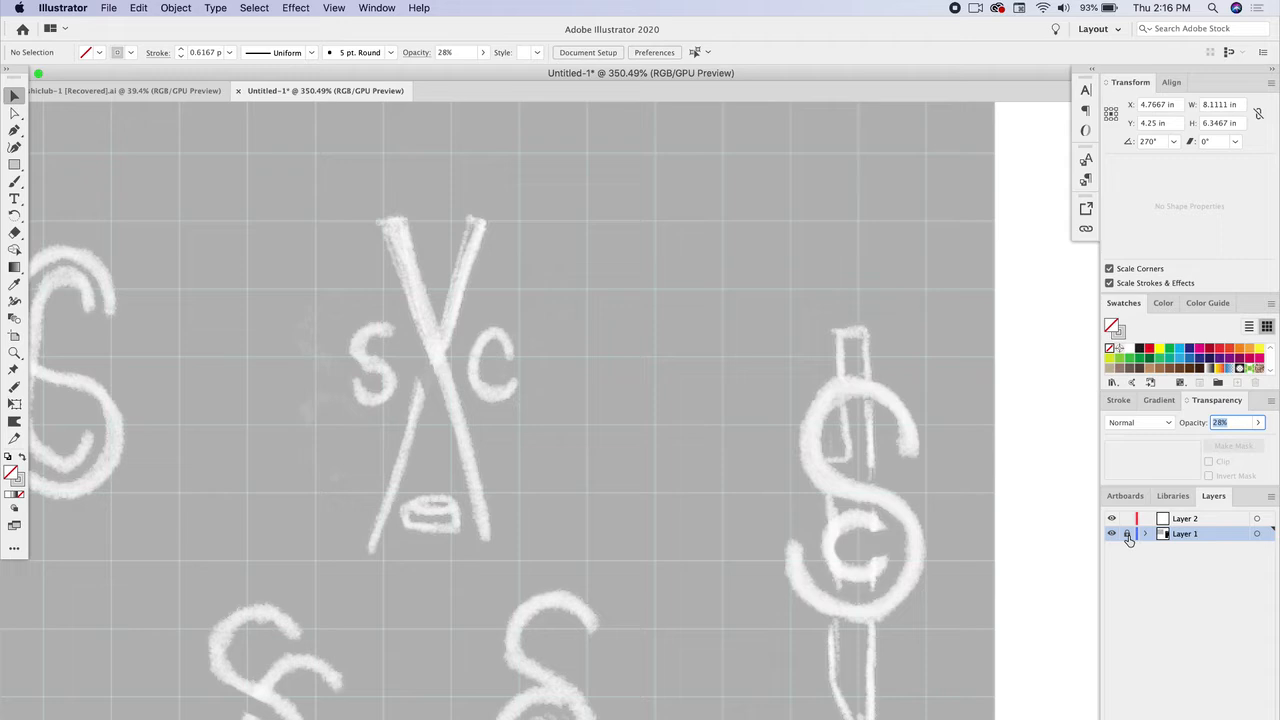
Trace the long chopstick of the S/C sketch as a closed Pen tool shape on the empty layer and swap its fill and stroke.
click(1187, 520)
click(14, 131)
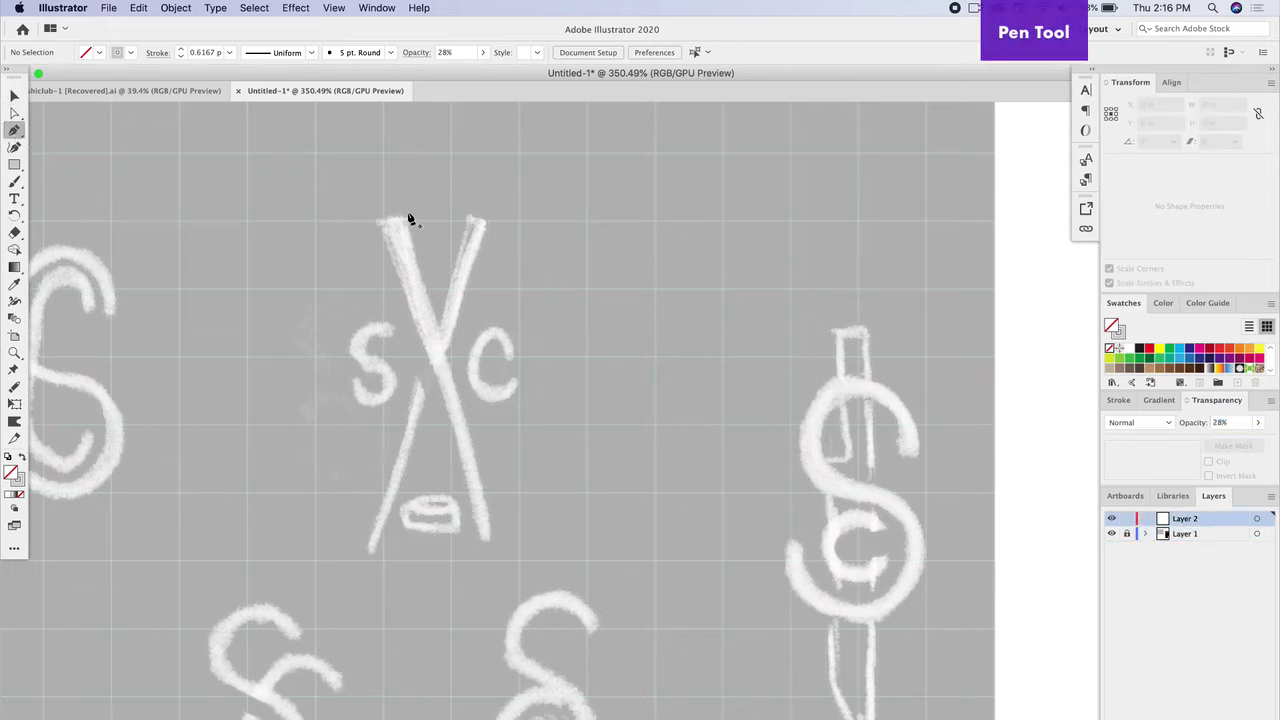
click(381, 221)
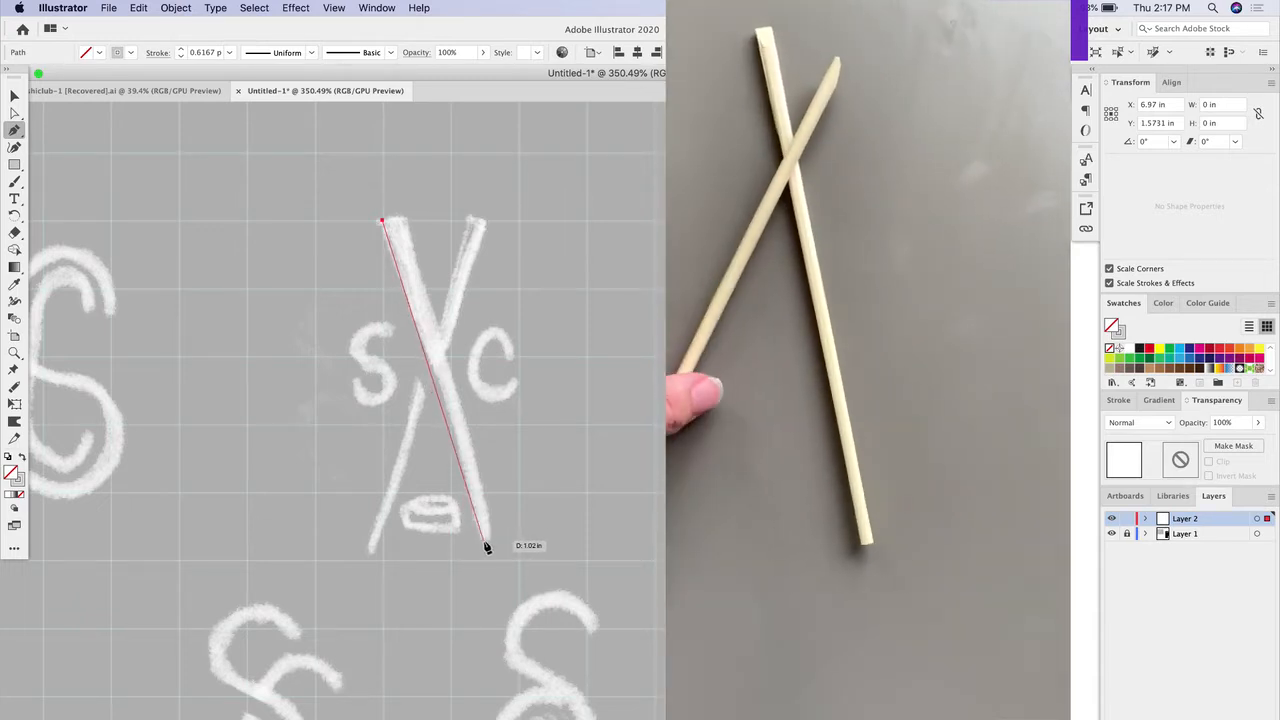
click(493, 543)
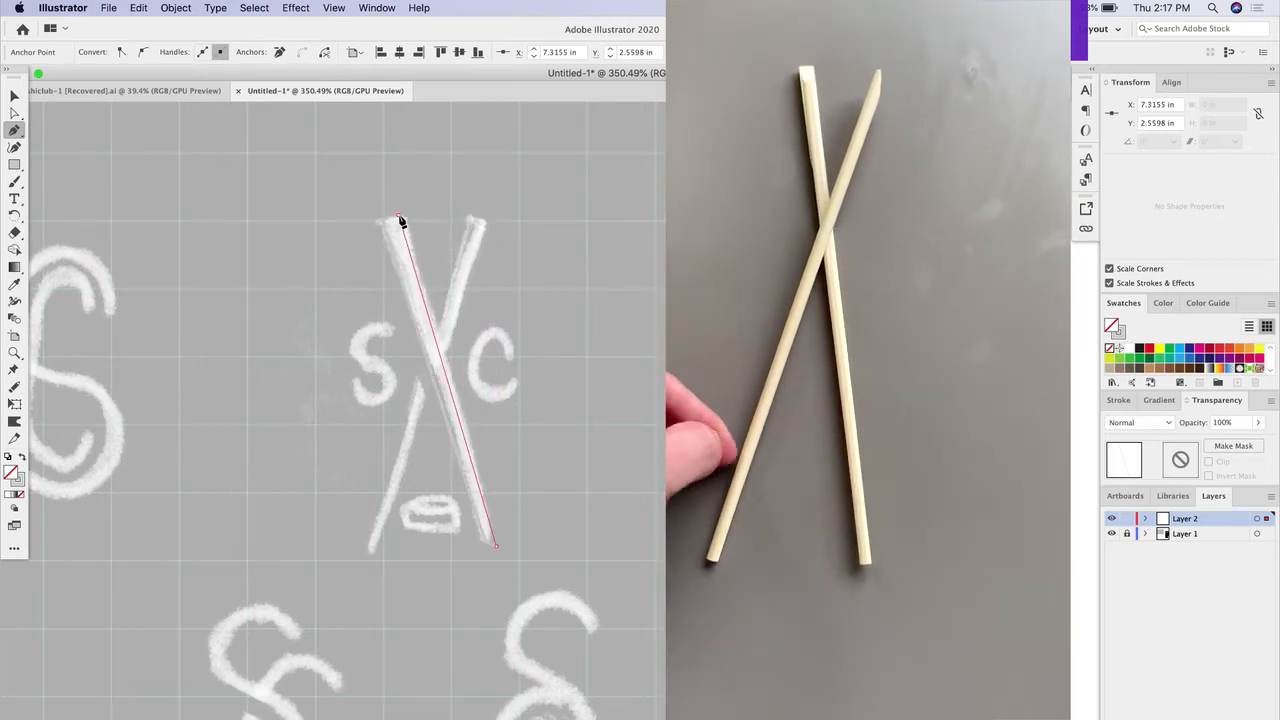
drag(389, 220, 371, 229)
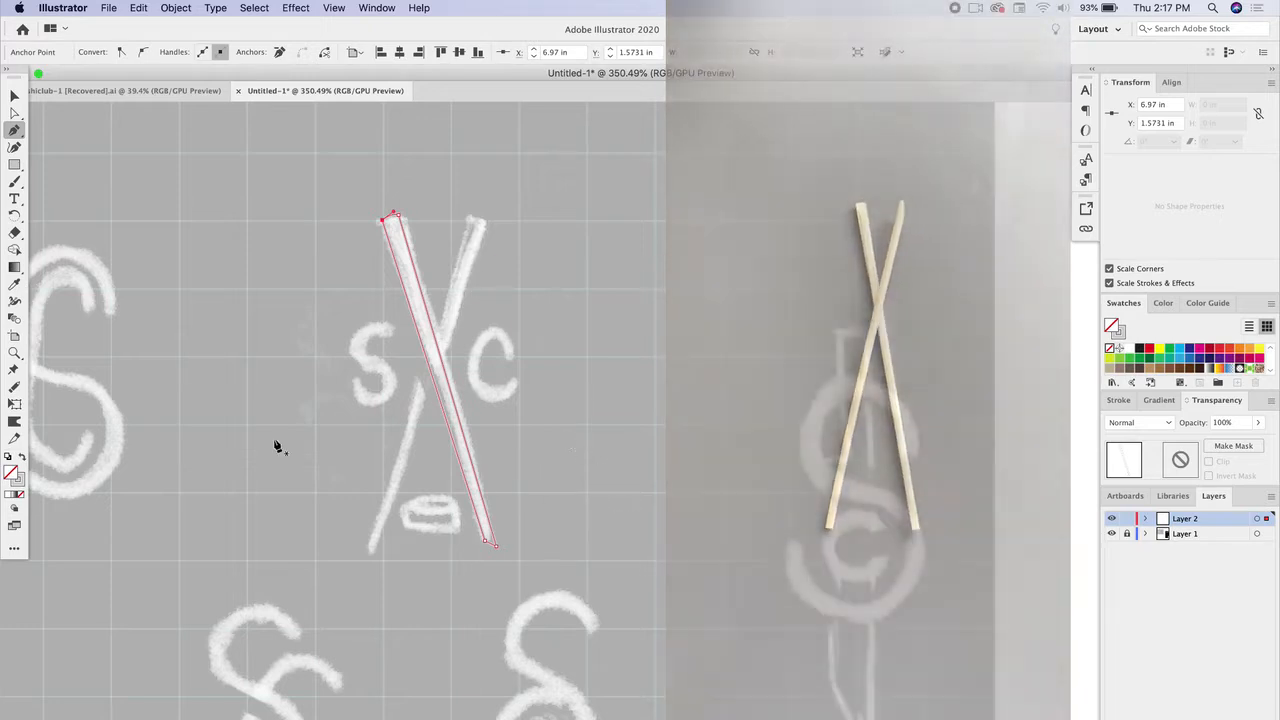
click(20, 458)
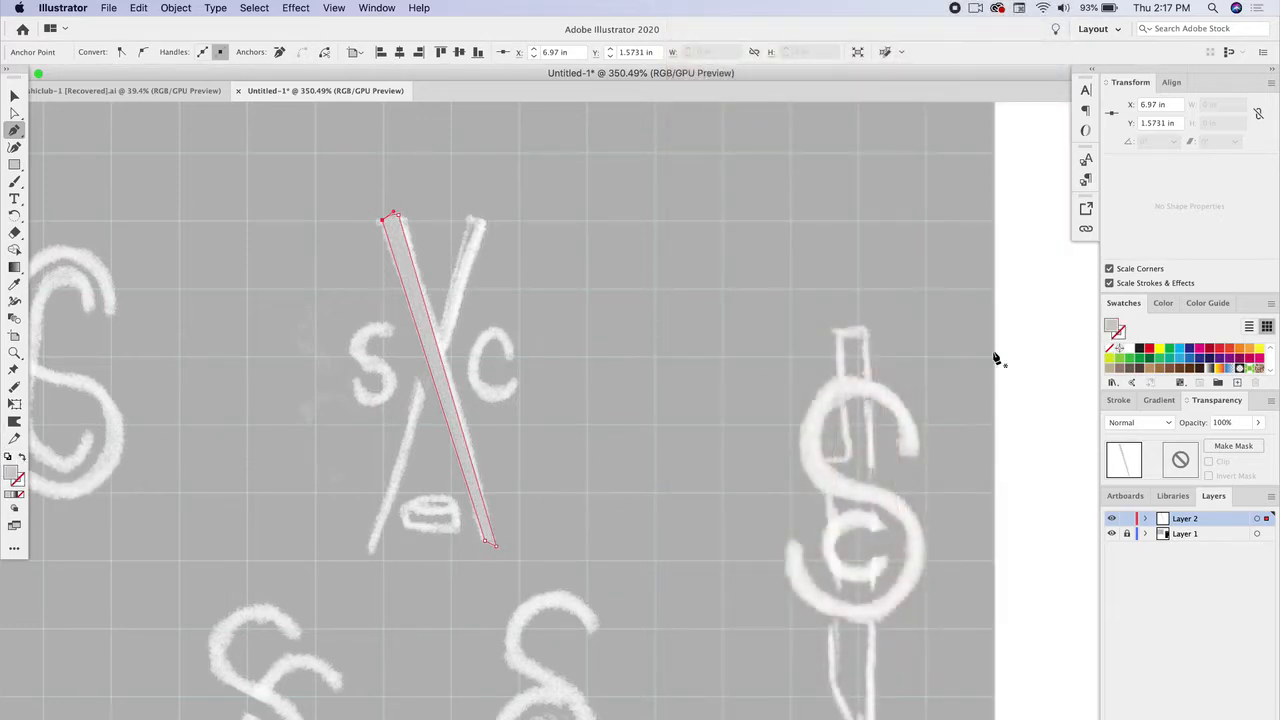
Fill the traced chopstick with orange FFA227.
double_click(14, 477)
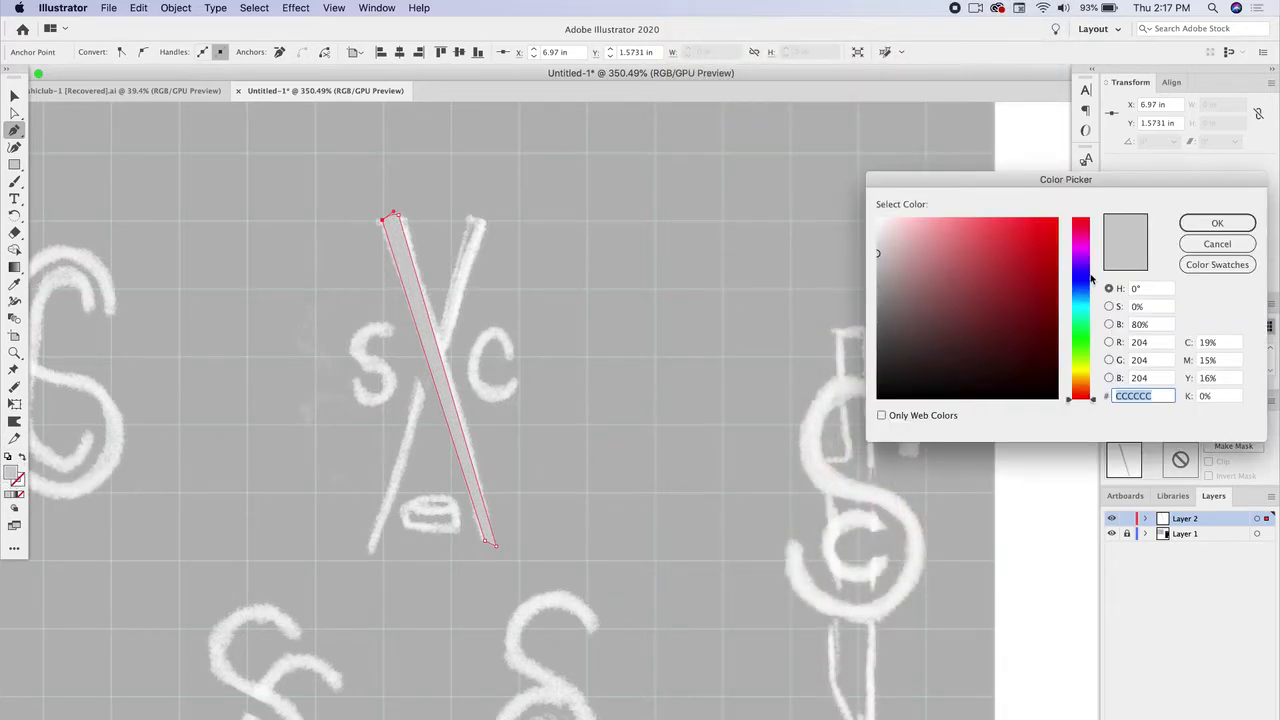
click(1030, 217)
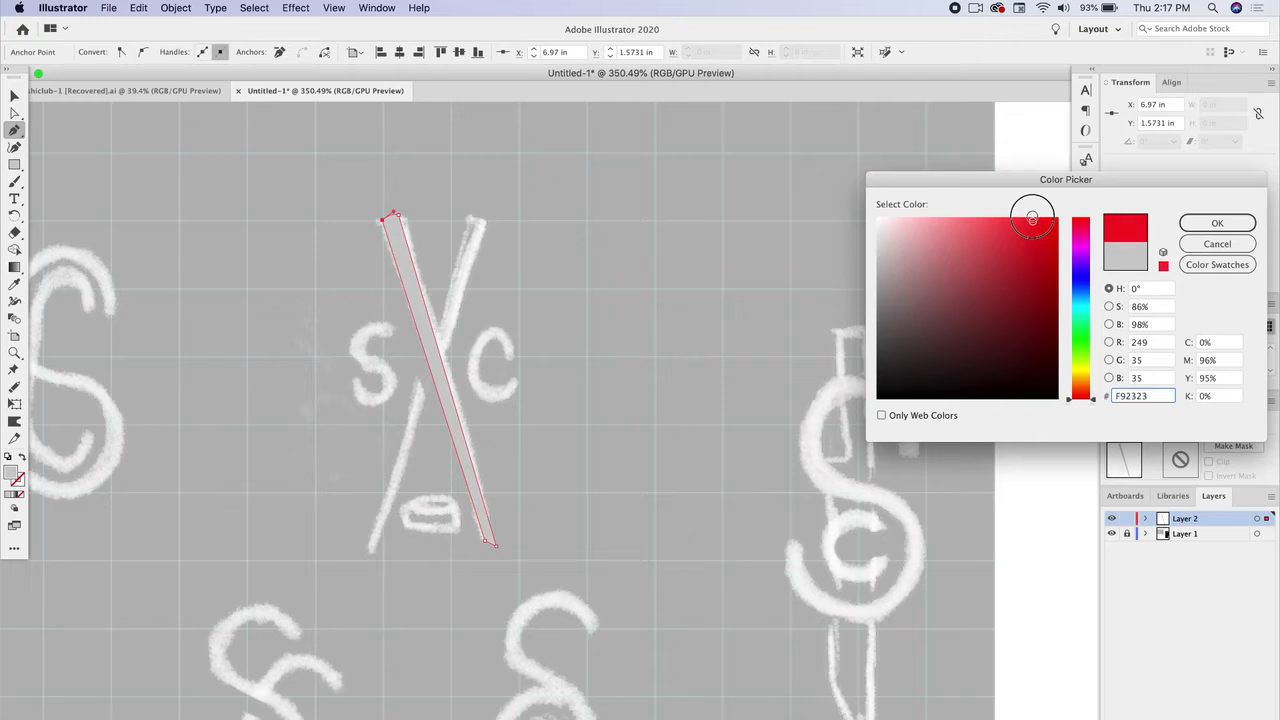
click(1088, 372)
click(1215, 224)
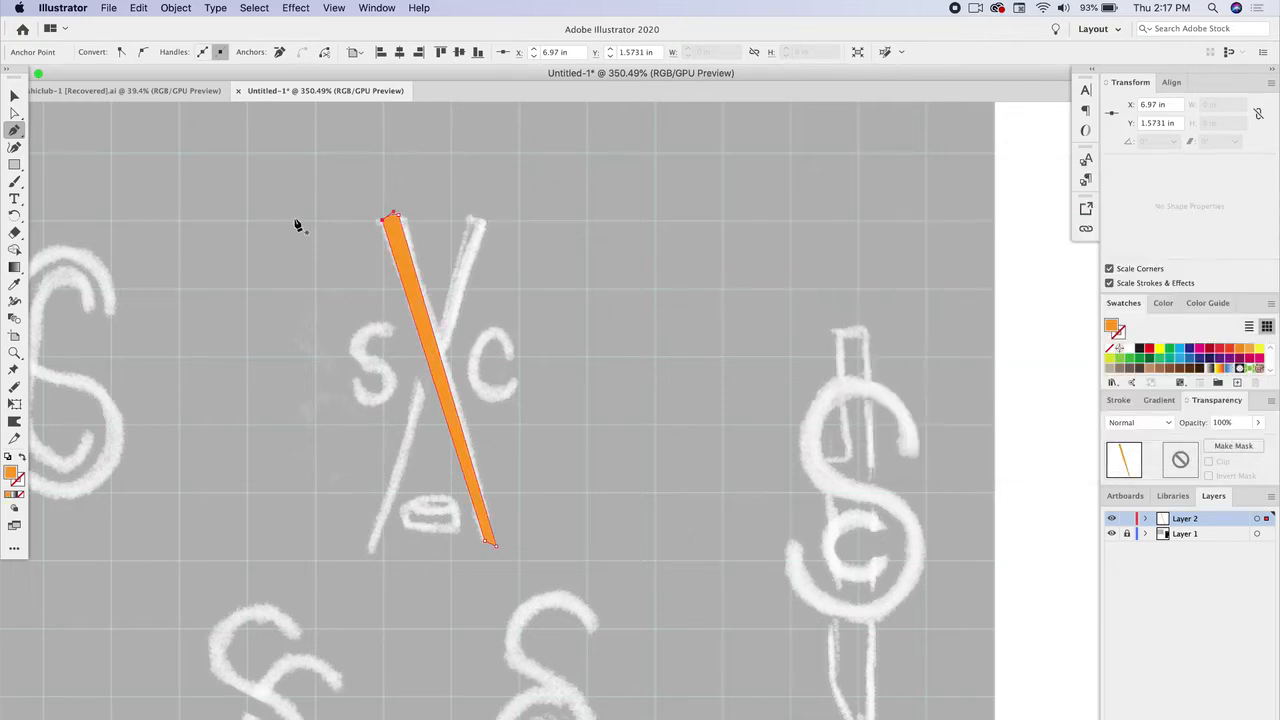
Recolour the traced chopstick's fill to near-black.
double_click(10, 479)
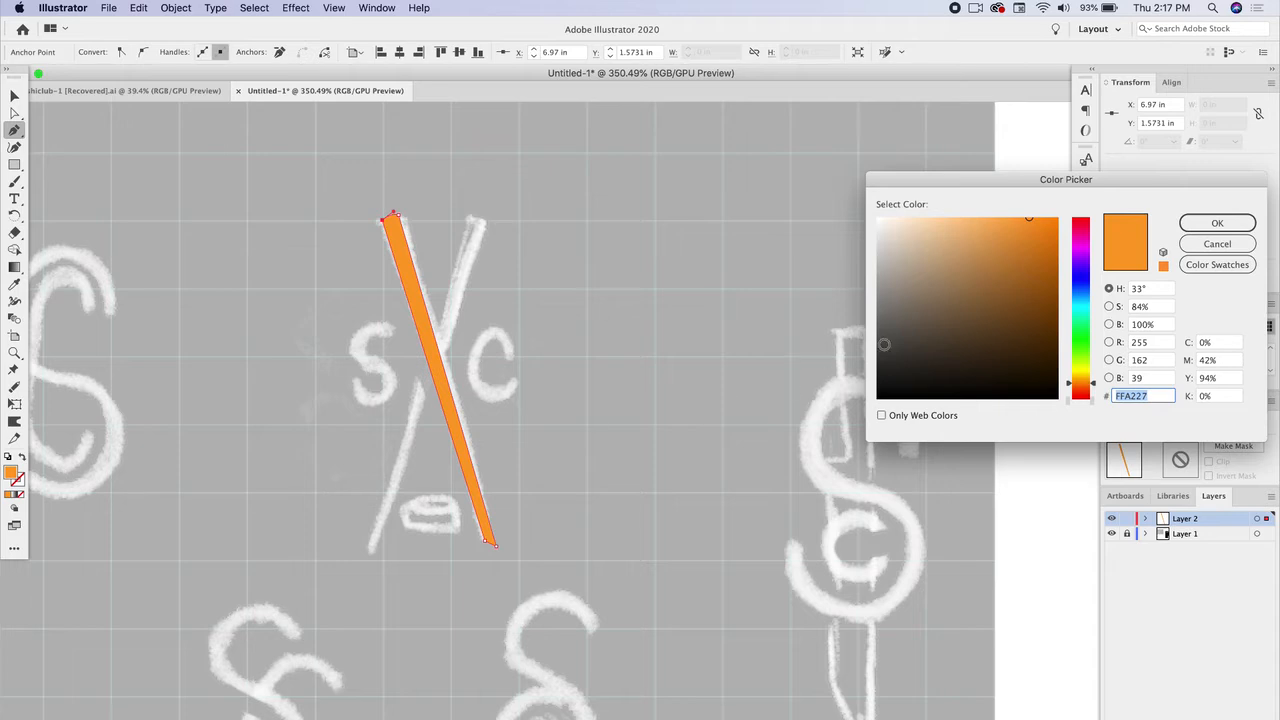
click(1217, 244)
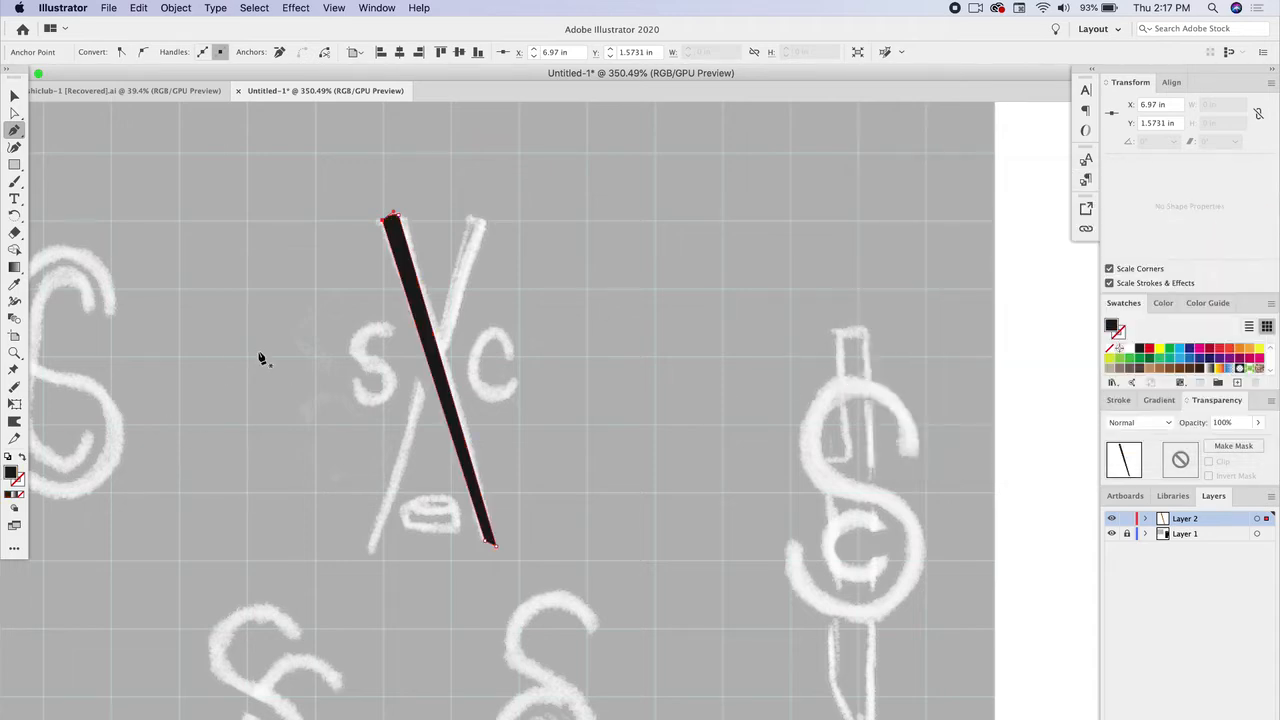
Trace the second chopstick of the S/C sketch as a closed black Pen tool shape crossing the first one.
click(469, 217)
click(369, 549)
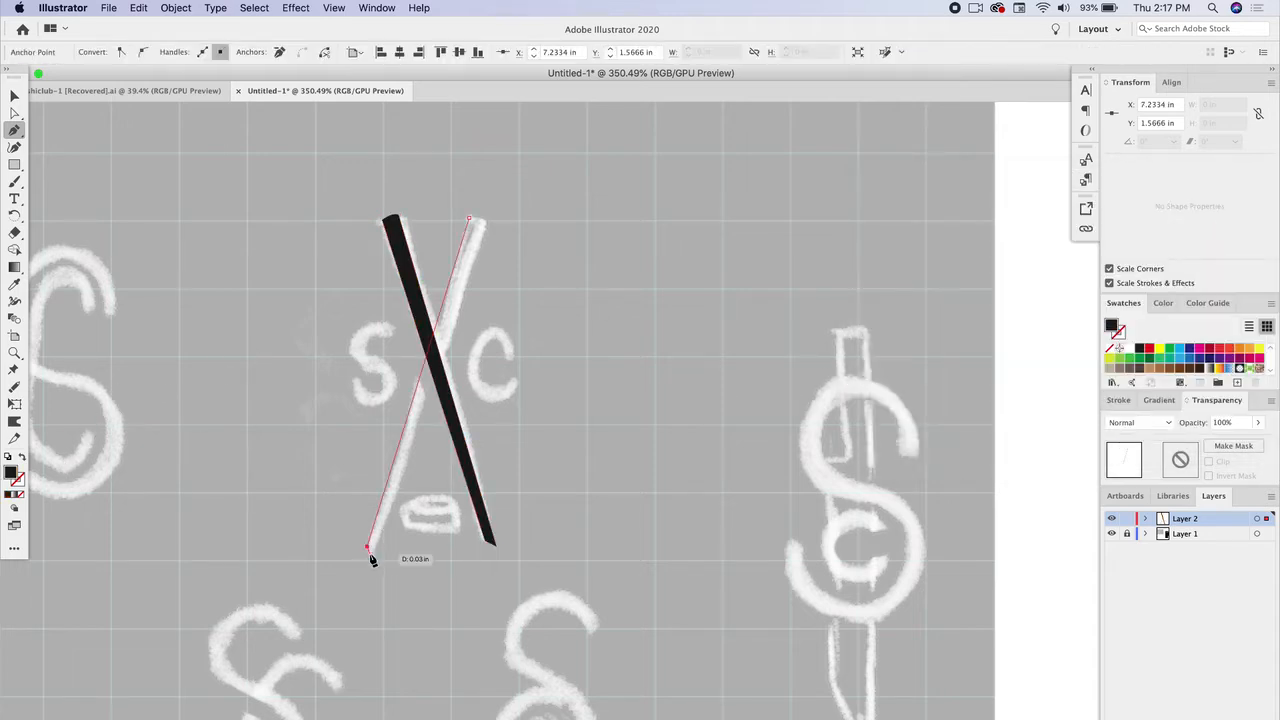
click(370, 556)
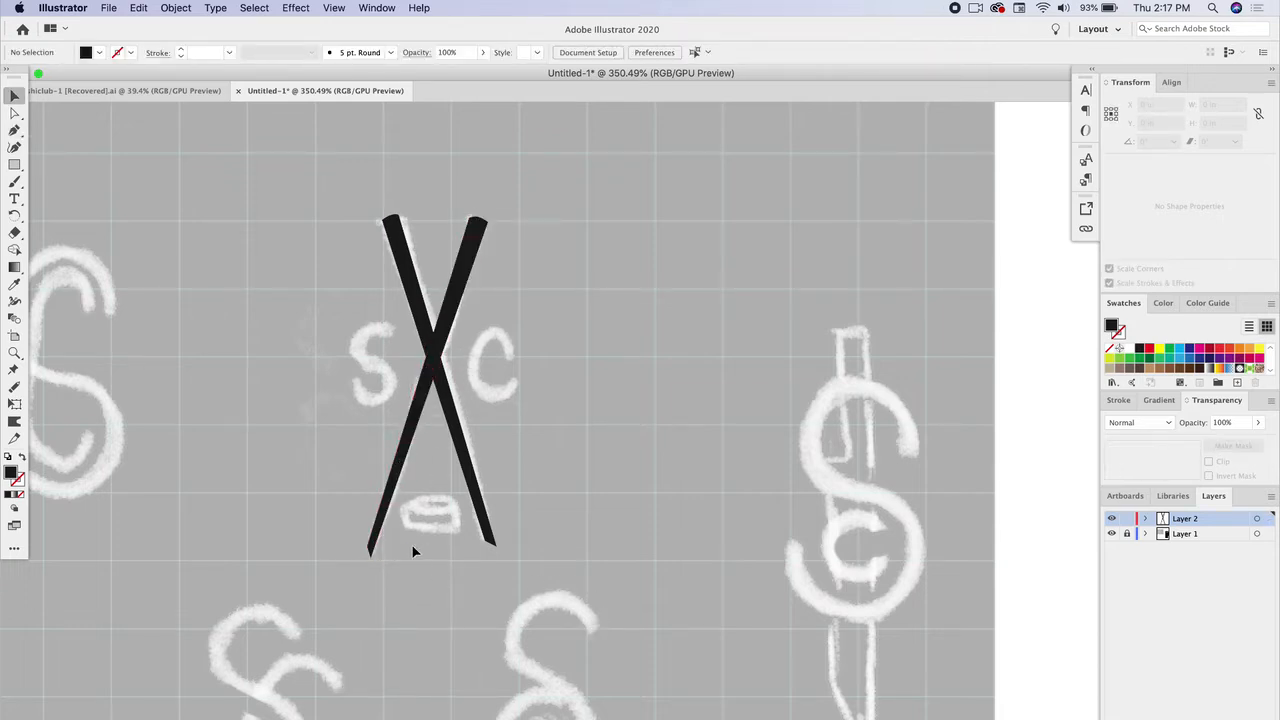
Try to round the bottom corners of both chopsticks together with the Direct Selection tool, and undo it.
scroll(413, 552, up, 1)
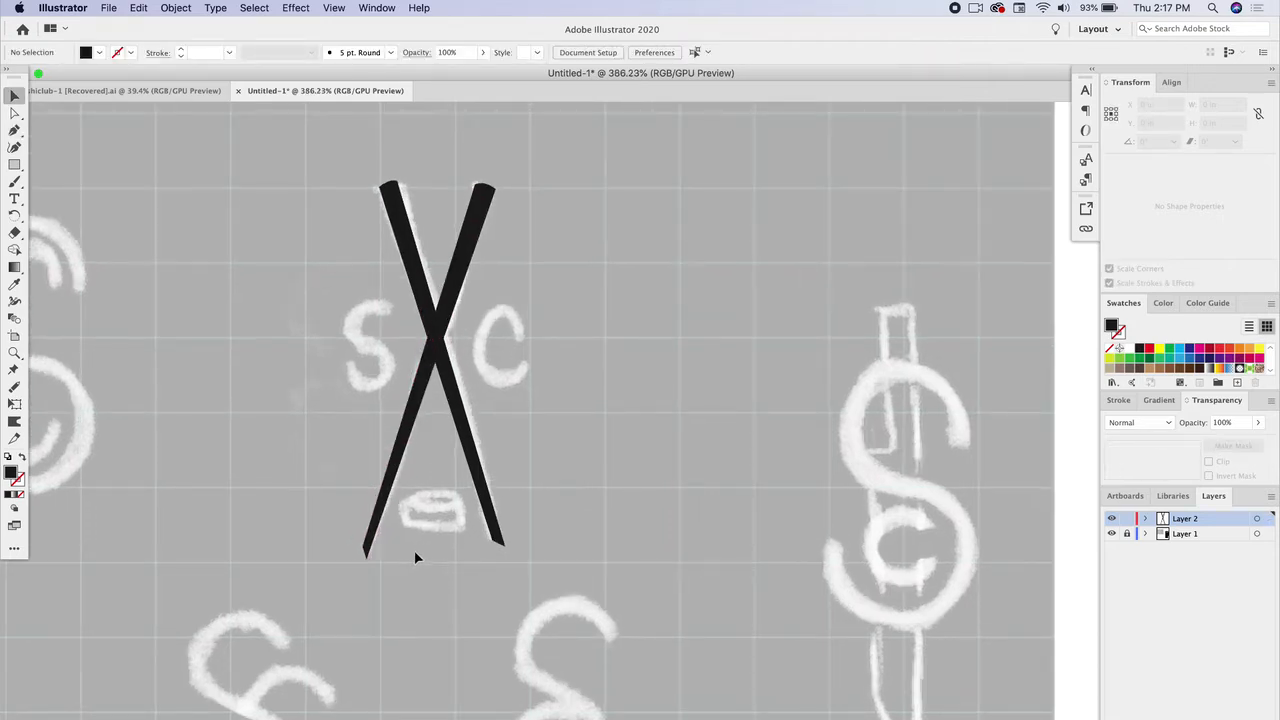
scroll(437, 463, up, 5)
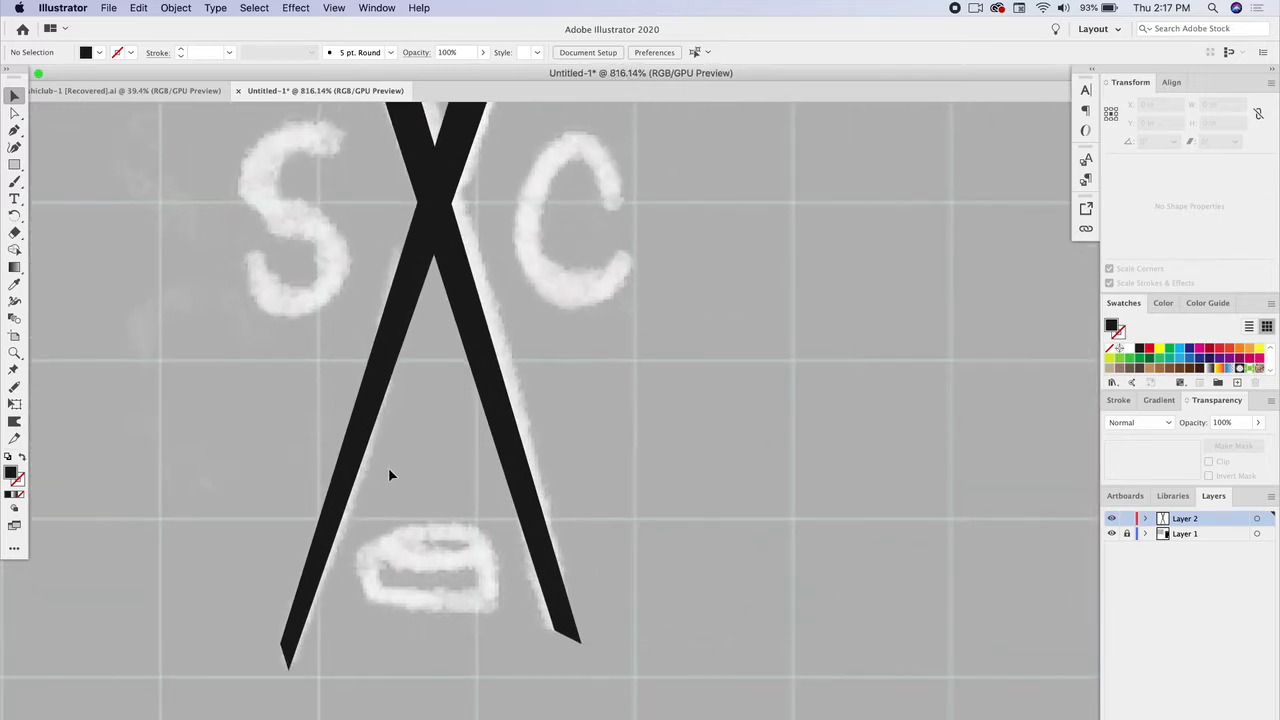
scroll(363, 491, down, 2)
click(345, 486)
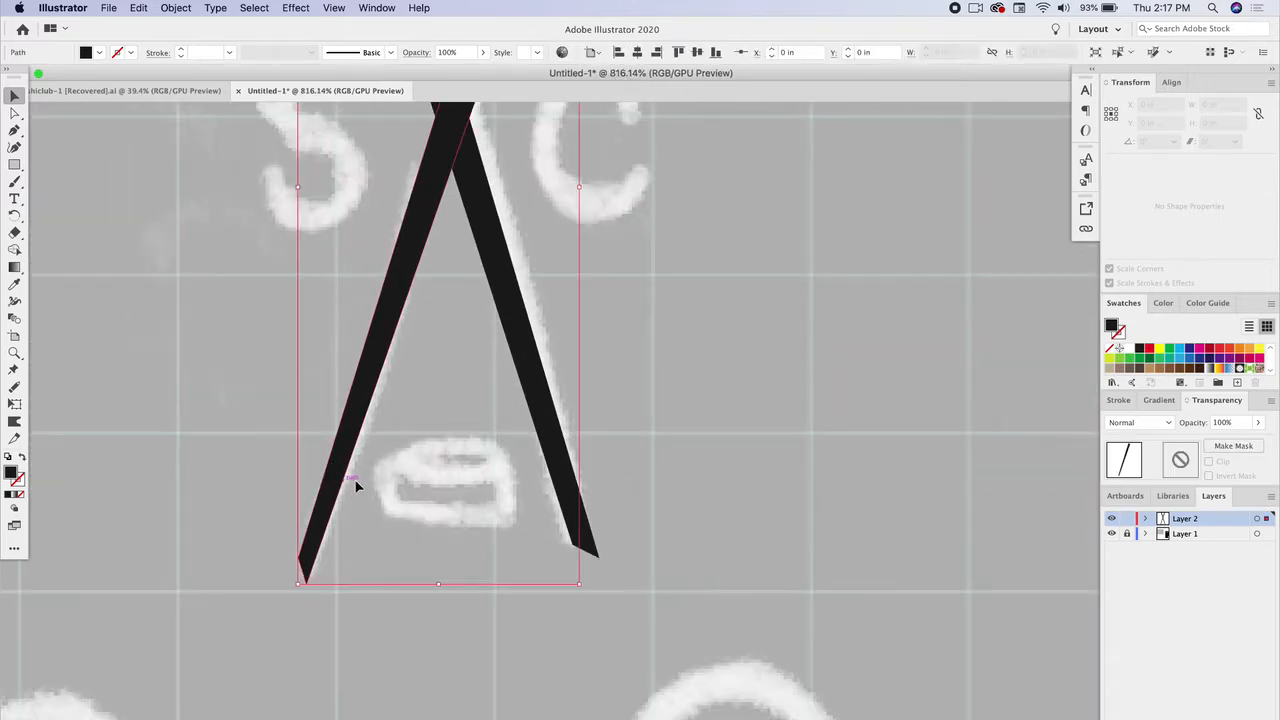
shift+click(524, 413)
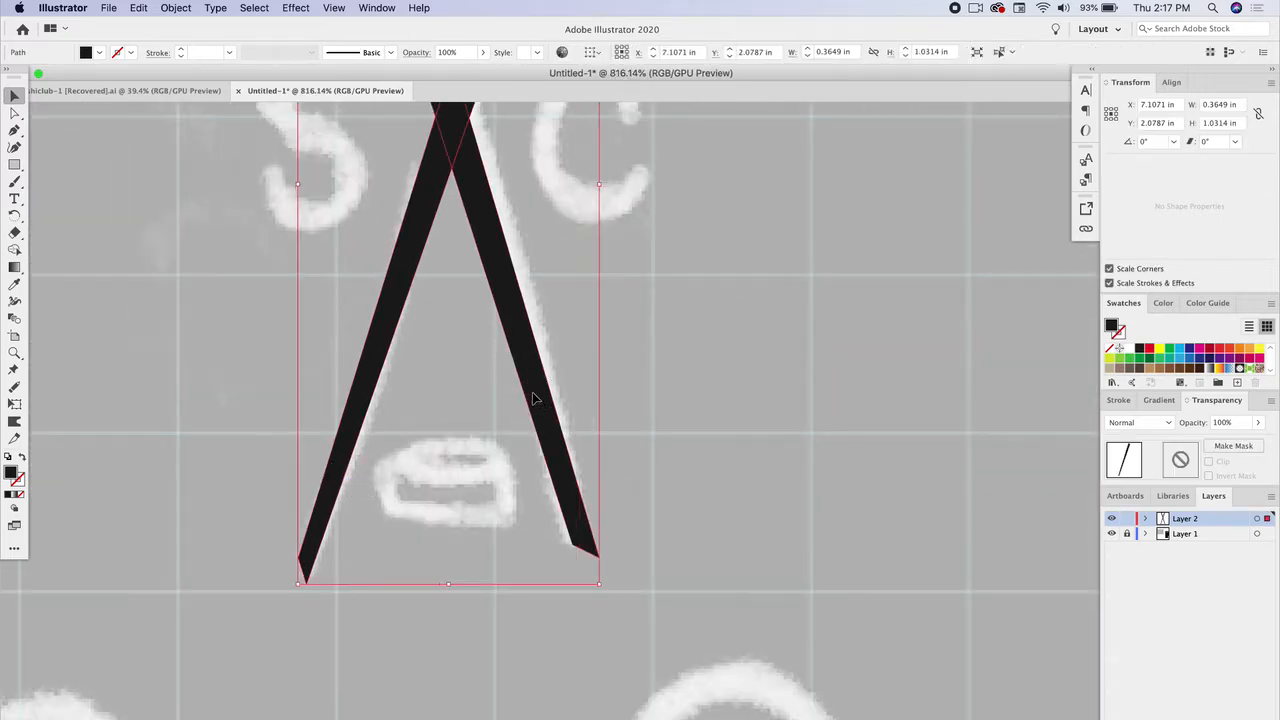
click(17, 117)
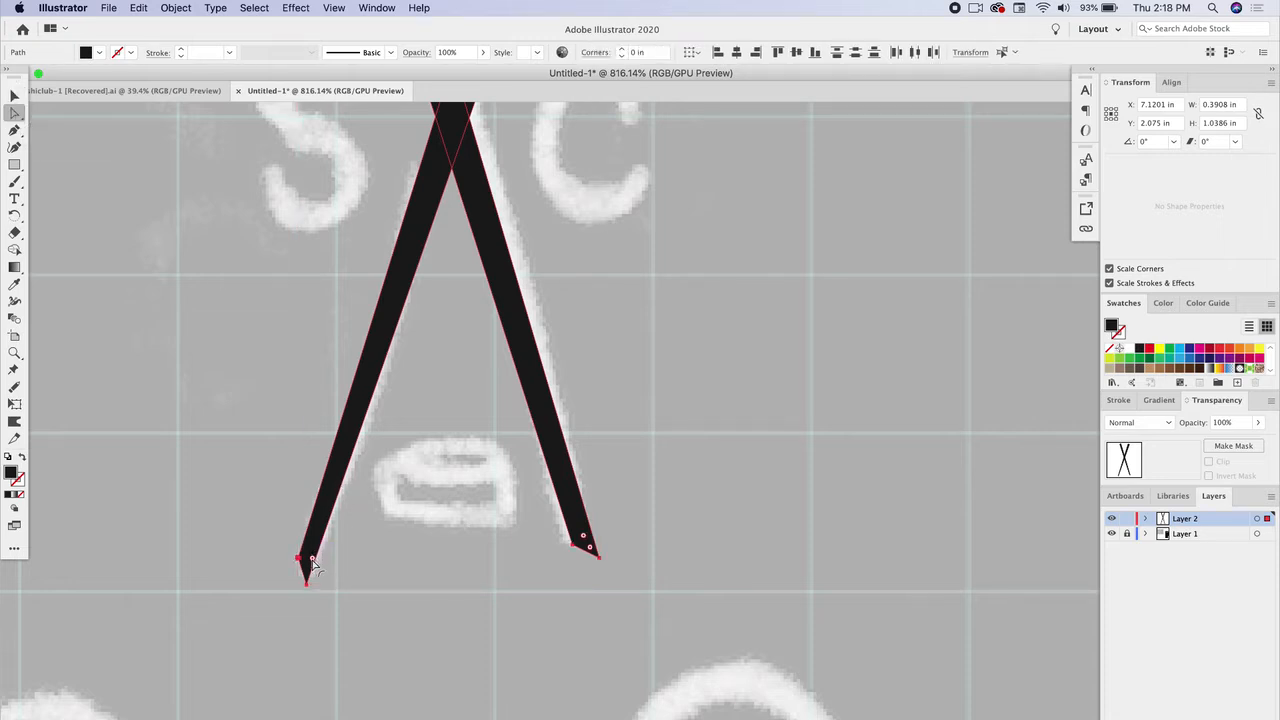
drag(312, 562, 628, 586)
key(super+z)
click(14, 96)
click(208, 172)
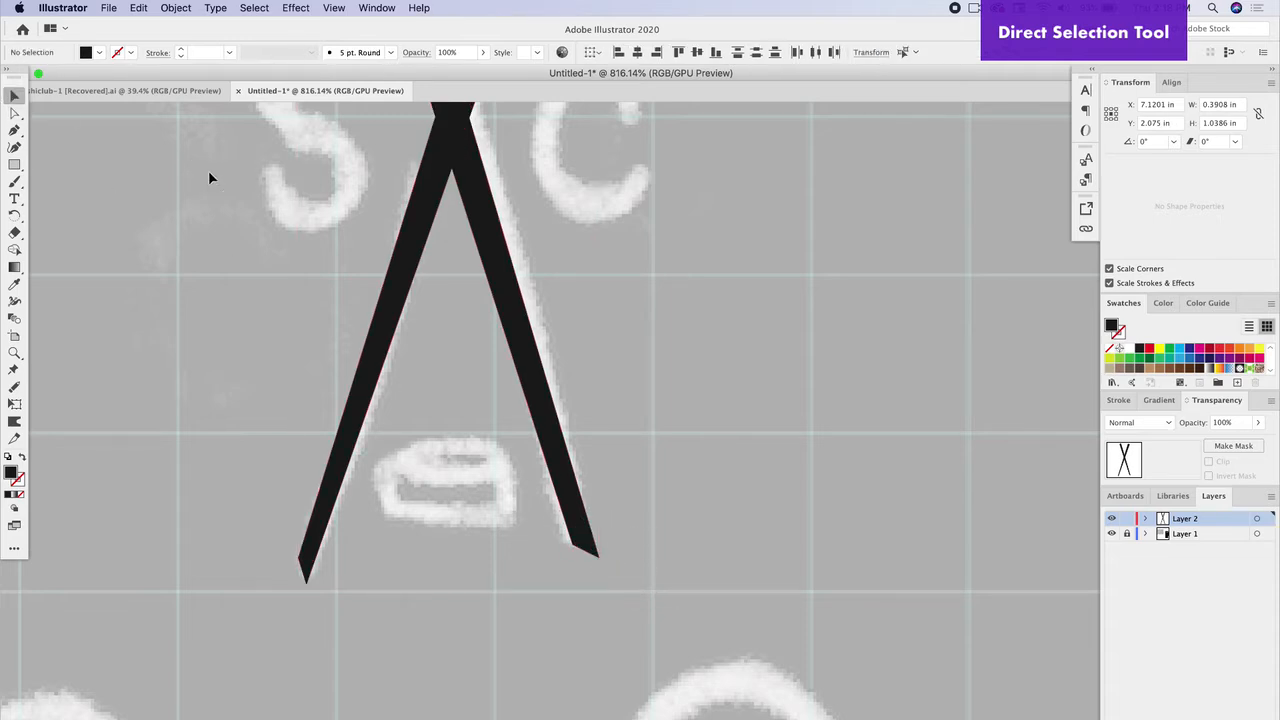
Slightly round the end corners of each chopstick separately using live corners, with a 0.006 in radius on the first-traced one.
click(399, 286)
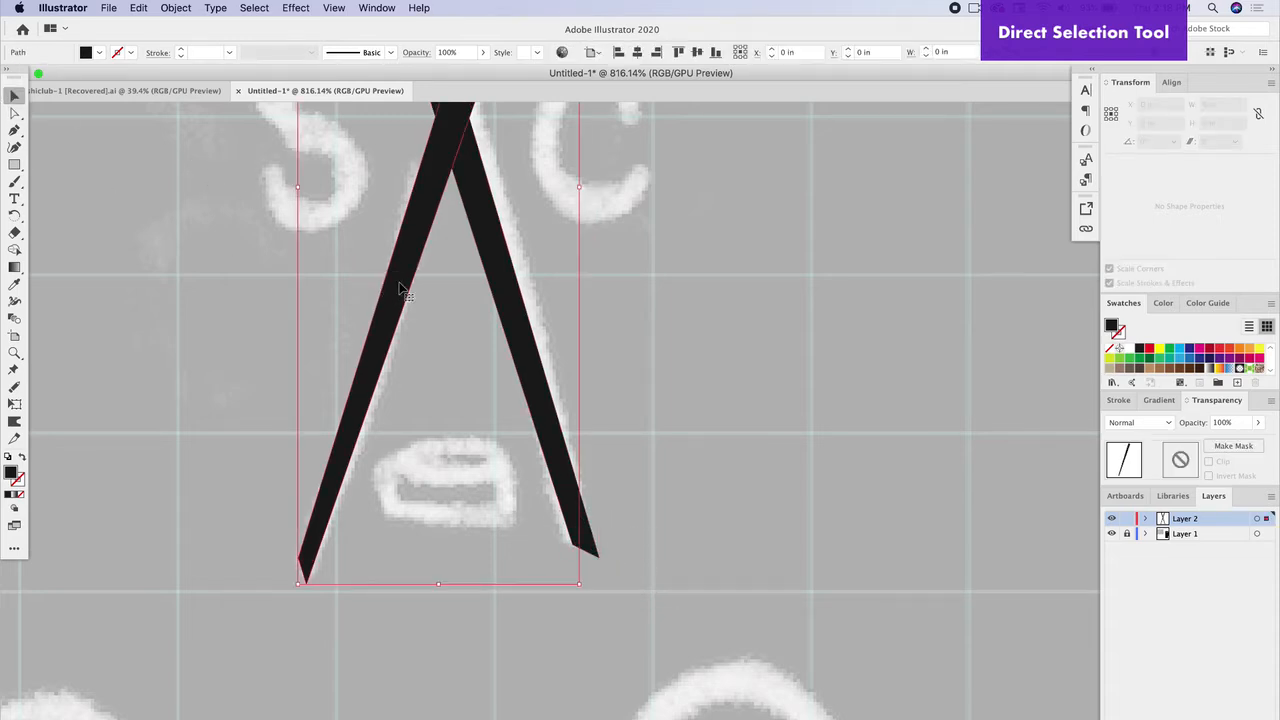
click(14, 114)
drag(316, 566, 219, 507)
scroll(369, 472, up, 5)
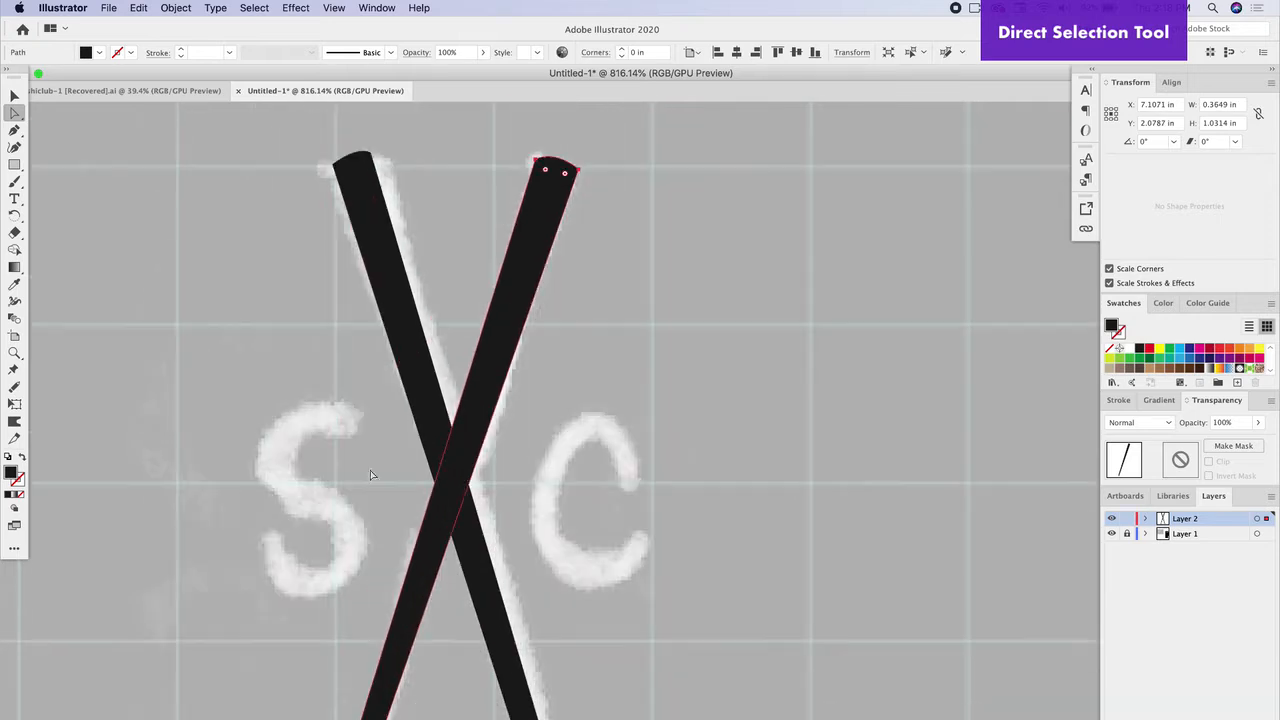
drag(546, 173, 543, 164)
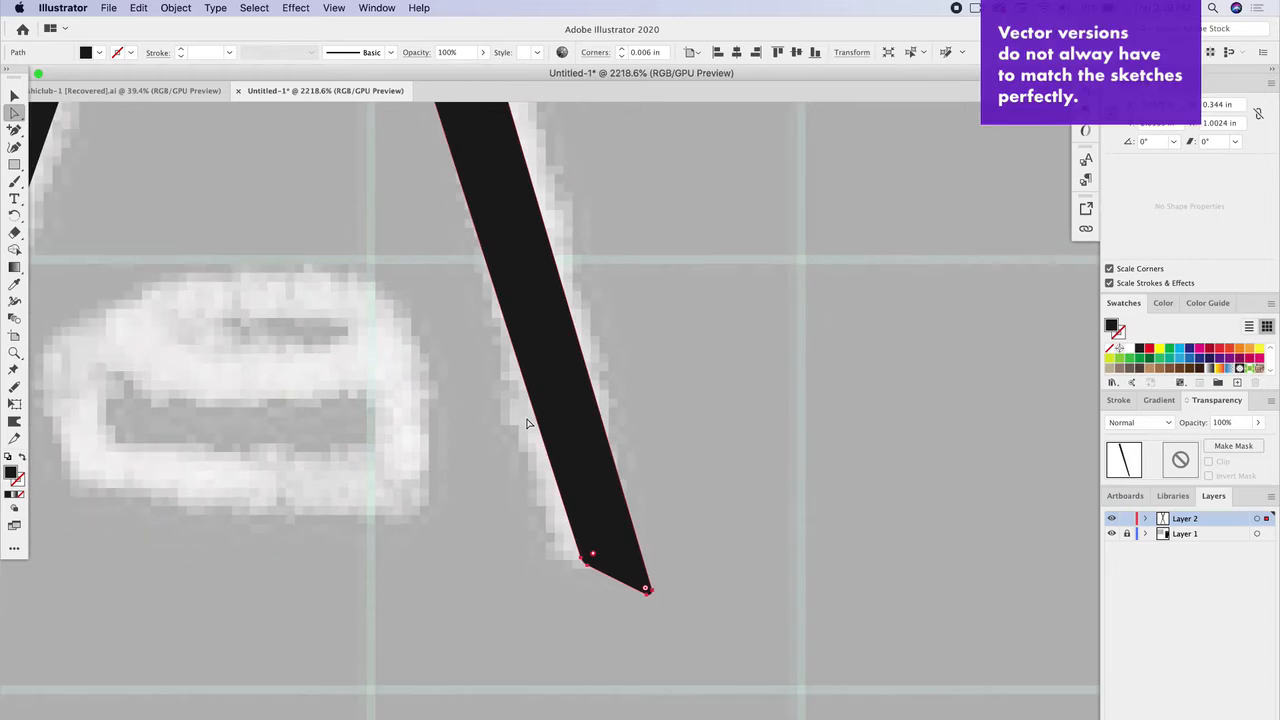
Deselect the chopsticks and compare their rounded ends and overall shape with the sketch underneath.
scroll(527, 423, down, 5)
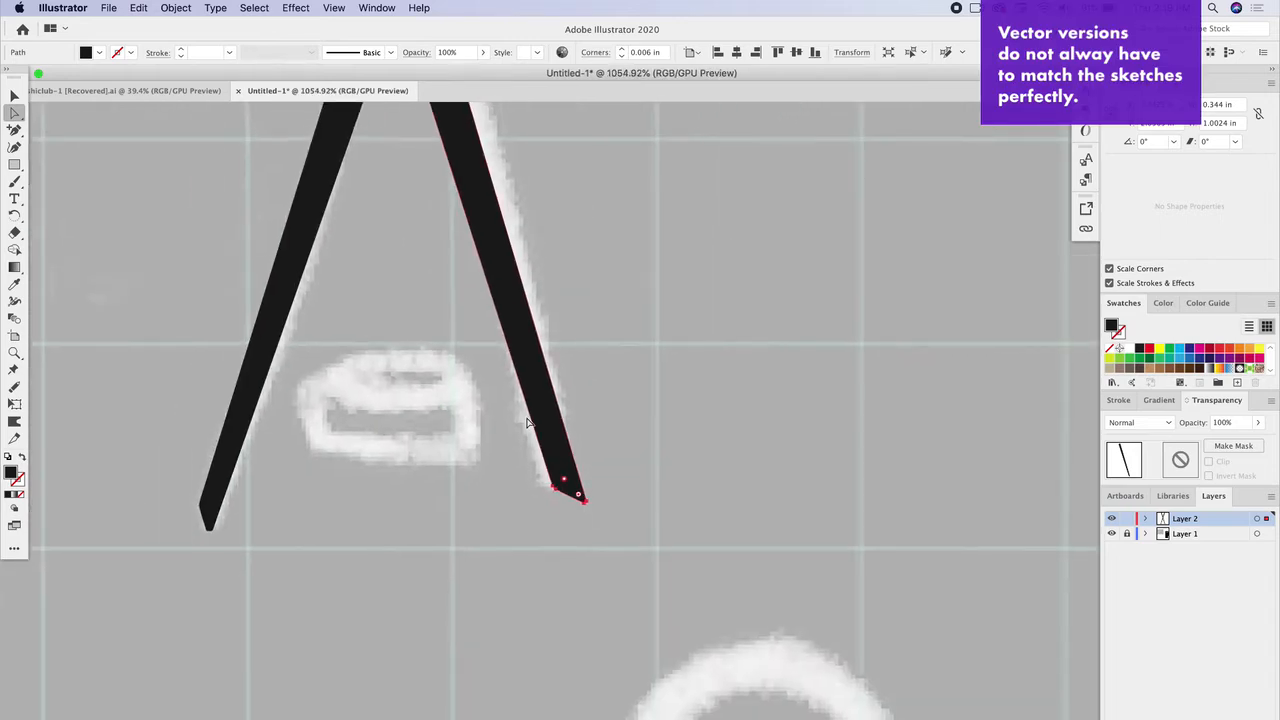
scroll(527, 423, up, 6)
scroll(527, 423, up, 5)
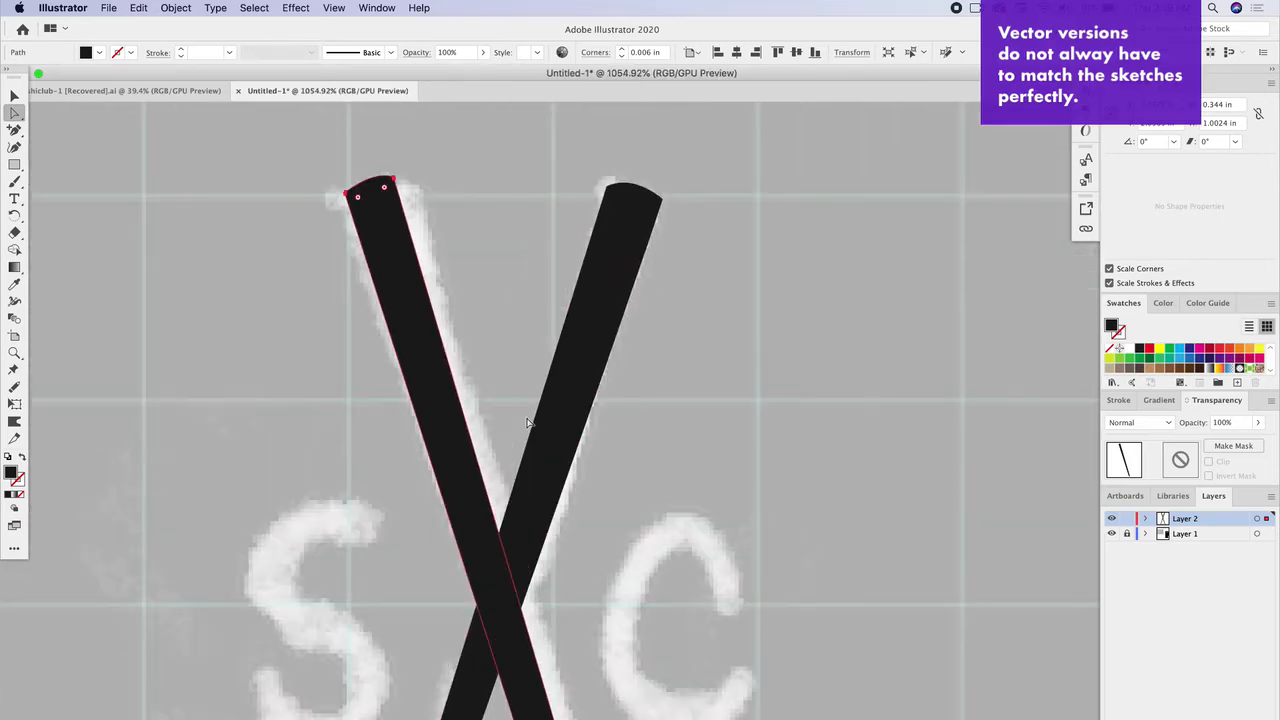
scroll(527, 423, up, 2)
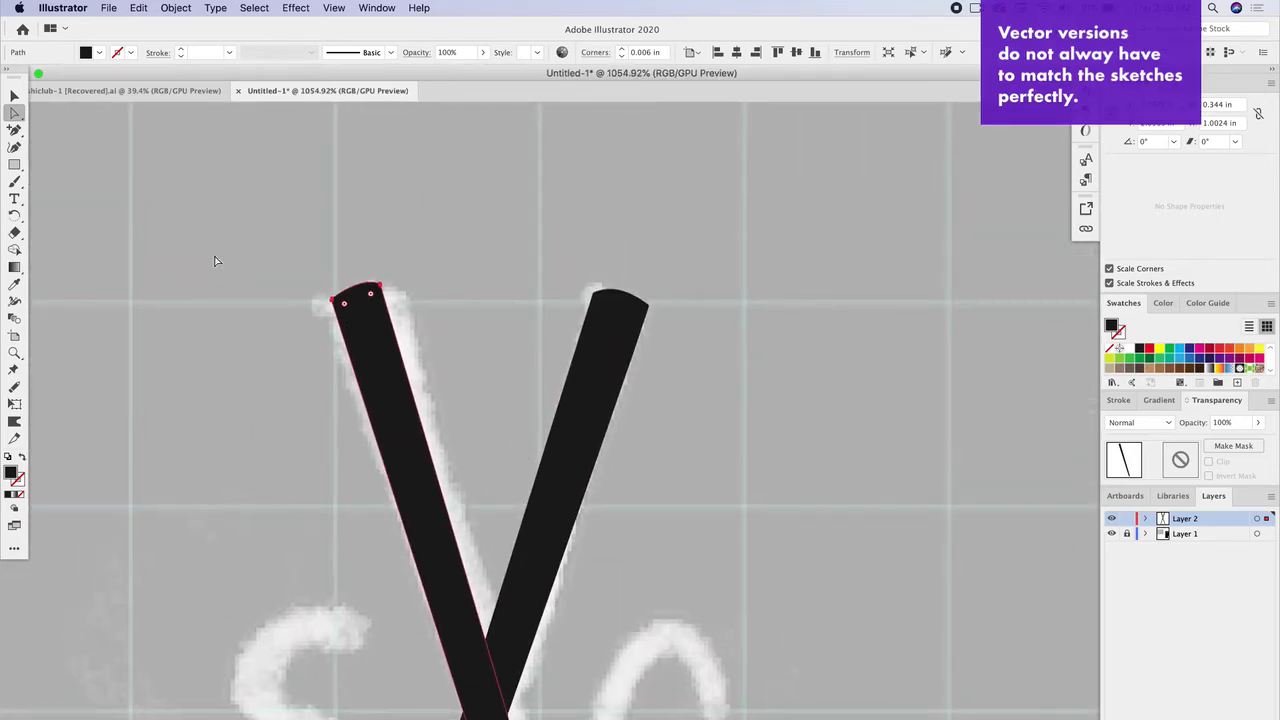
click(14, 95)
click(354, 514)
scroll(354, 515, down, 3)
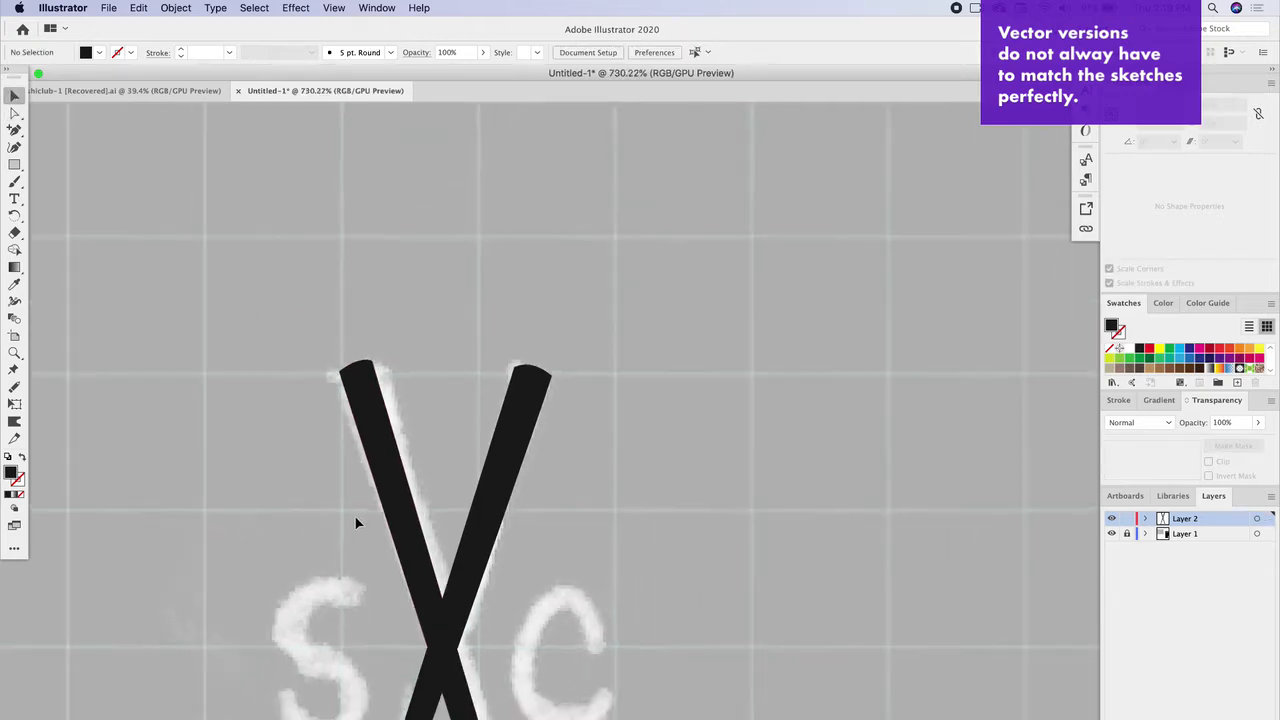
scroll(354, 515, down, 1)
scroll(353, 514, down, 2)
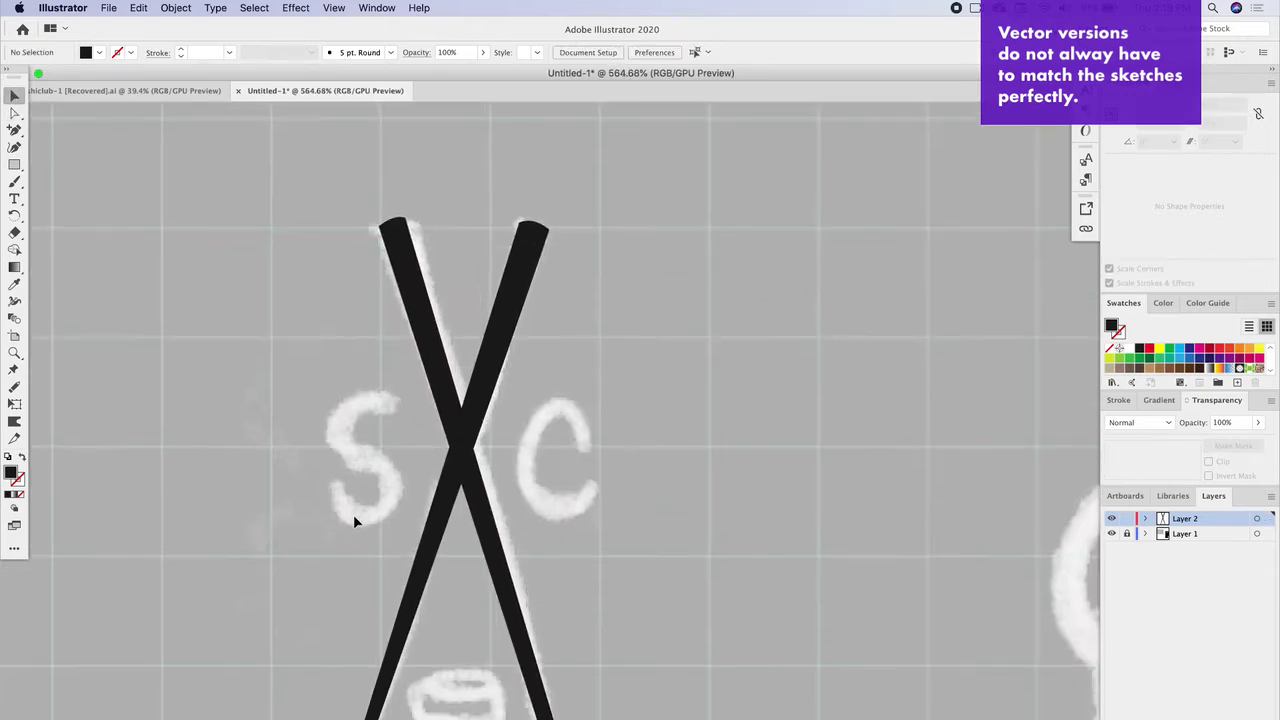
scroll(353, 514, down, 4)
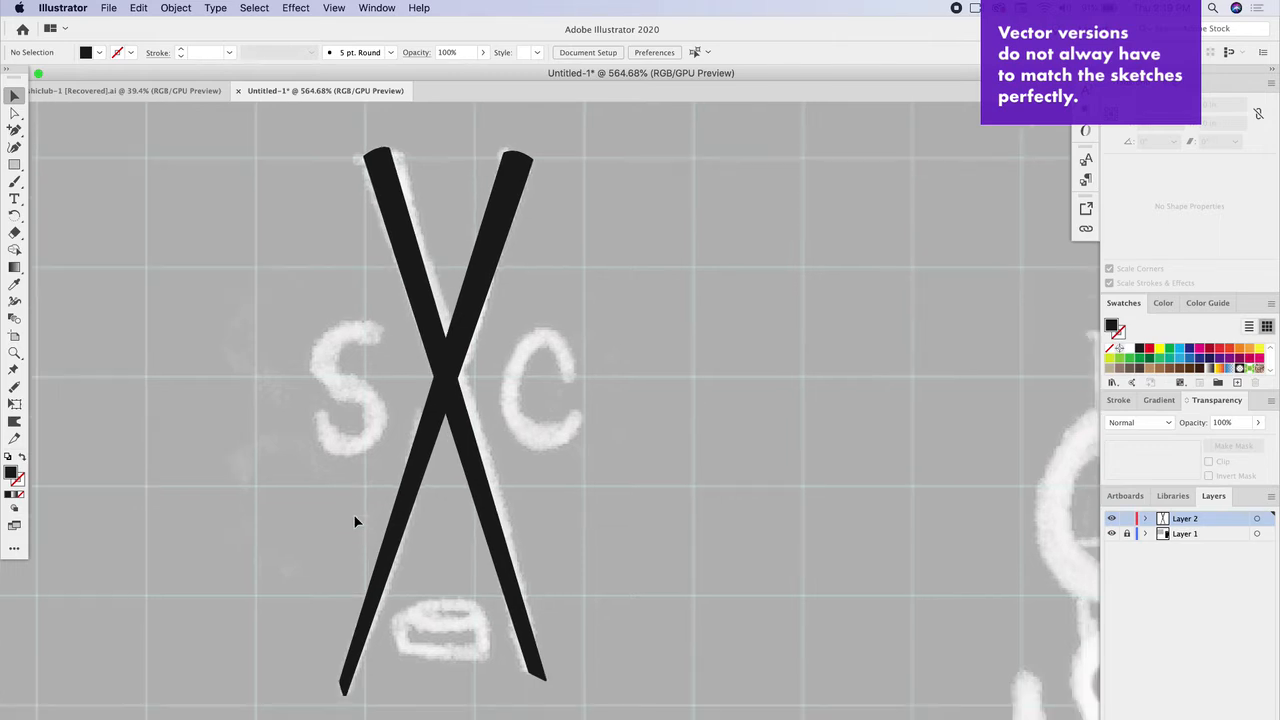
Scale down the sushi roll reference photo and place it beside the crossed chopsticks.
scroll(451, 506, up, 5)
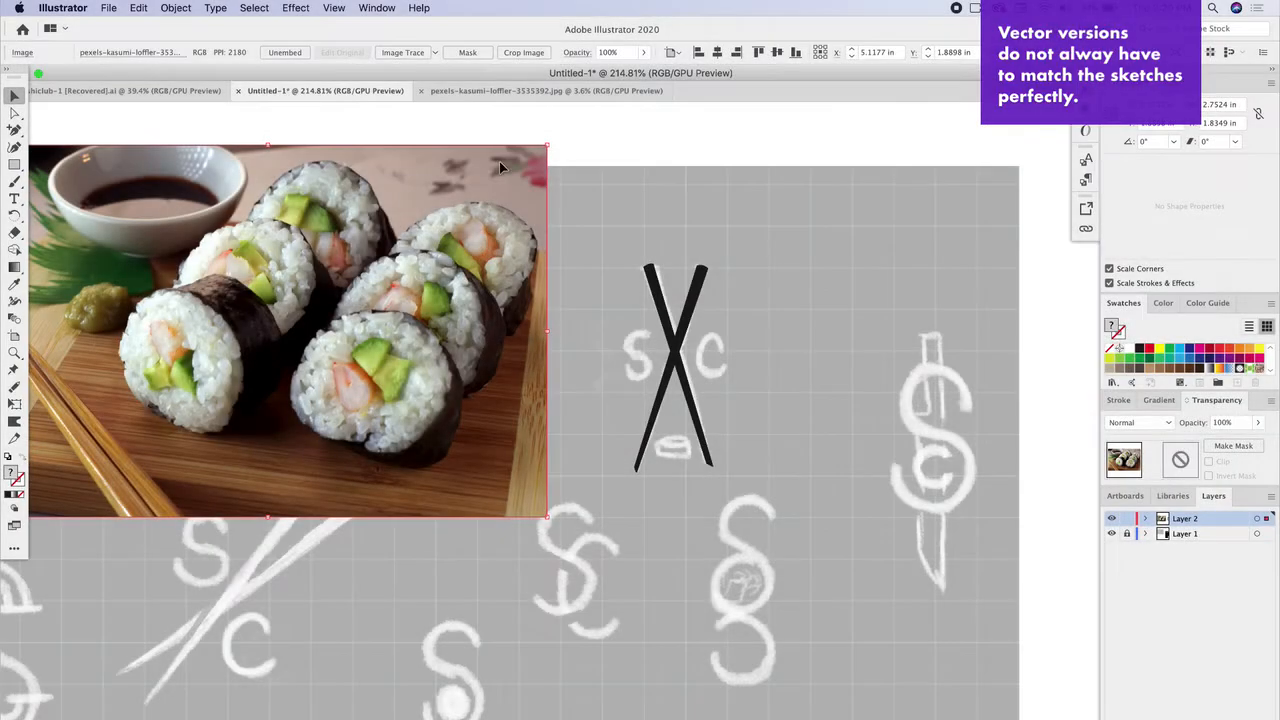
drag(551, 148, 335, 286)
drag(300, 410, 503, 369)
click(446, 126)
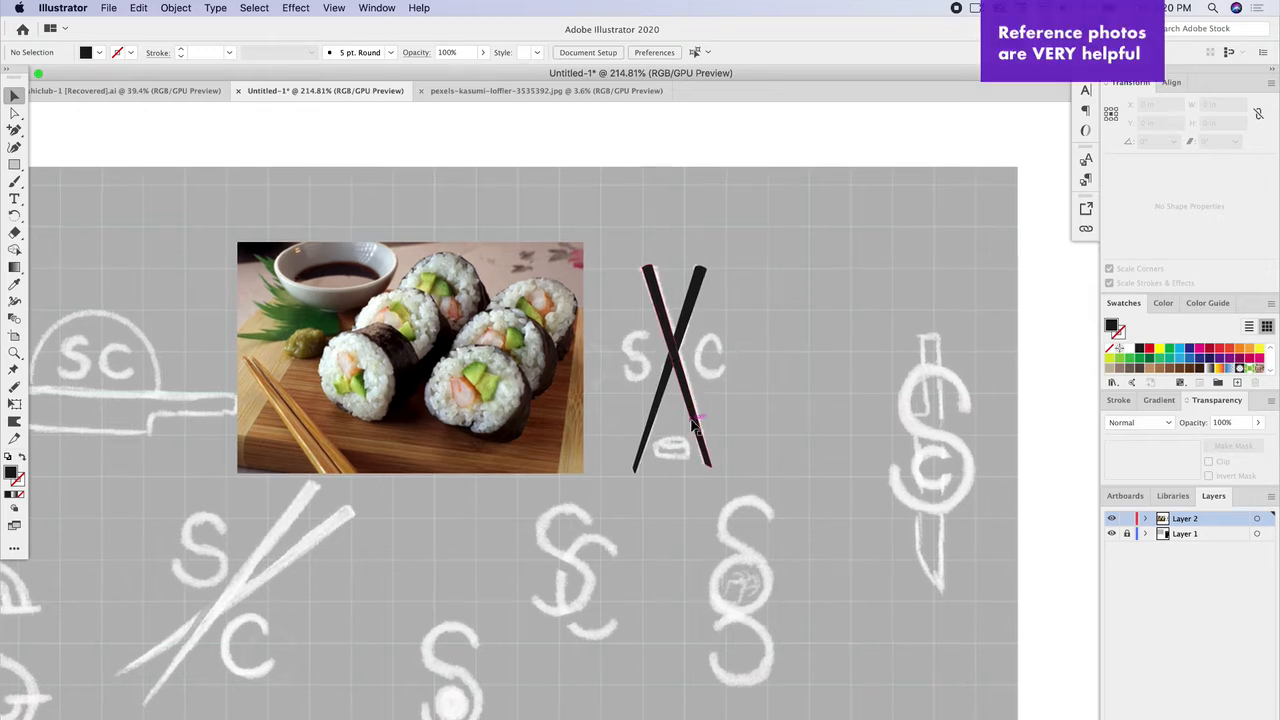
Draw a black rectangle about 0.177 by 0.086 in over the sketched sushi roll between the chopstick tips.
scroll(673, 436, right, 2)
scroll(660, 445, up, 3)
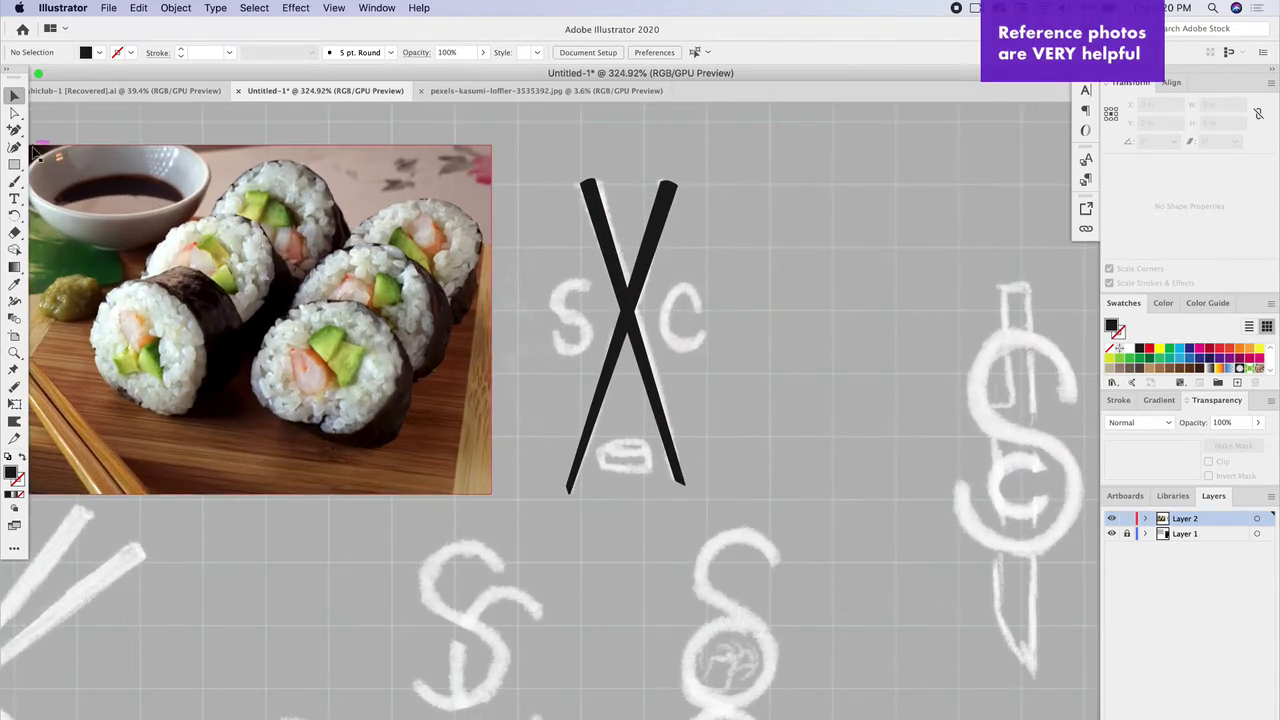
drag(14, 165, 69, 166)
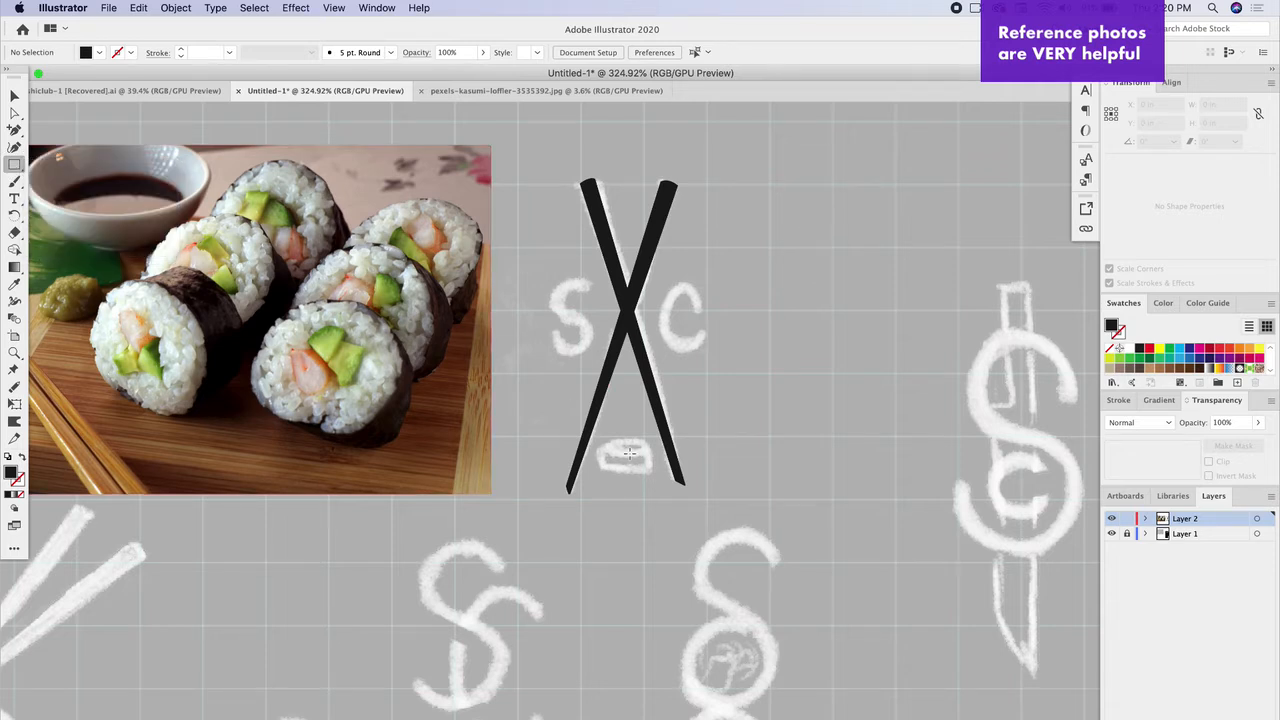
drag(600, 449, 657, 475)
Bow the rectangle's top and bottom edges downward with the Curvature tool to form the sushi roll's body.
scroll(748, 428, up, 4)
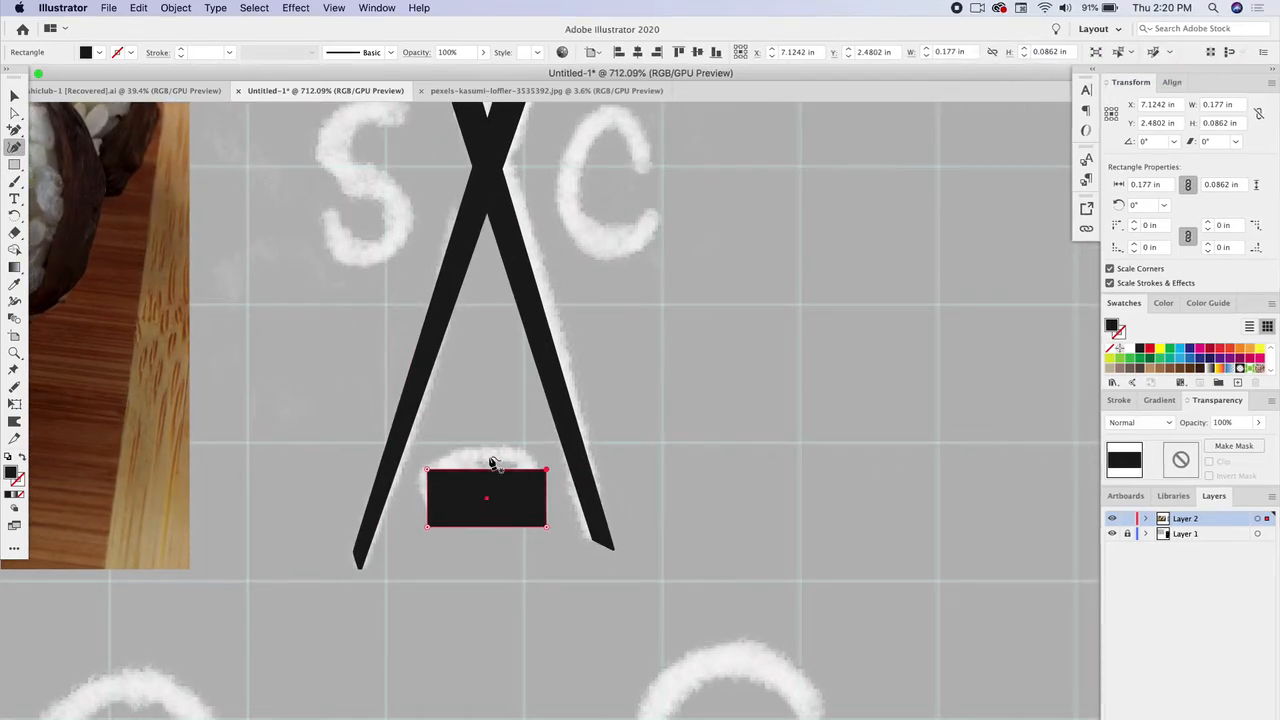
drag(486, 469, 487, 480)
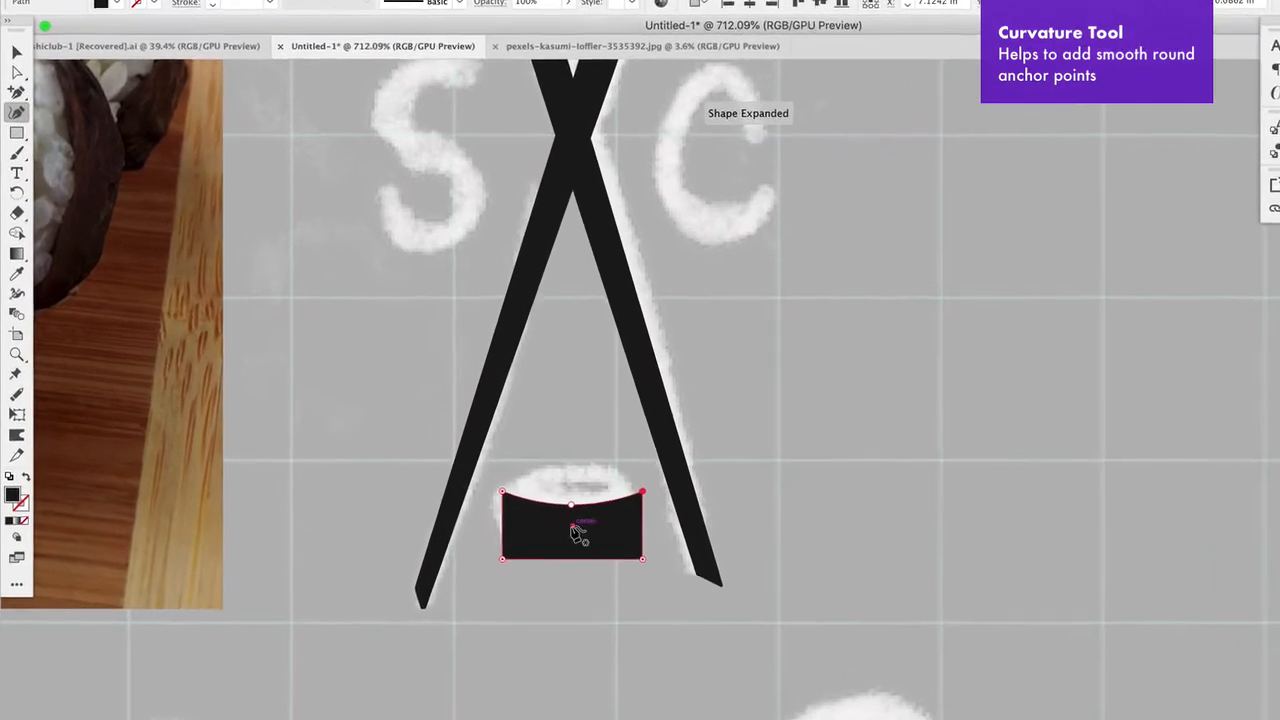
click(510, 535)
drag(597, 570, 598, 591)
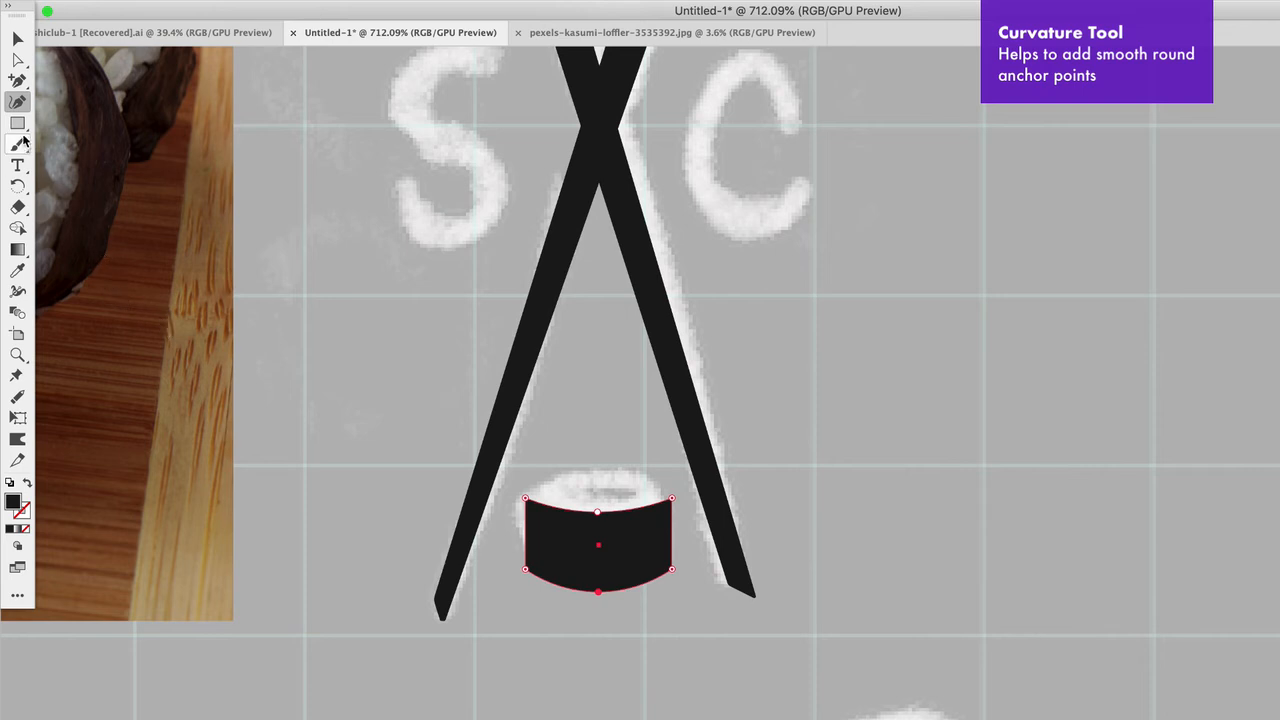
Draw an ellipse about 0.165 by 0.047 in with a black outline and no fill as the sushi roll's top rim.
drag(18, 122, 78, 145)
drag(520, 468, 672, 514)
Slightly round the two bottom corners of the sushi roll's body with the Direct Selection tool, and deselect it.
click(533, 526)
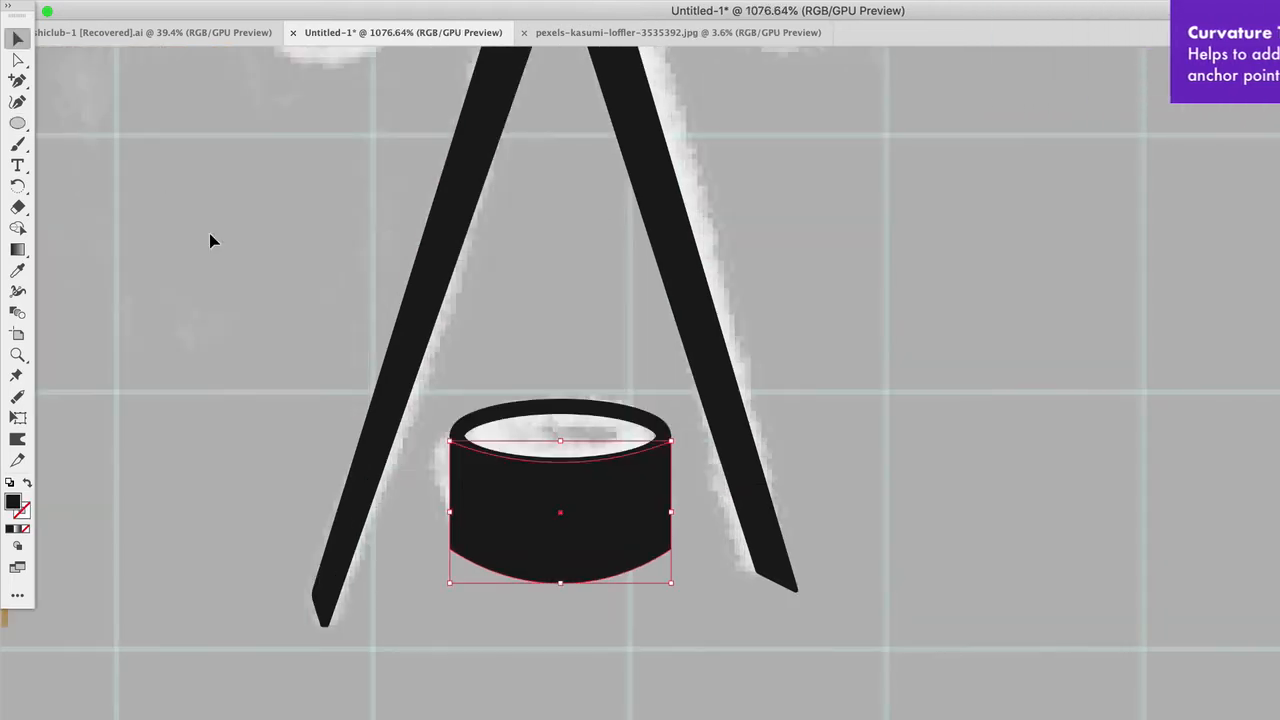
click(18, 61)
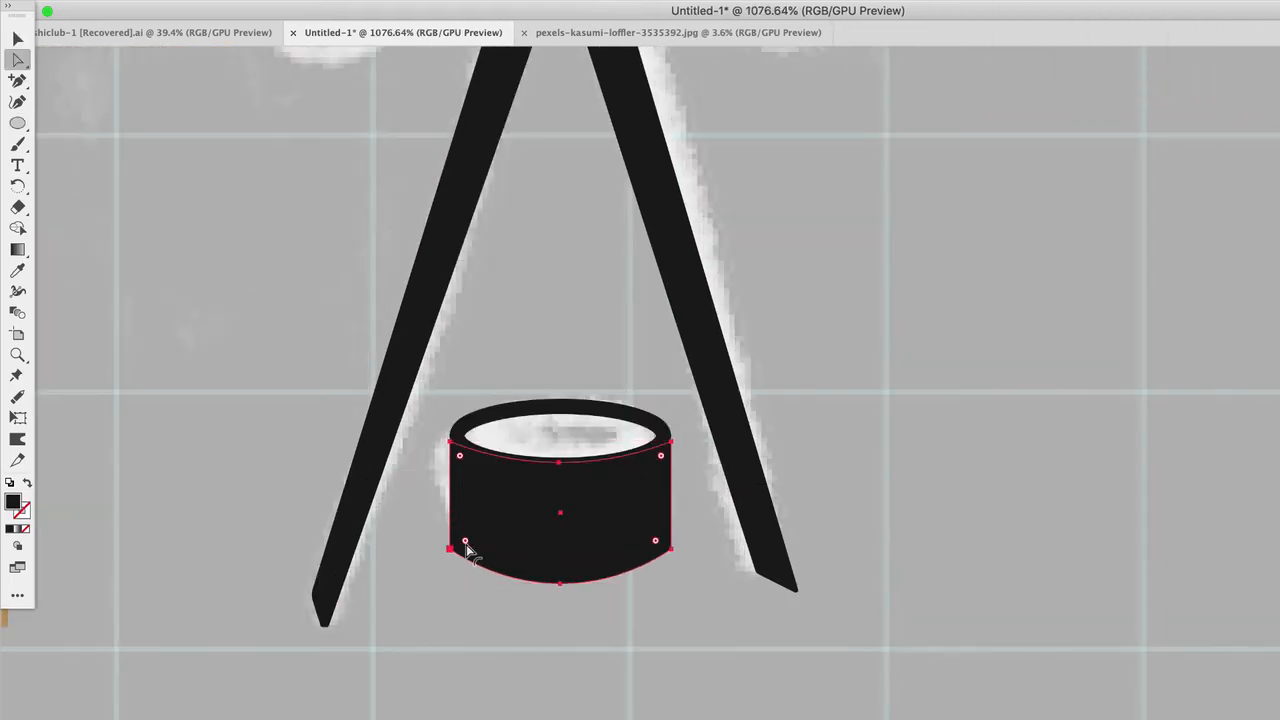
mouse_move(468, 549)
mouse_down()
mouse_move(460, 538)
mouse_move(458, 569)
mouse_move(455, 541)
mouse_move(467, 543)
mouse_up()
drag(655, 542, 655, 545)
key(v)
click(225, 310)
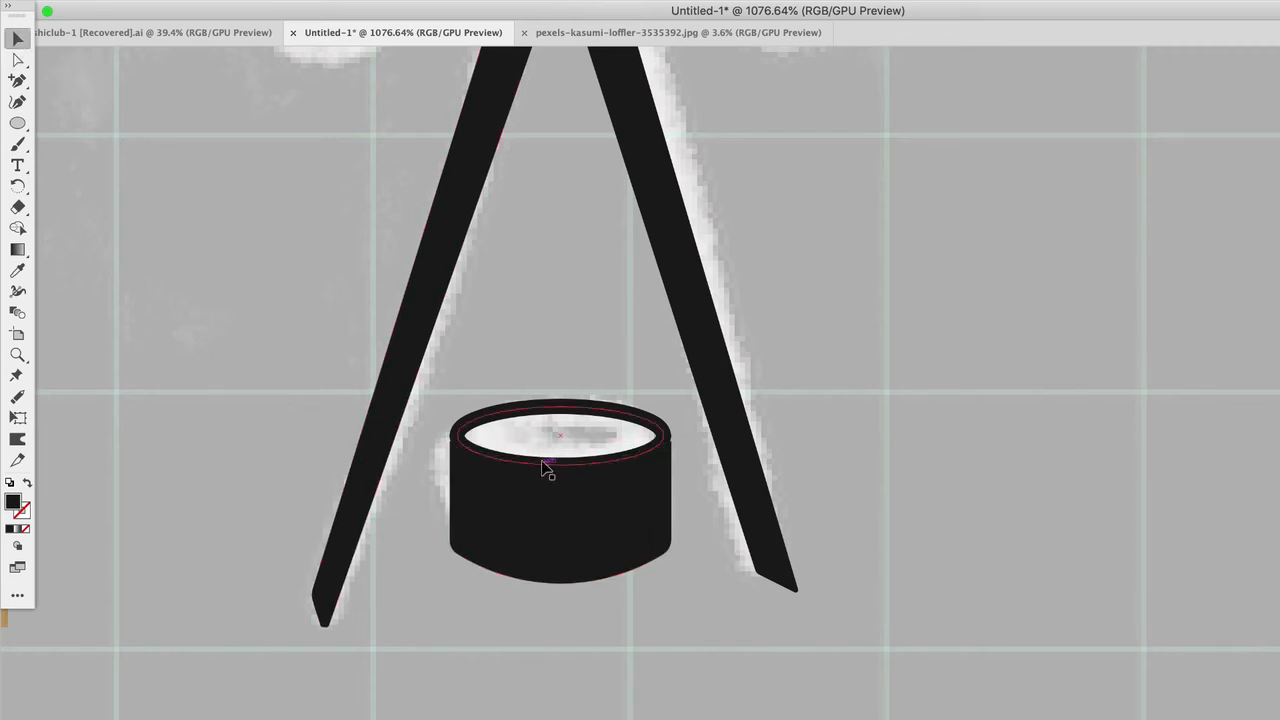
Set the stroke weight of the sushi roll's rim ellipse to 1.5 pt.
scroll(528, 451, down, 2)
click(615, 430)
scroll(409, 449, left, 5)
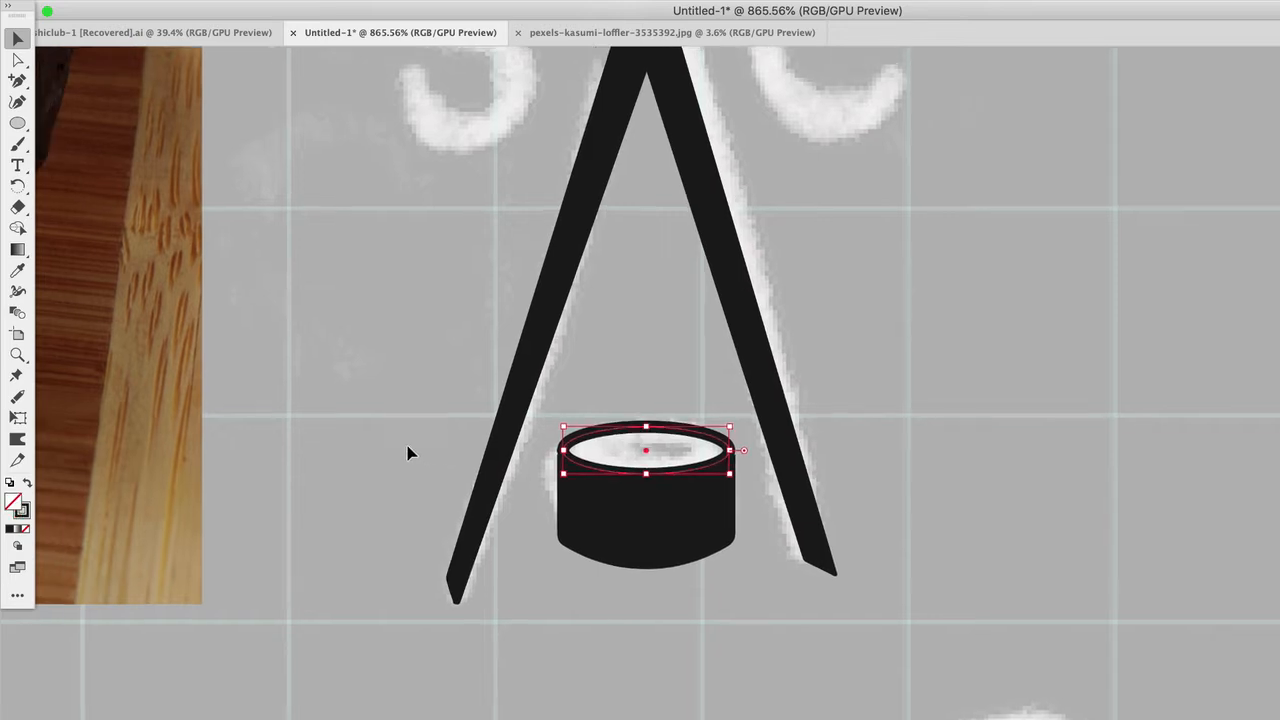
scroll(235, 340, down, 2)
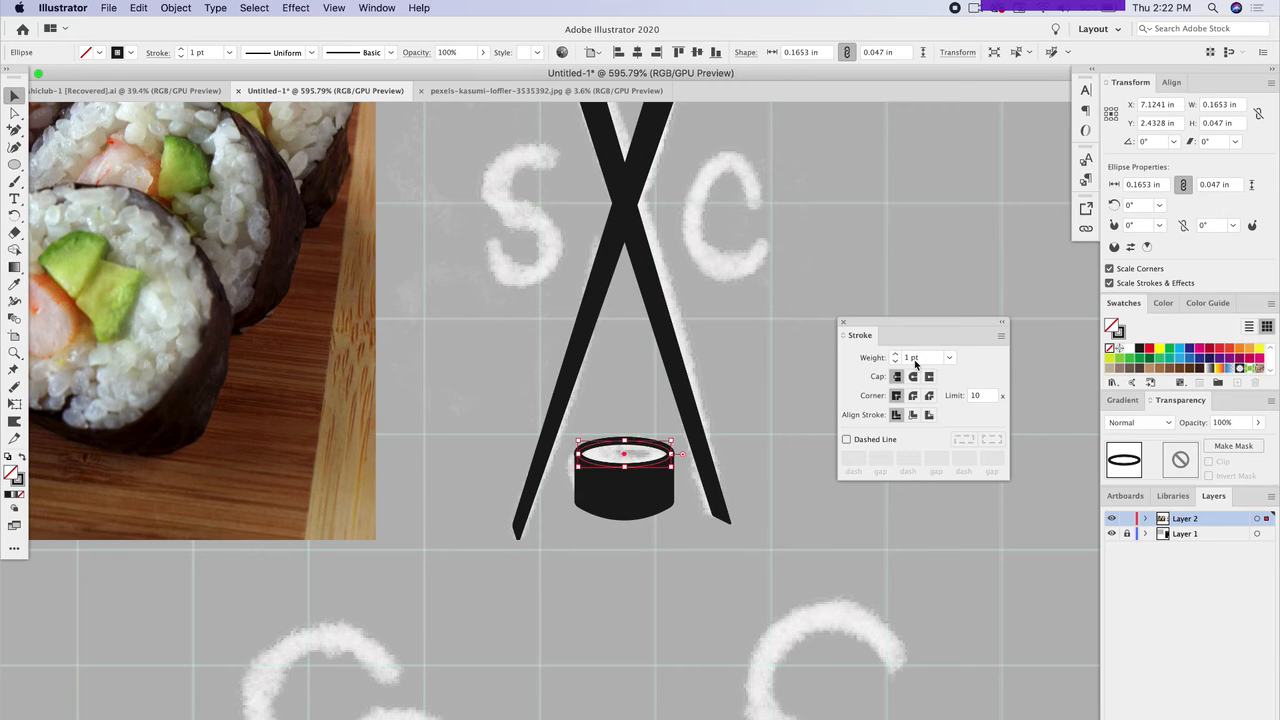
drag(928, 357, 902, 357)
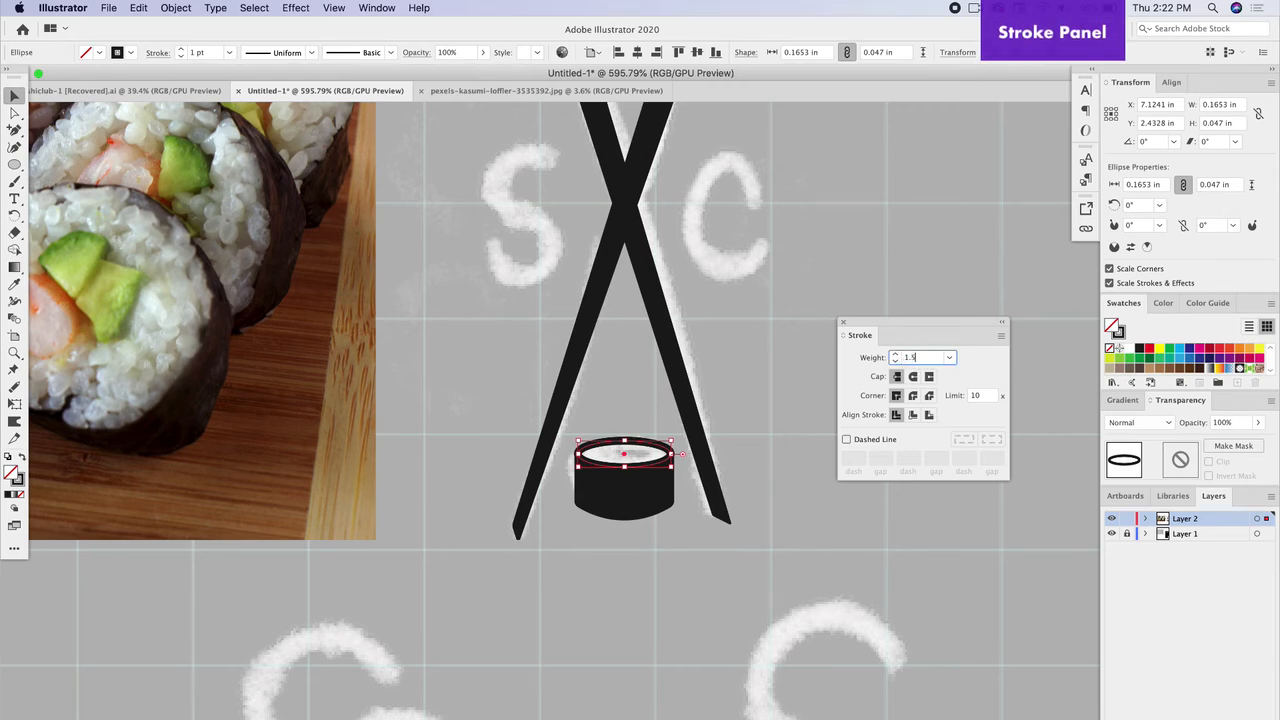
key(Return)
click(731, 361)
Pull the top anchor point of the rim ellipse slightly upward with the Curvature tool.
scroll(675, 469, up, 5)
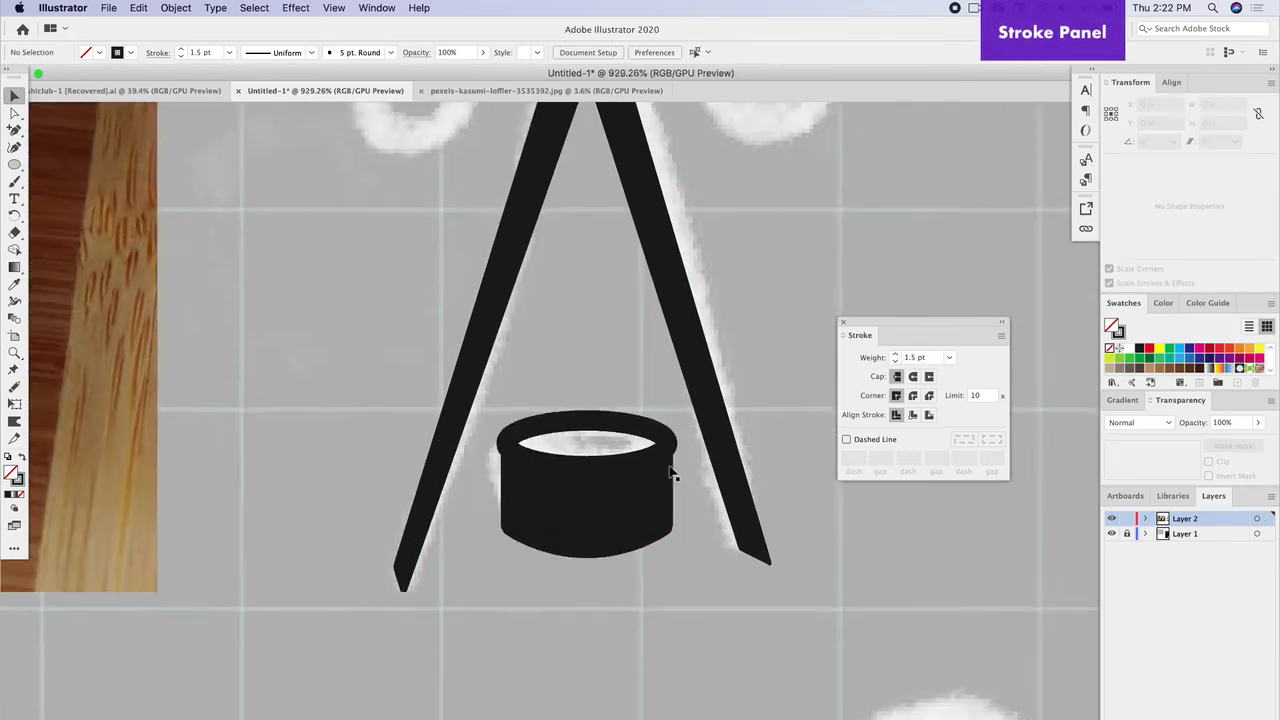
click(664, 455)
click(598, 371)
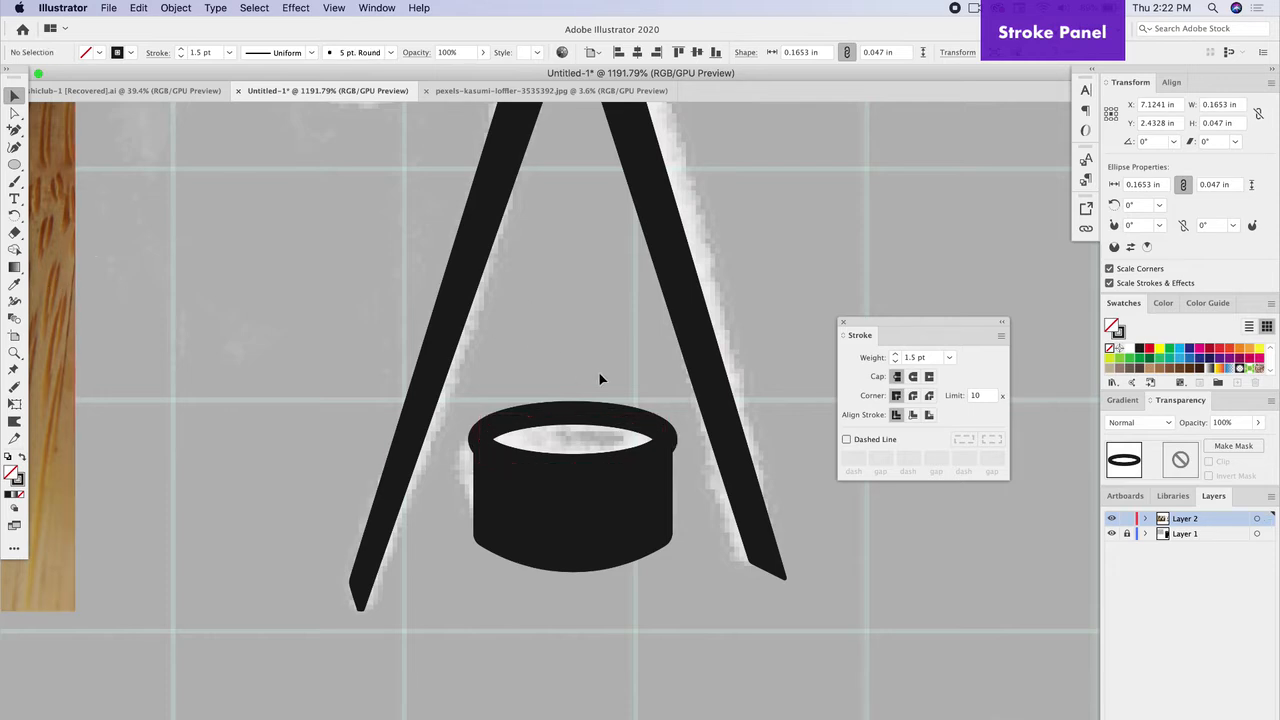
click(571, 423)
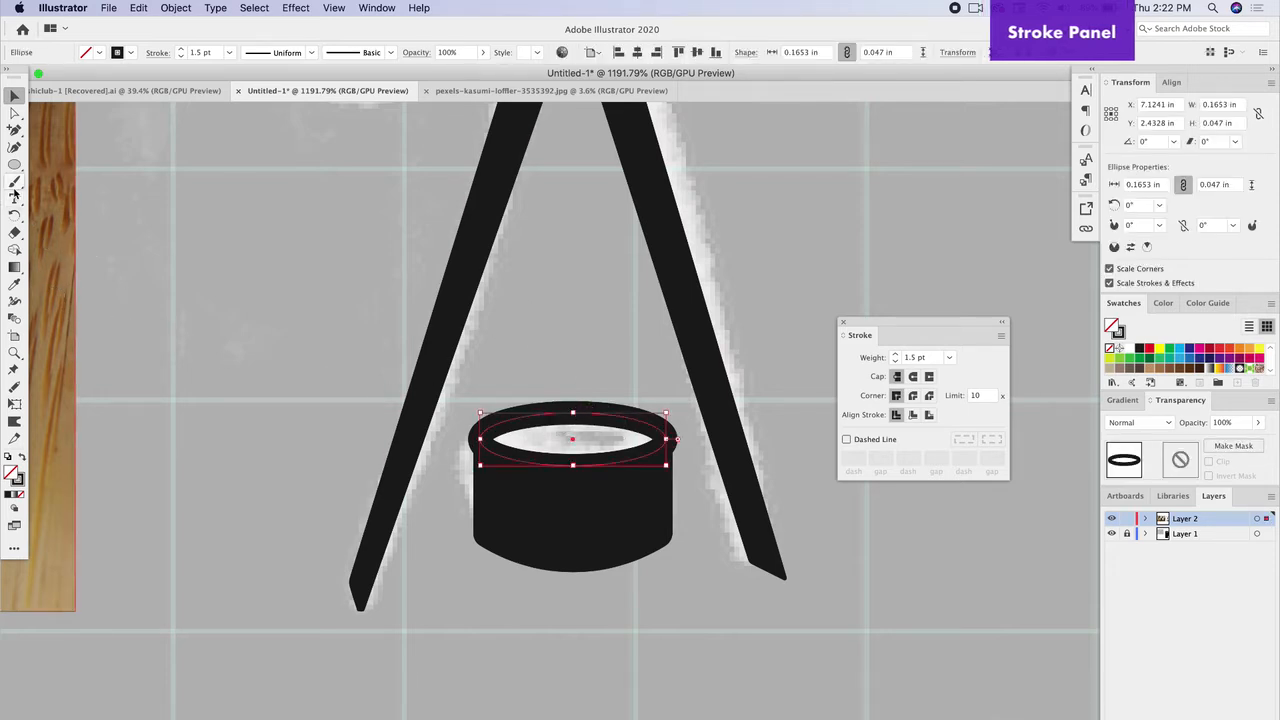
click(14, 146)
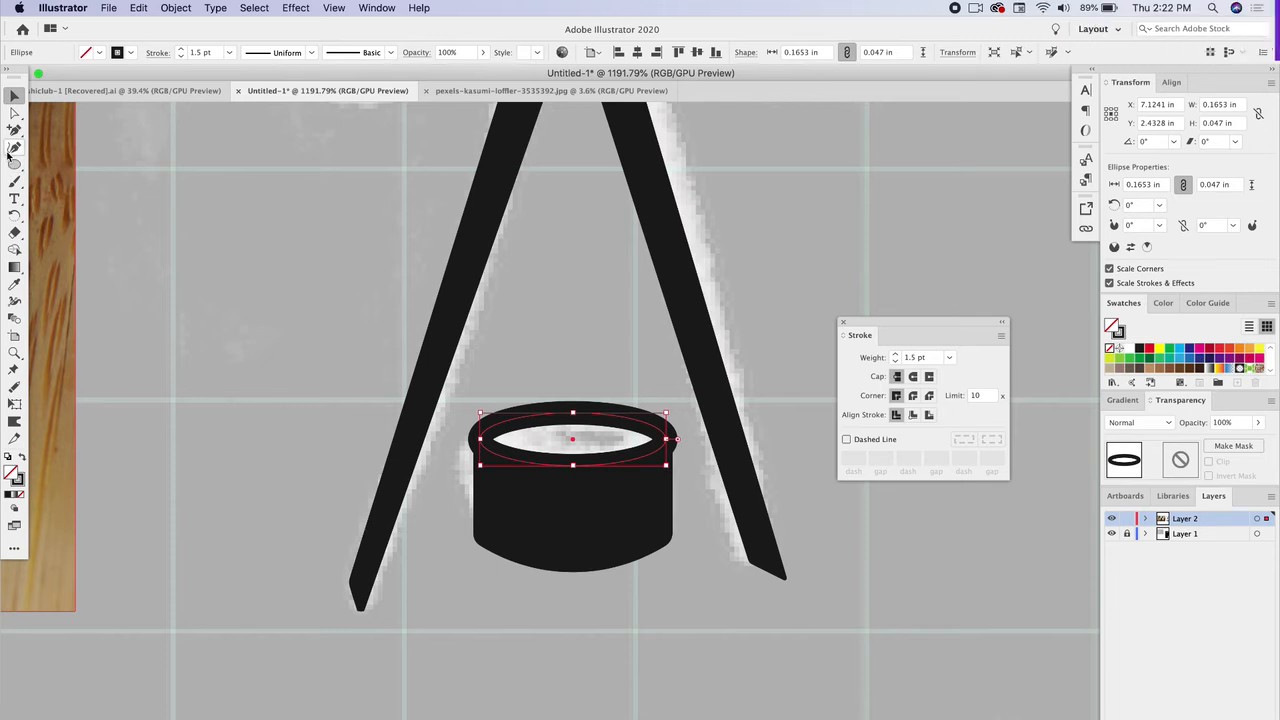
click(573, 410)
drag(573, 410, 572, 404)
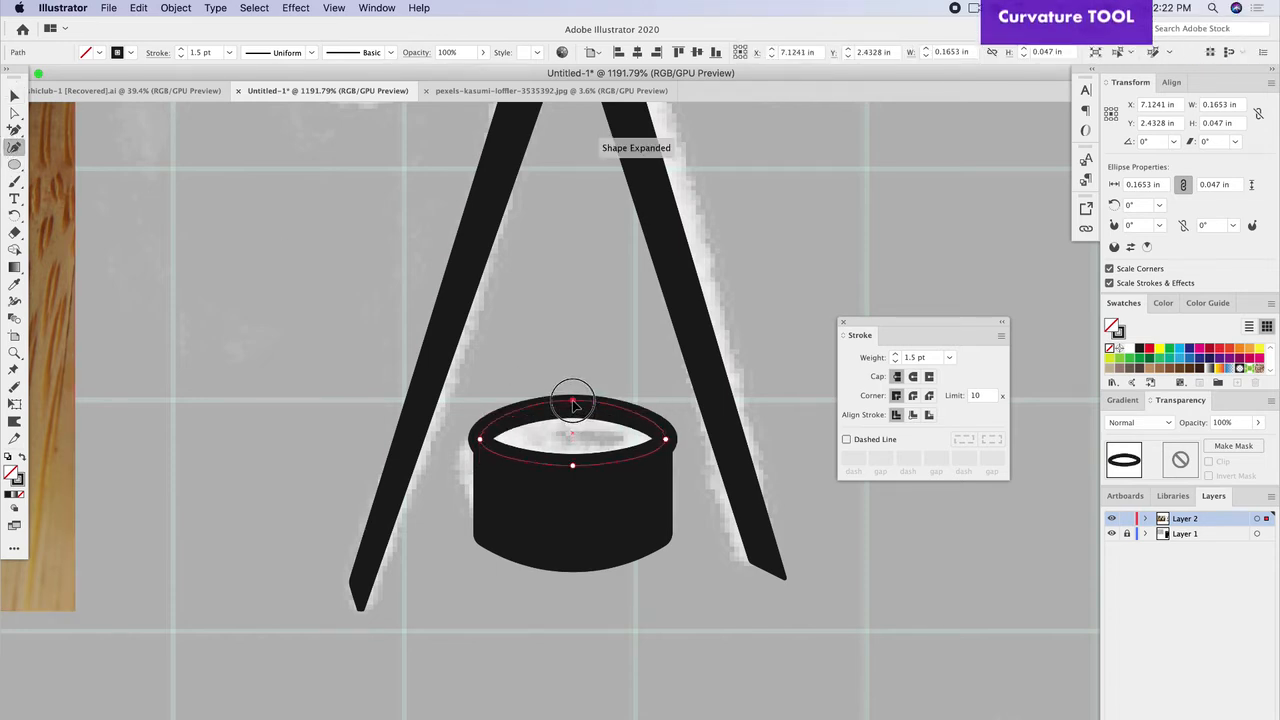
Pull the two side anchor points of the rim ellipse slightly inward with the Curvature tool to fit the roll's body, and deselect it.
drag(479, 441, 480, 440)
drag(748, 433, 734, 431)
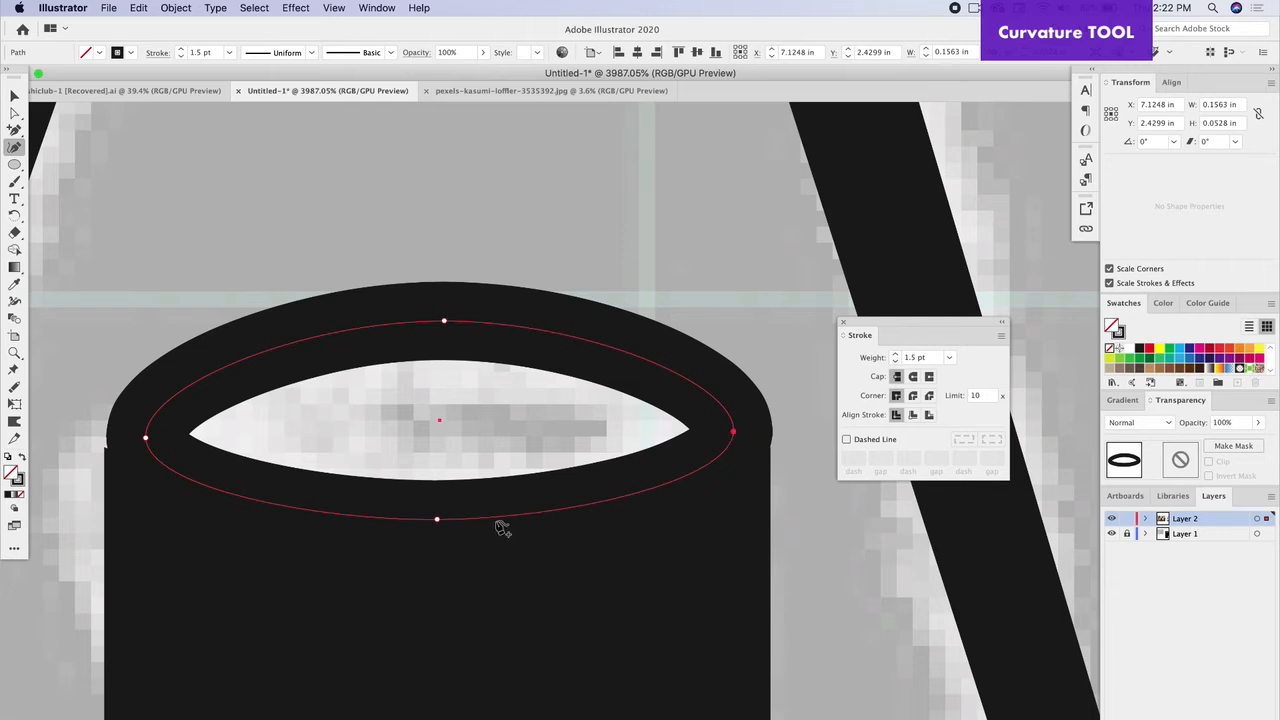
click(16, 116)
click(103, 466)
click(107, 448)
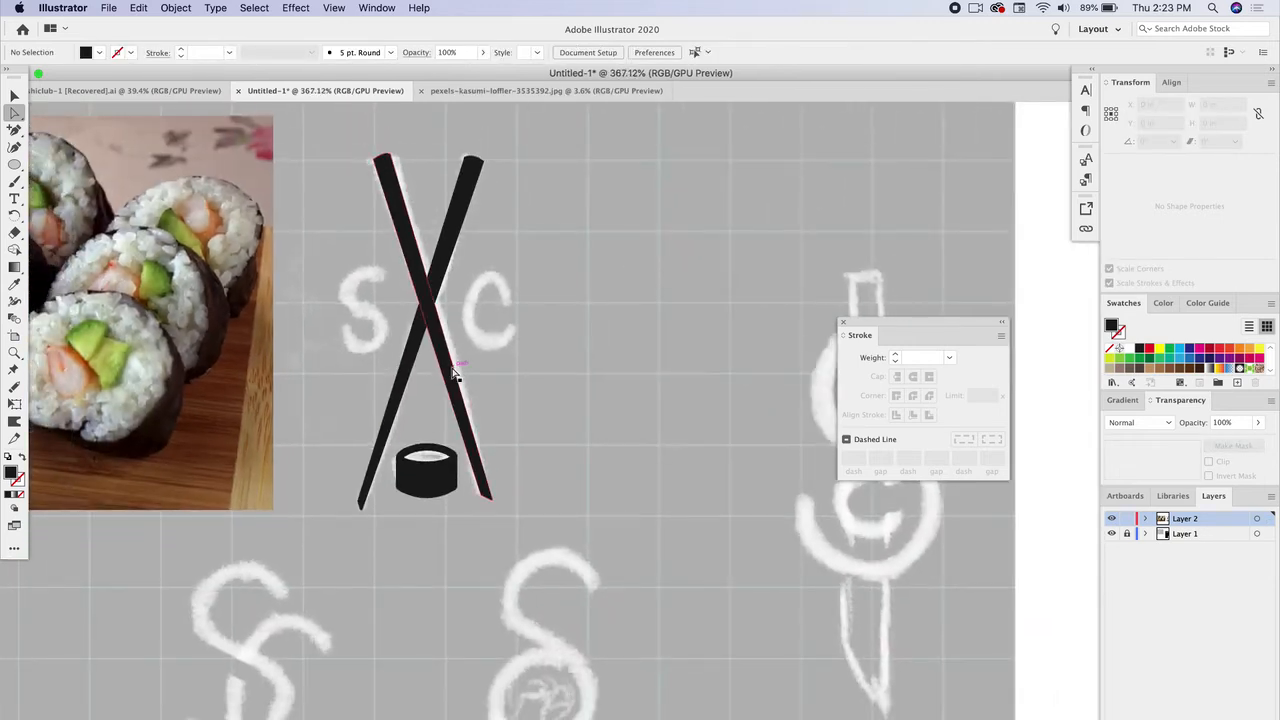
Add a letter S as point text, enlarge it to about 22.6 pt and place it over the sketched S beside the chopsticks.
scroll(453, 374, up, 3)
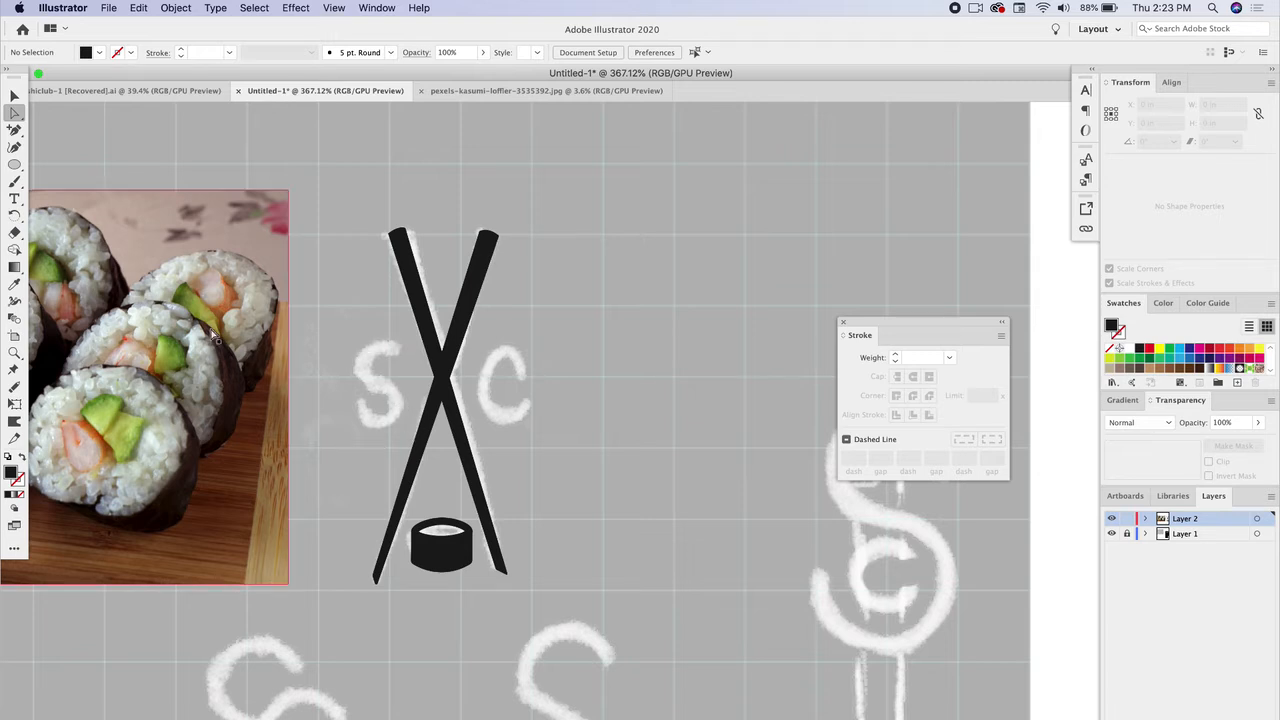
click(14, 198)
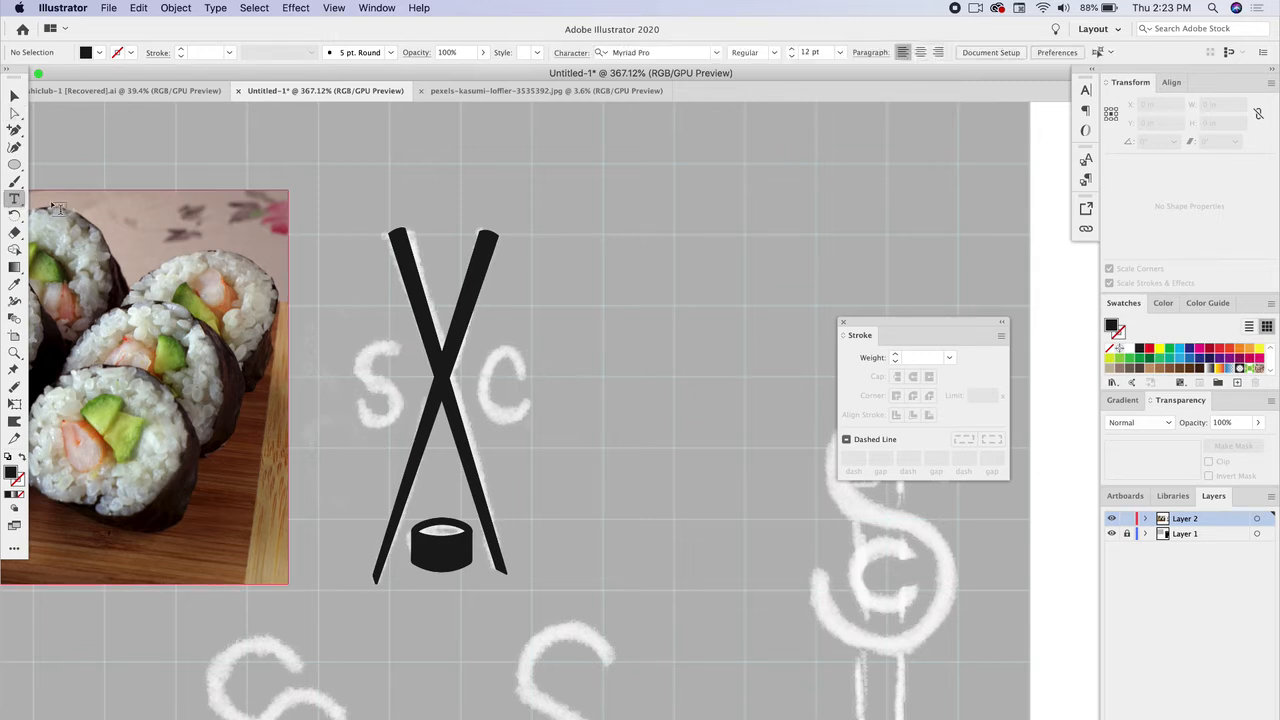
click(340, 366)
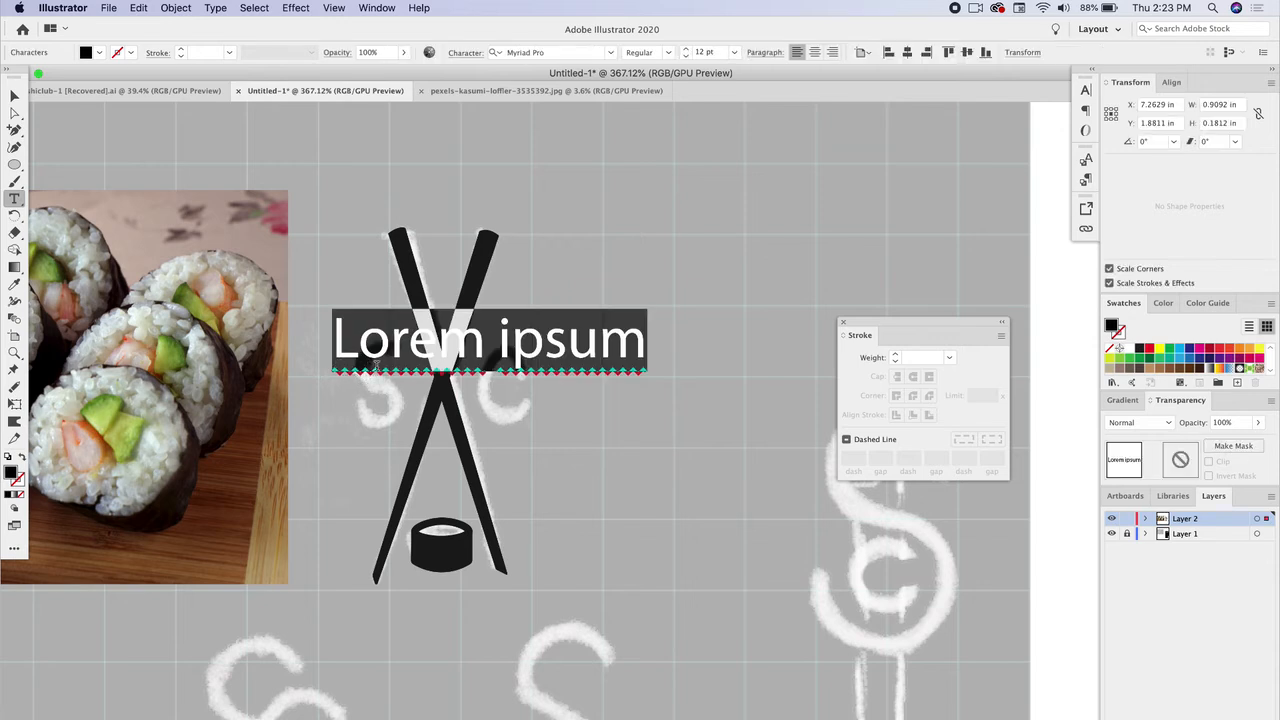
text(S)
click(14, 95)
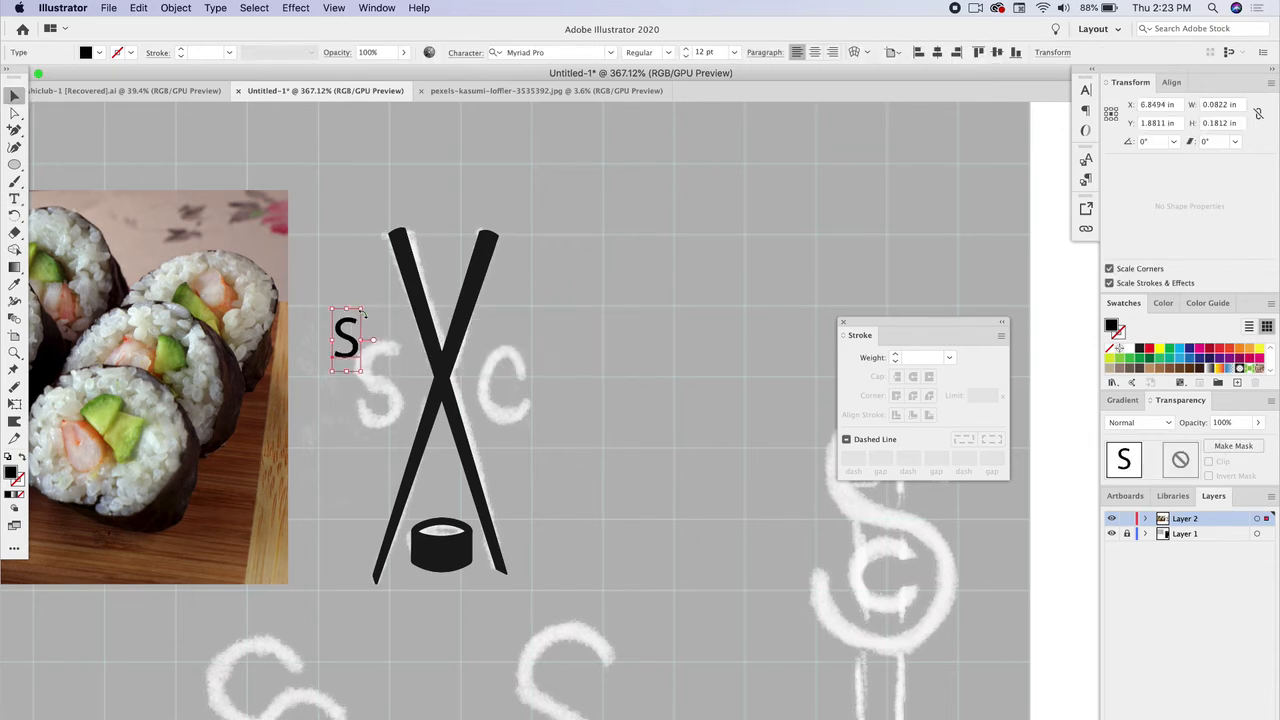
drag(362, 313, 381, 398)
drag(401, 344, 381, 361)
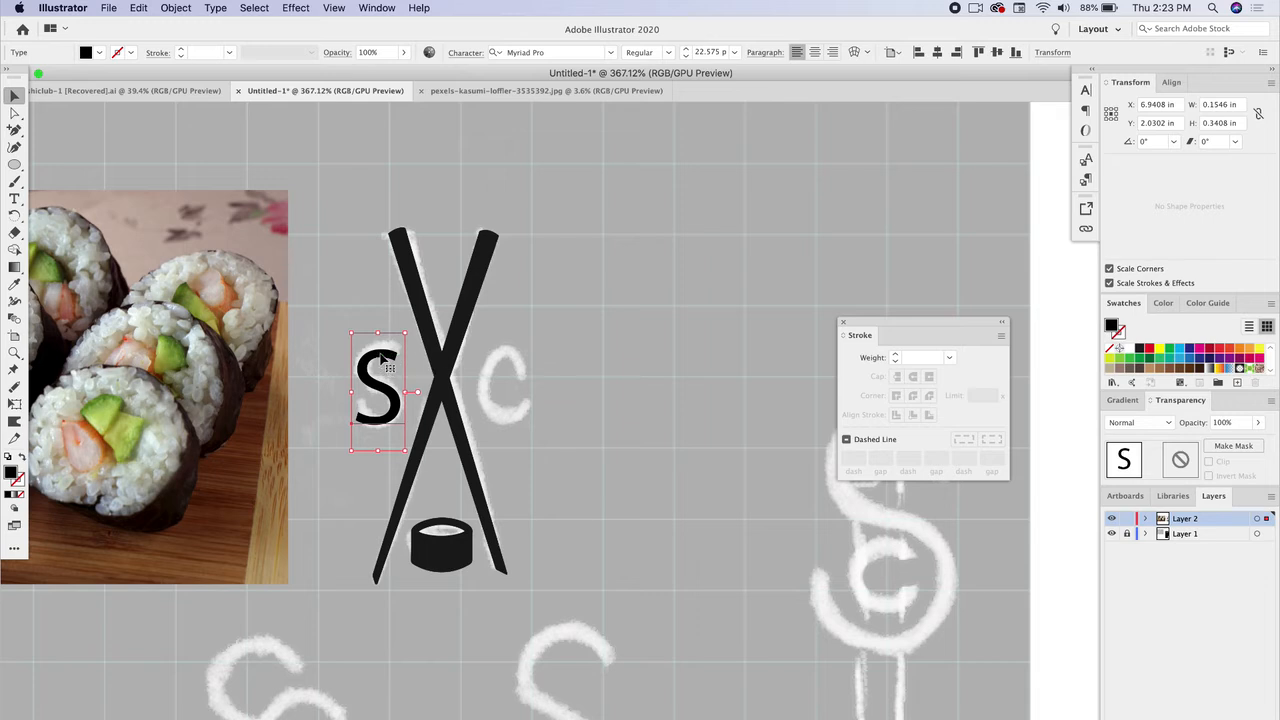
Set the S in Montserrat ExtraBold and nudge it slightly away from the chopsticks.
click(567, 53)
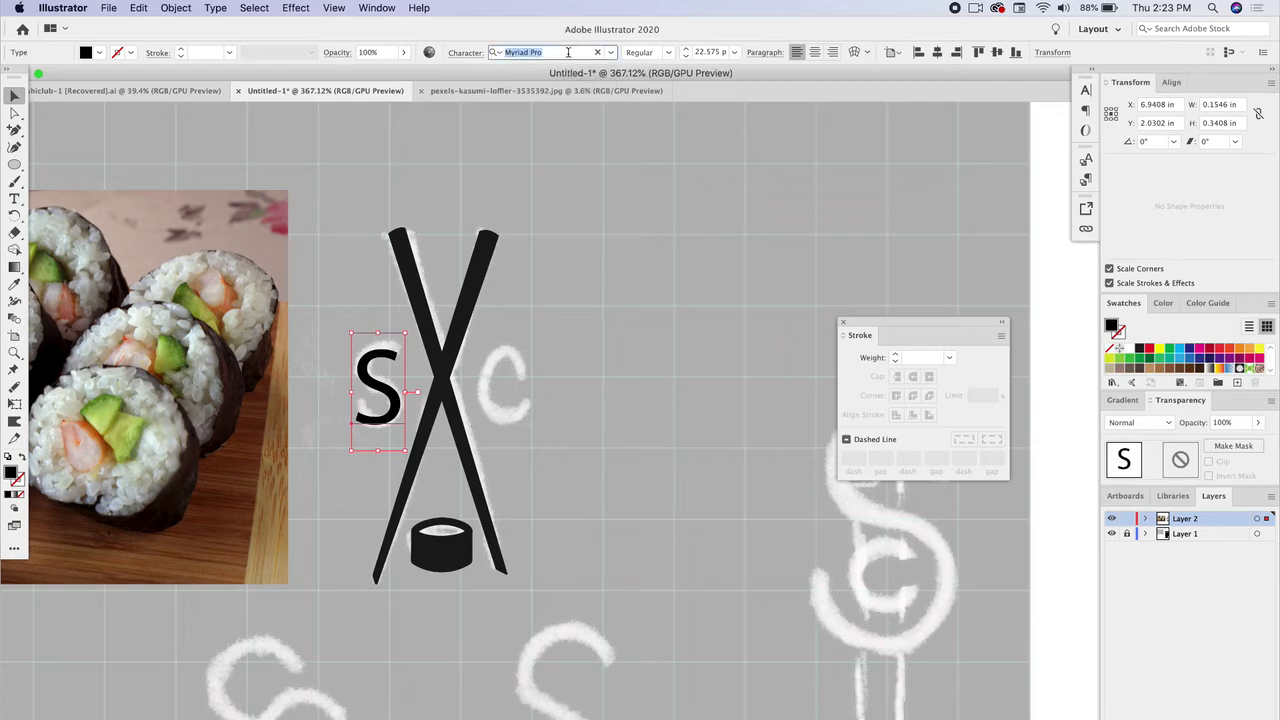
text(mon)
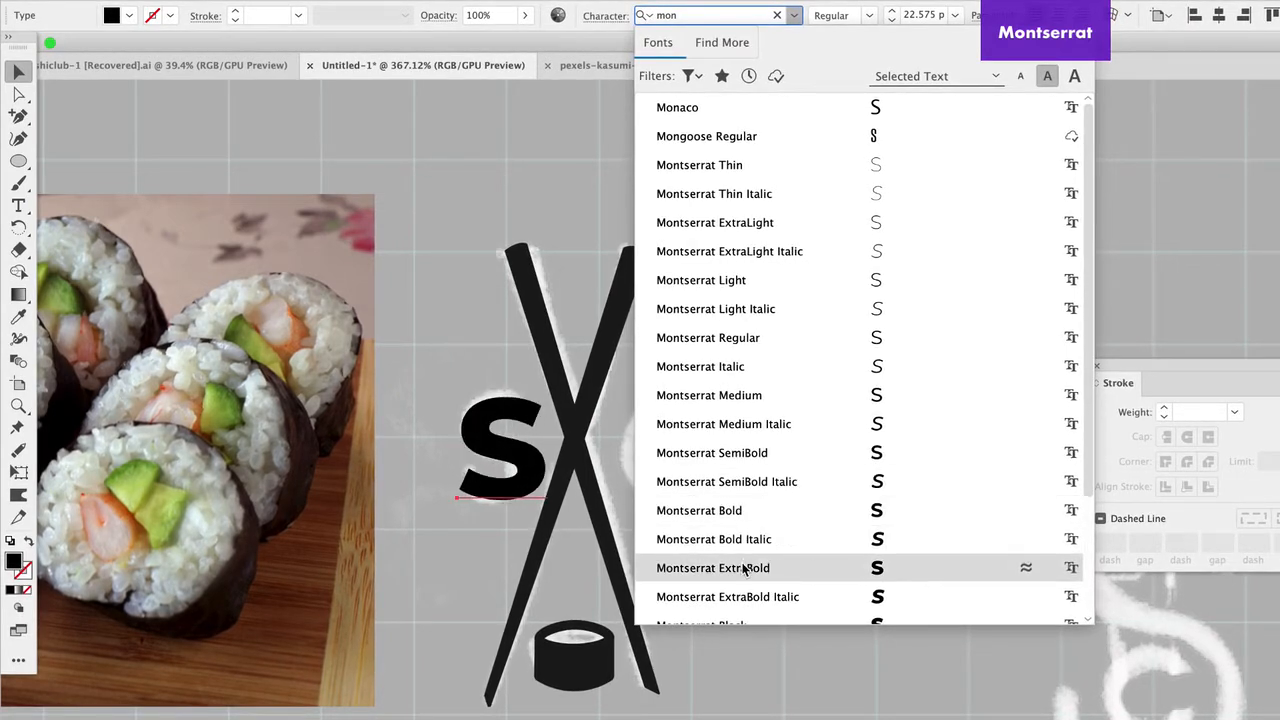
scroll(743, 572, down, 3)
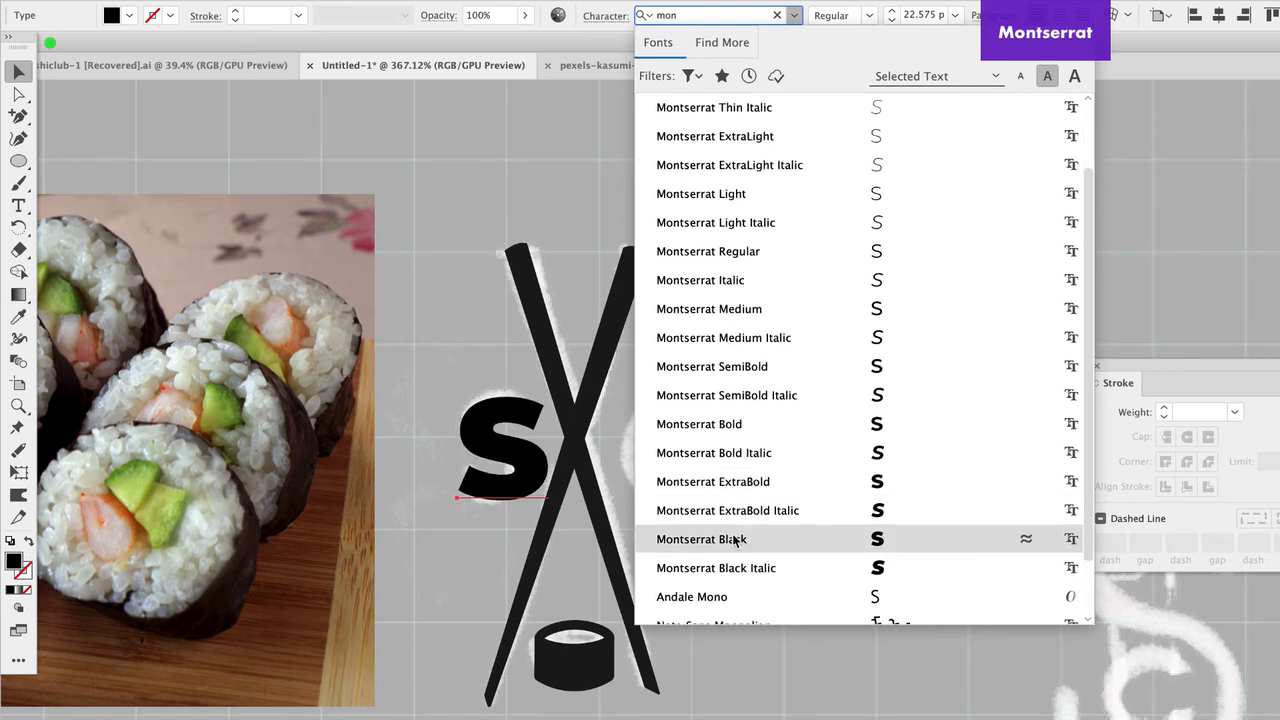
click(734, 482)
drag(521, 414, 518, 414)
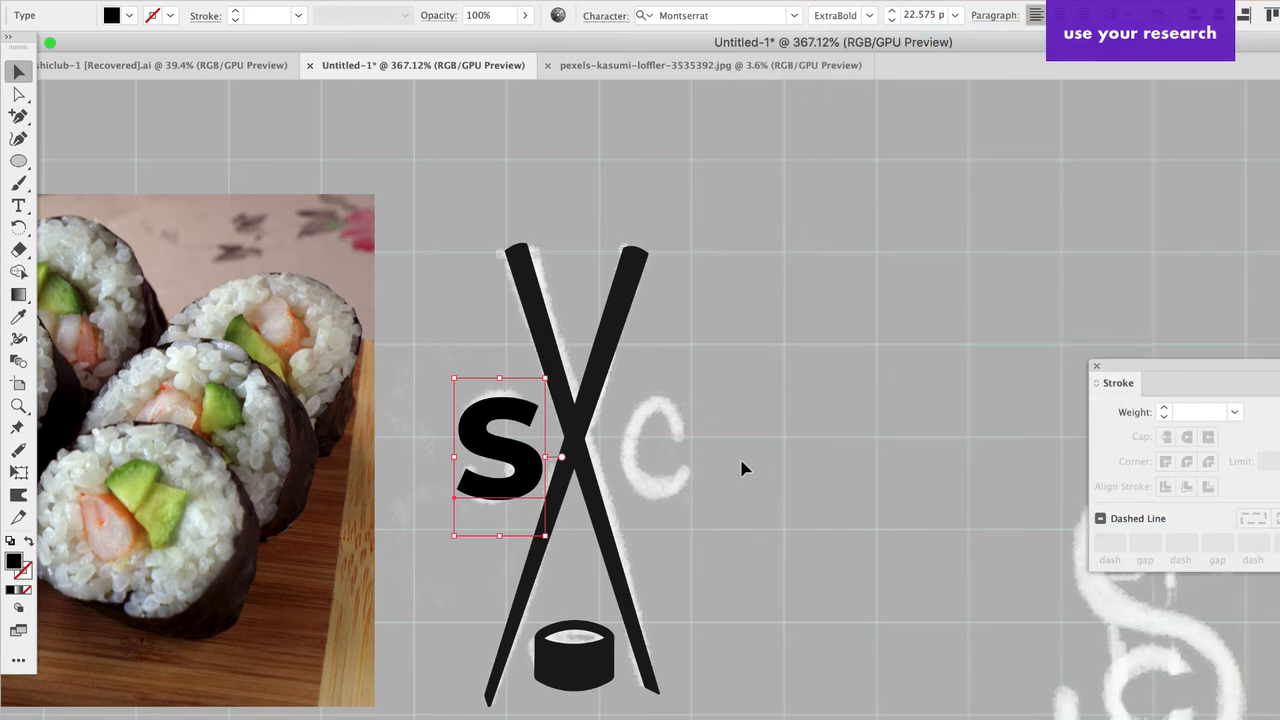
Duplicate the S, change the copy to a C, and place it over the sketched C level with the S.
alt+drag(530, 468, 826, 533)
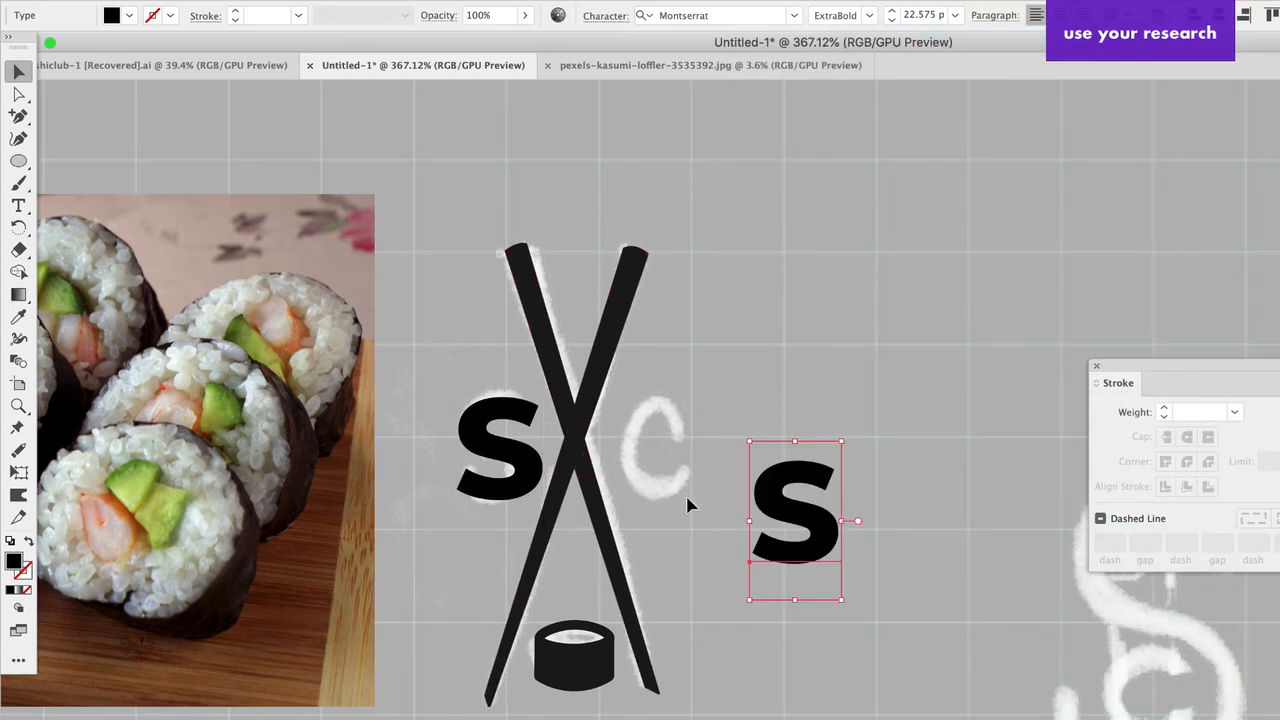
double_click(800, 500)
text(c)
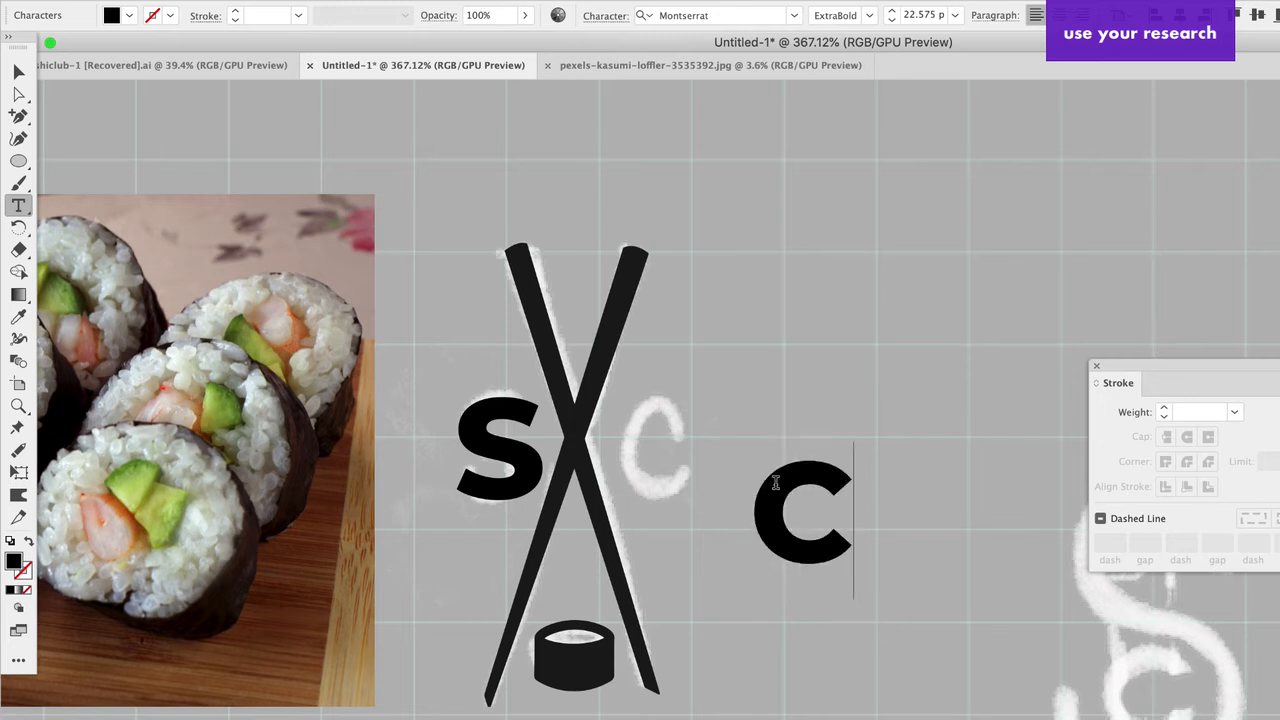
click(19, 72)
drag(843, 457, 696, 395)
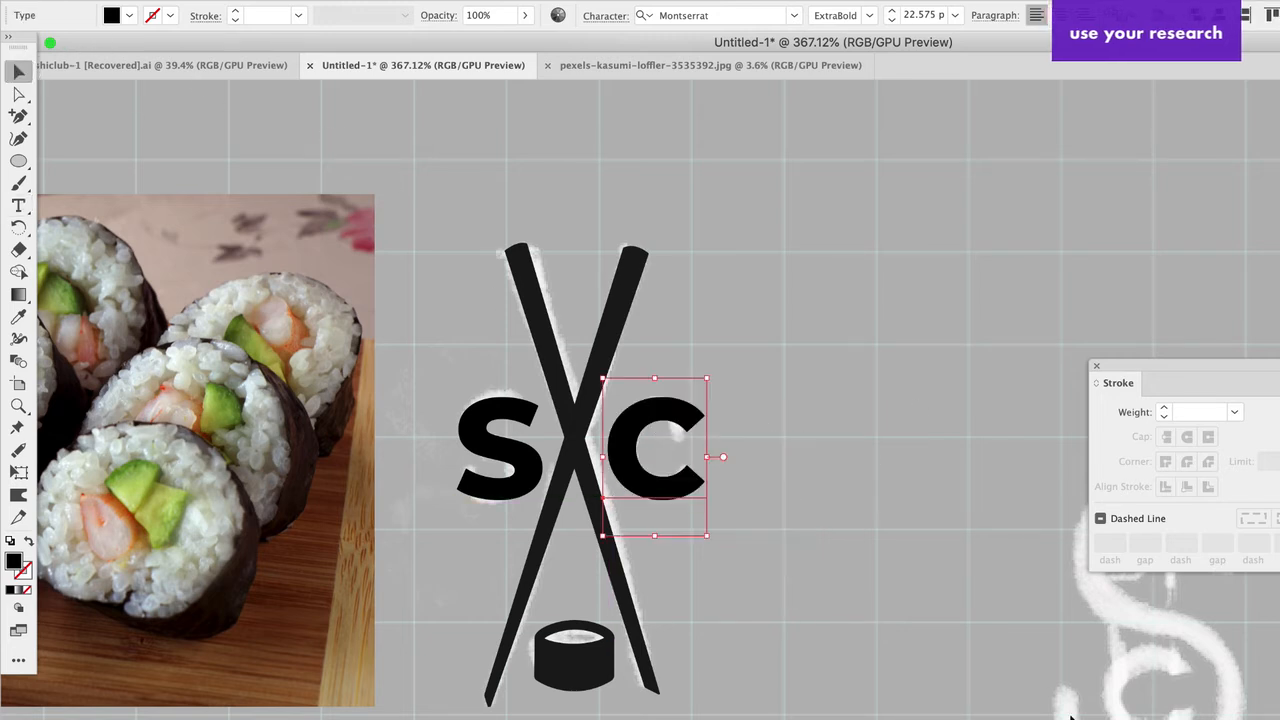
click(768, 527)
scroll(608, 491, left, 2)
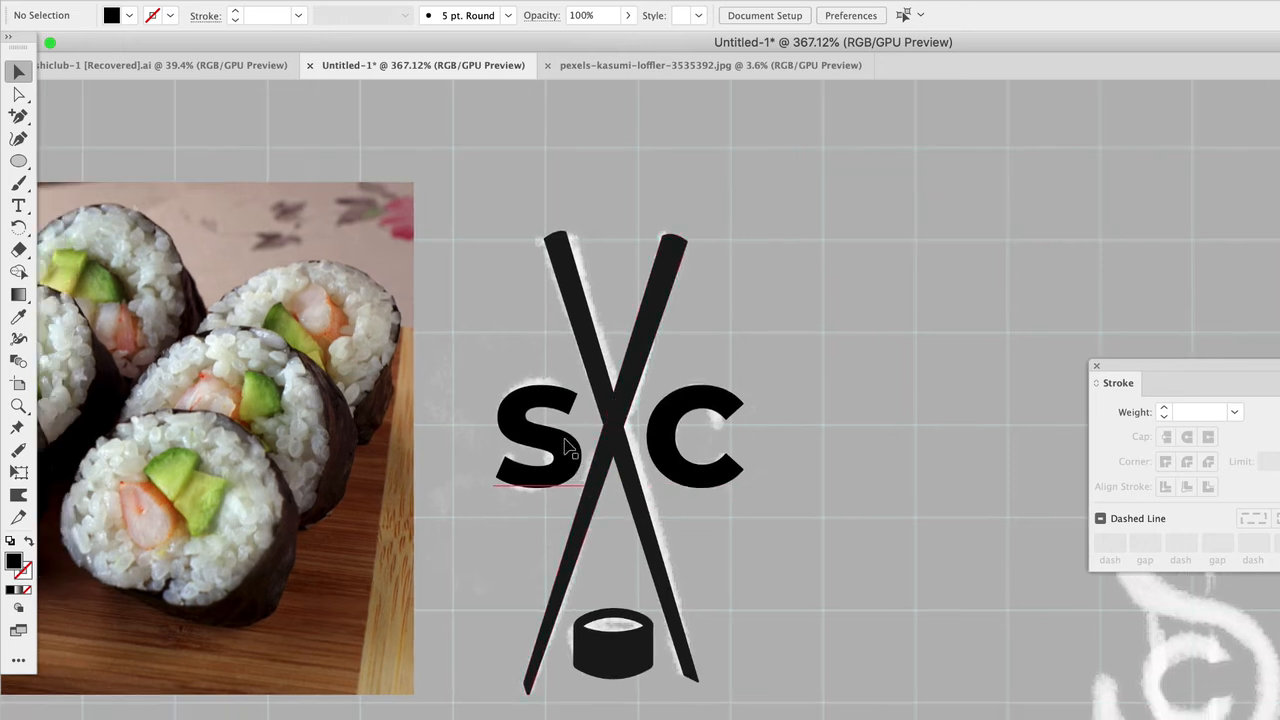
Try moving both crossed chopsticks away from between the letters, and undo the move.
scroll(640, 478, up, 3)
click(588, 375)
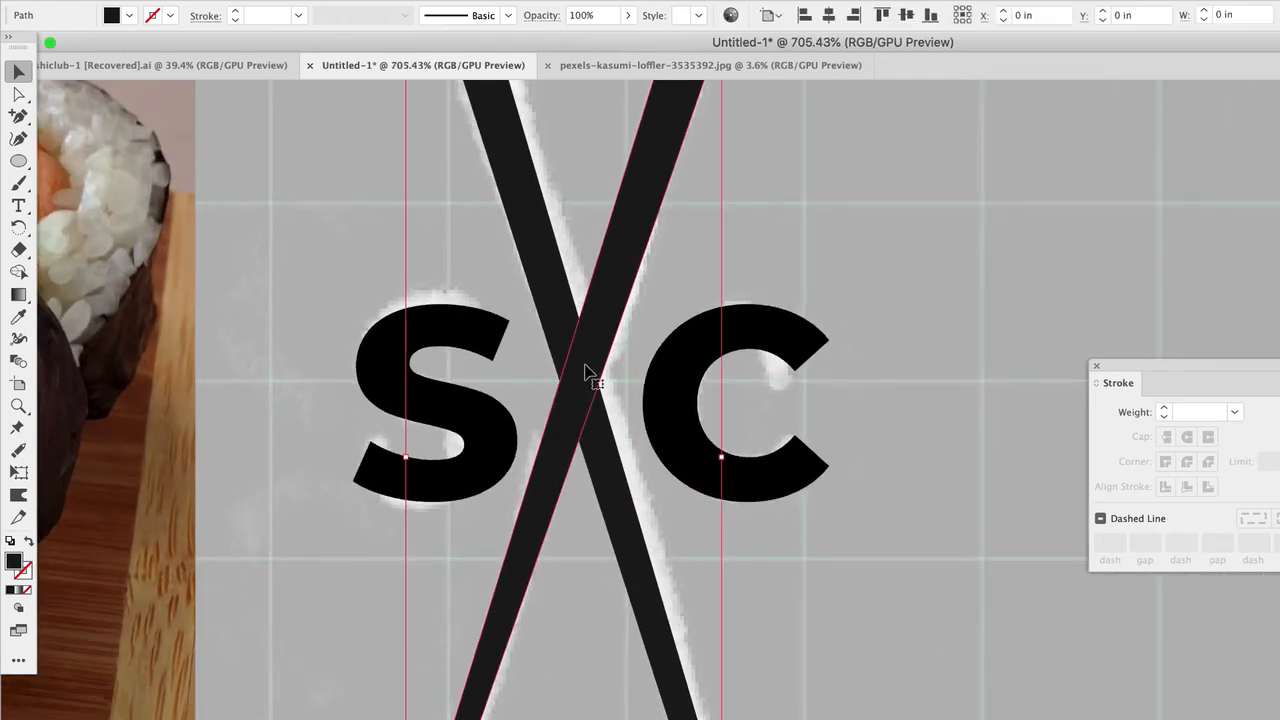
shift+click(551, 294)
drag(551, 294, 897, 273)
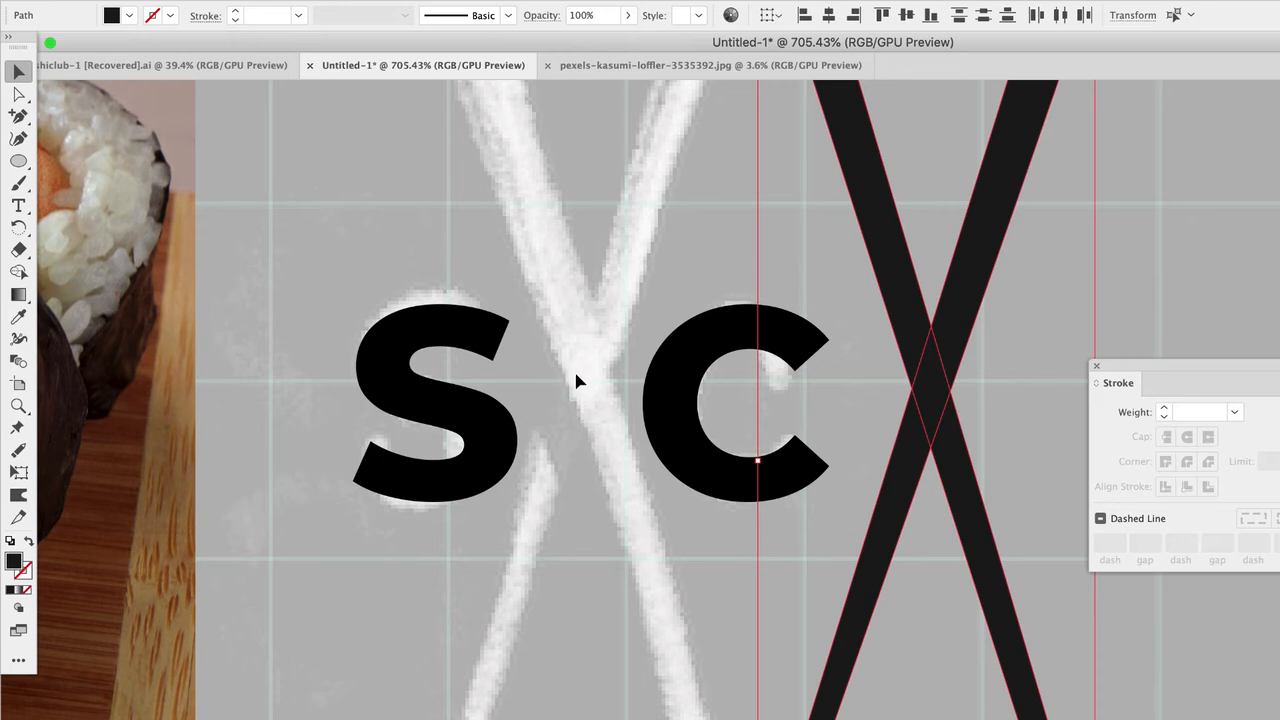
key(super+z)
click(1020, 380)
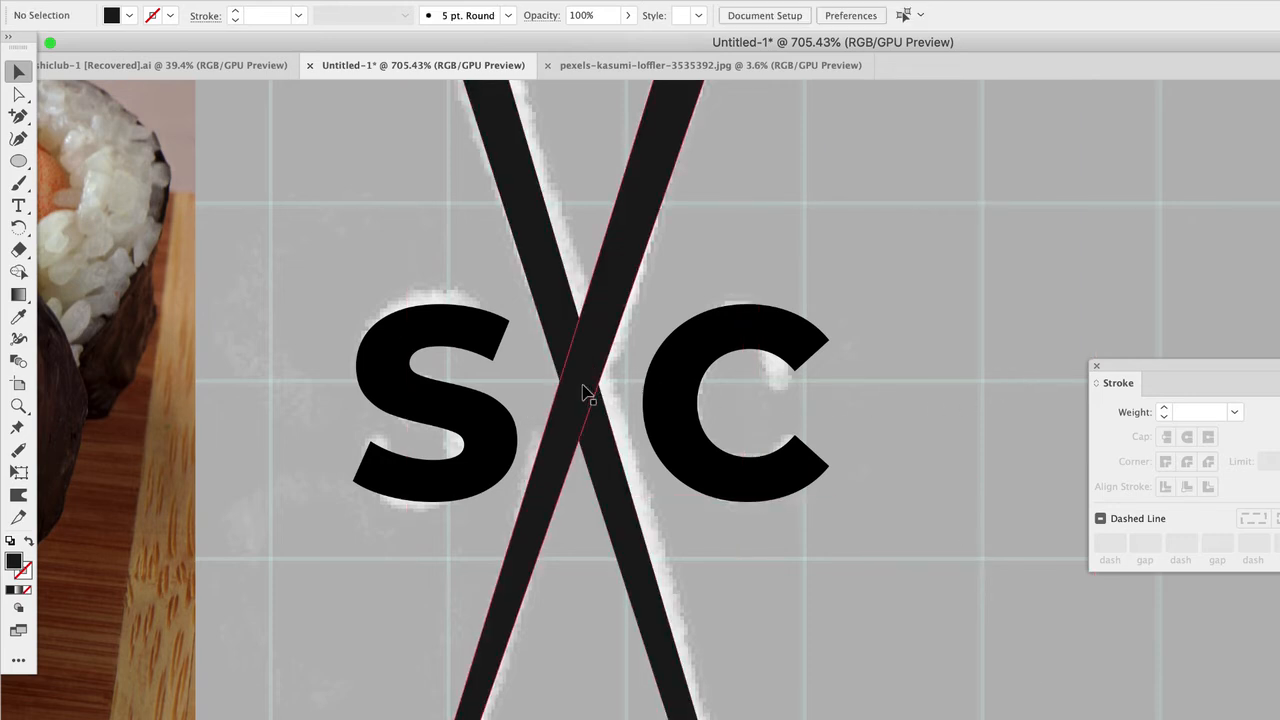
Bring the chopstick that slopes down from upper left to lower right in front of the other one, and deselect it.
click(558, 322)
right_click(556, 320)
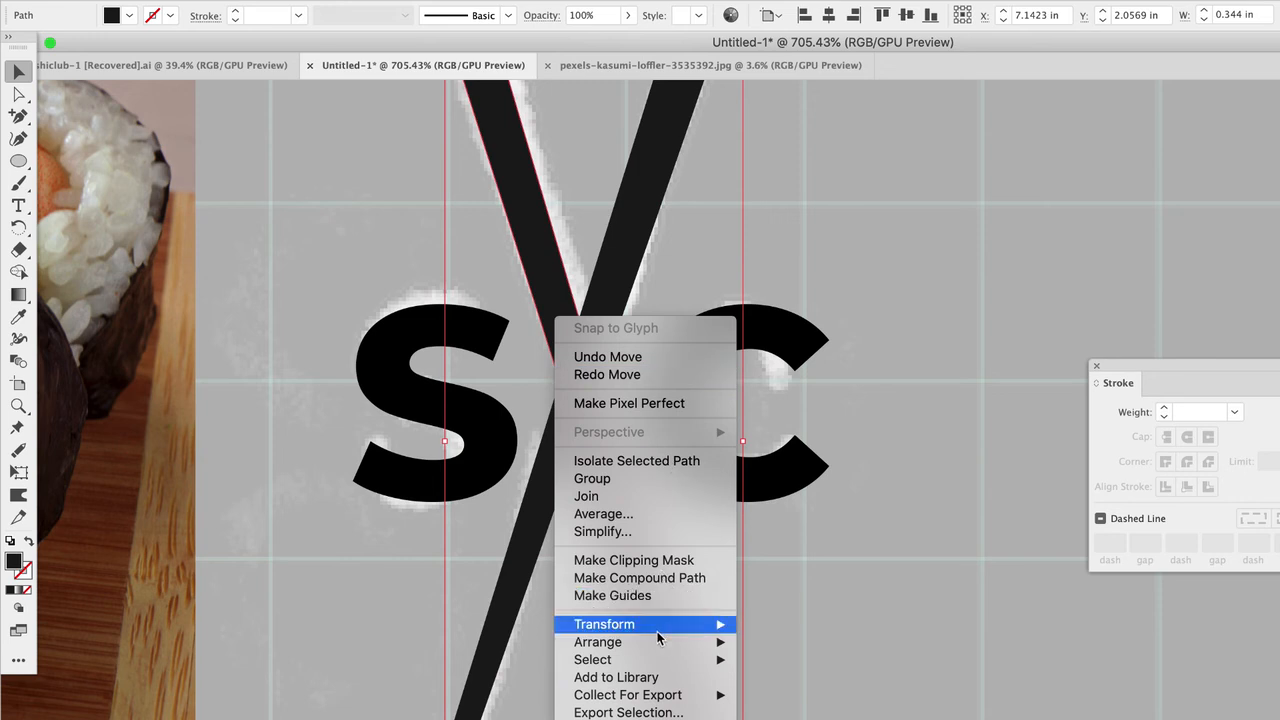
mouse_move(650, 642)
click(765, 641)
click(903, 523)
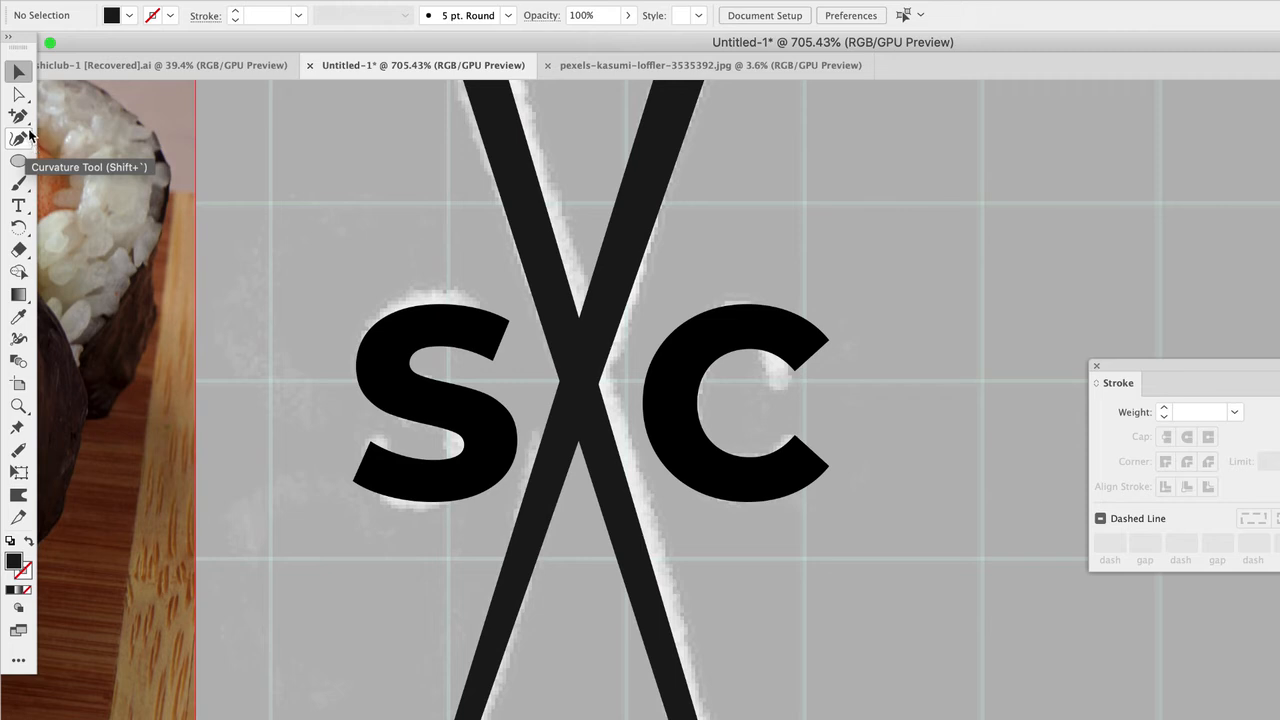
Draw a narrow four-sided strip with the Pen tool along the front chopstick's lower-left edge at the crossing, and fill it green.
drag(18, 116, 57, 116)
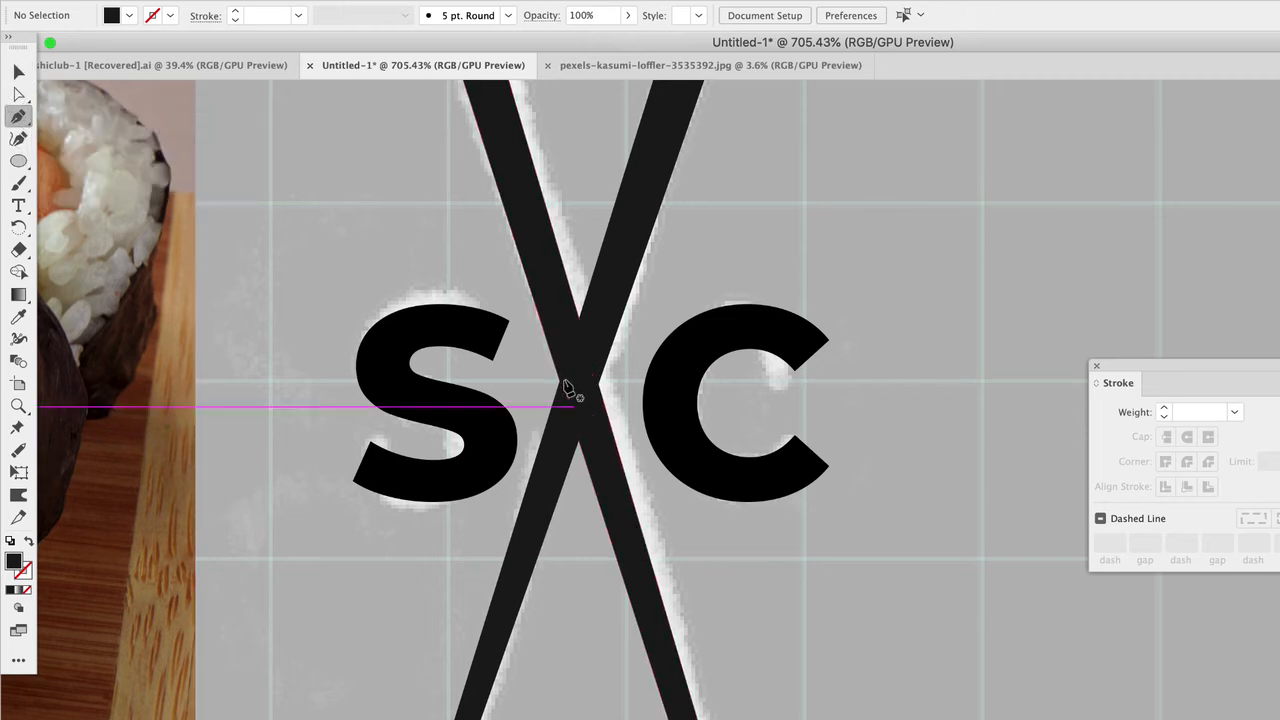
click(548, 348)
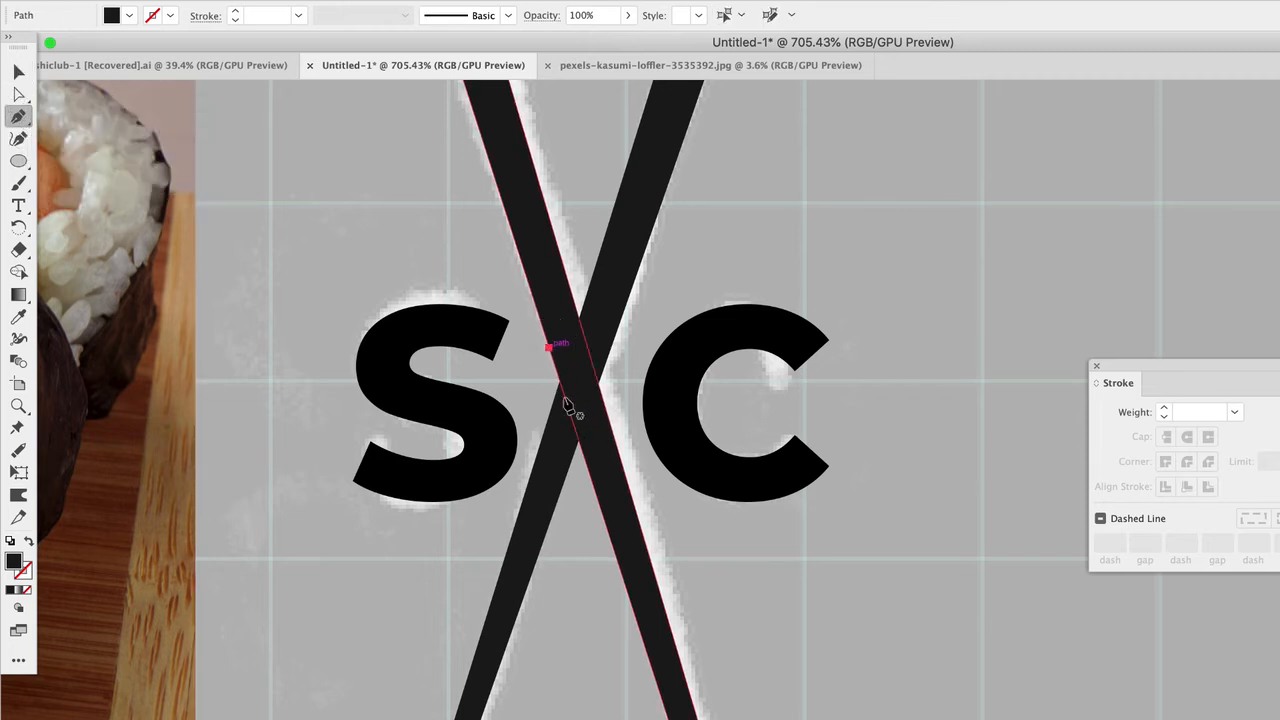
click(597, 502)
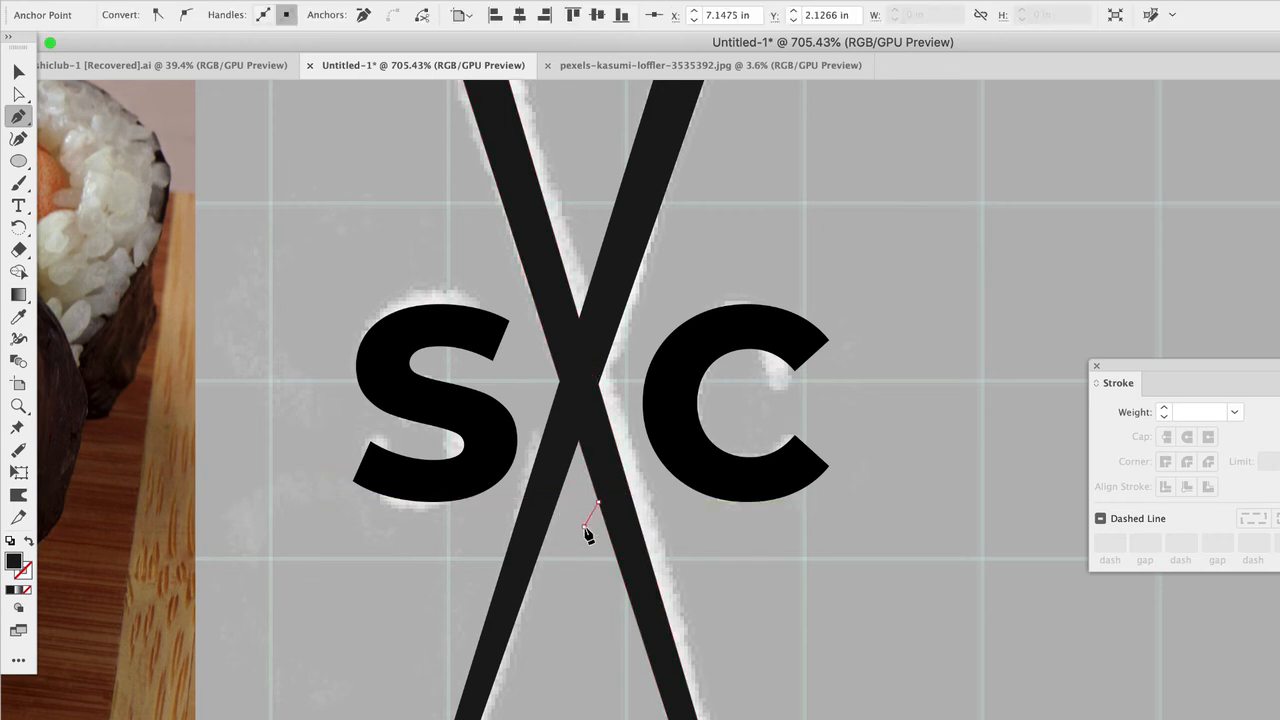
click(584, 525)
click(530, 365)
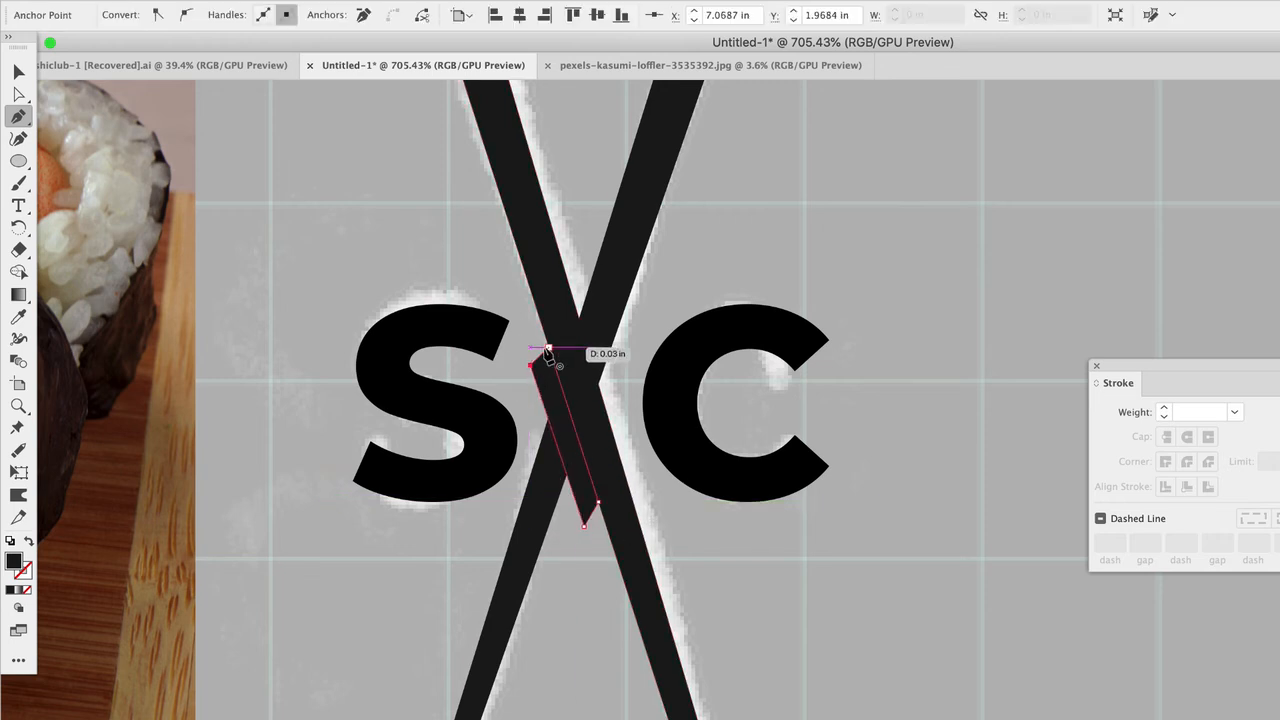
click(548, 349)
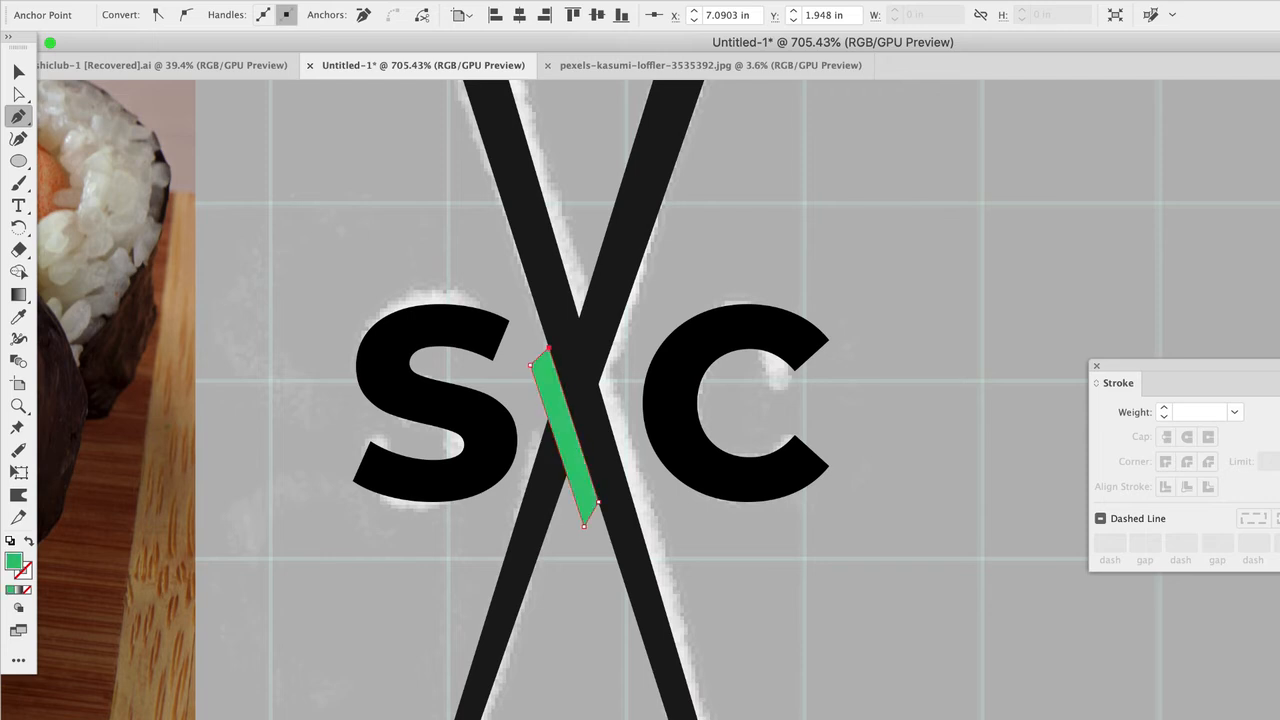
click(18, 72)
key(super+shift+a)
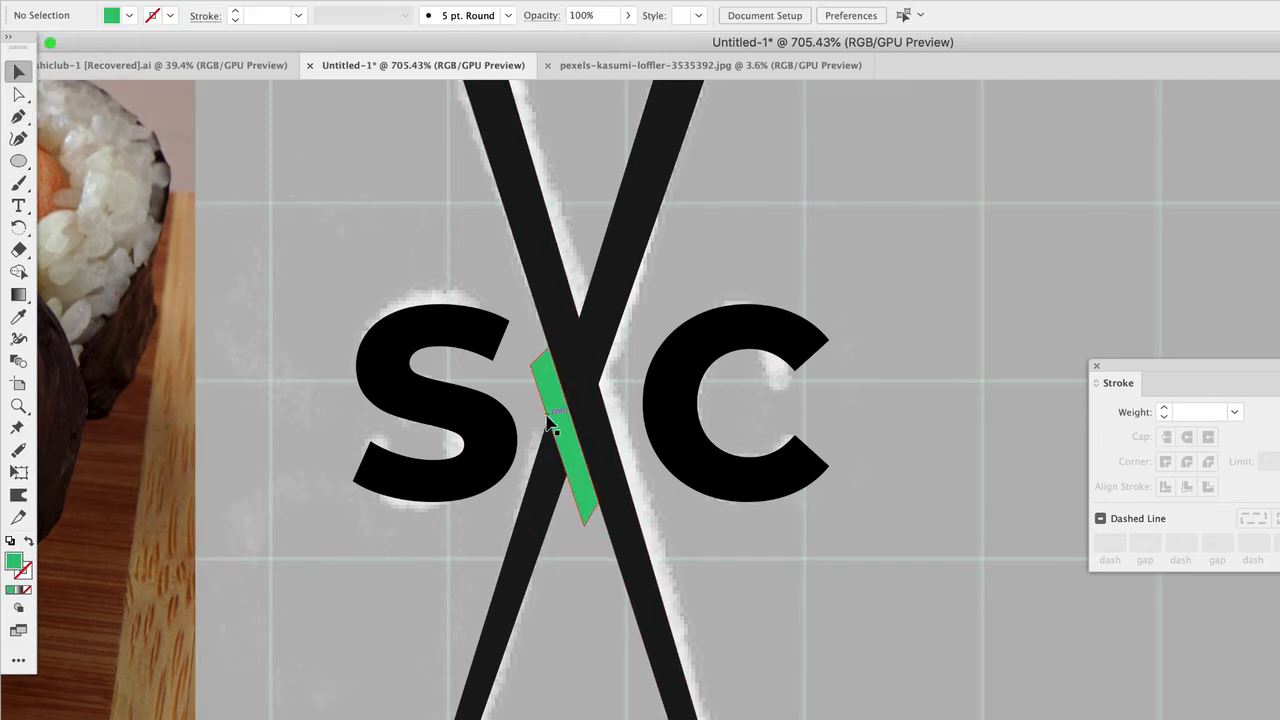
Cut the green strip out of the rear chopstick with the Shape Builder tool, leaving a gap beside the front chopstick.
click(617, 292)
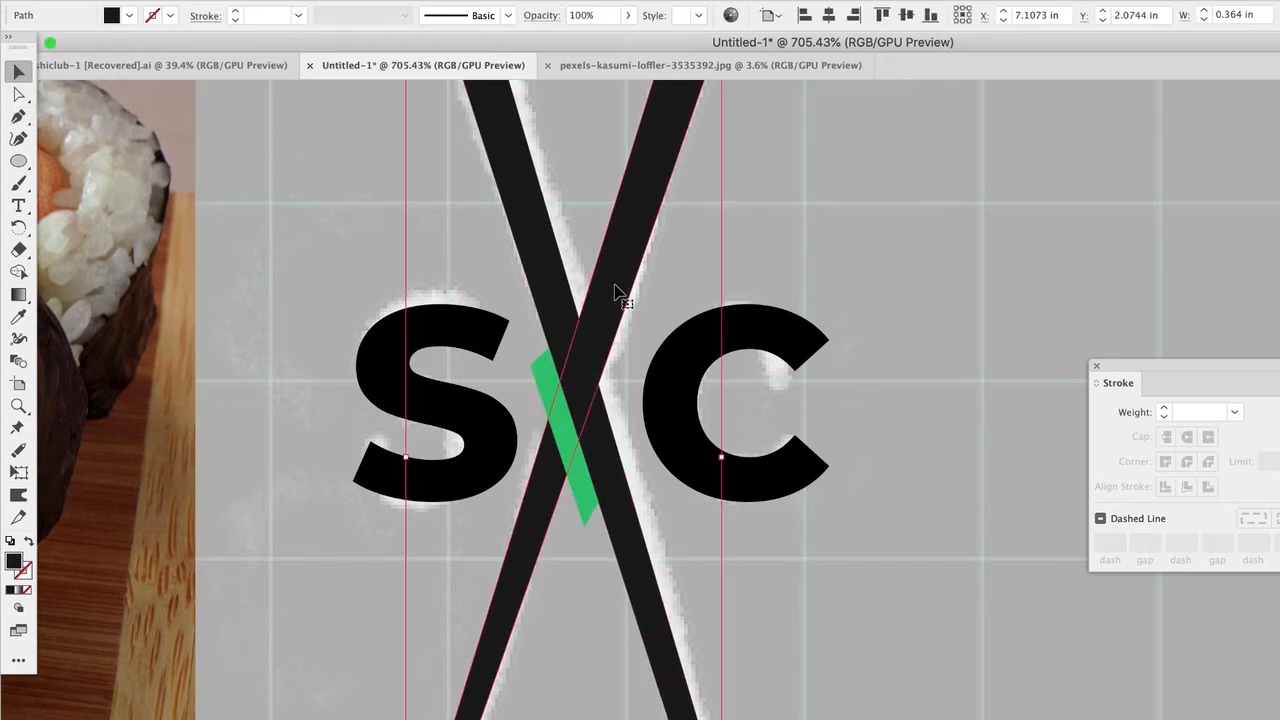
shift+click(551, 395)
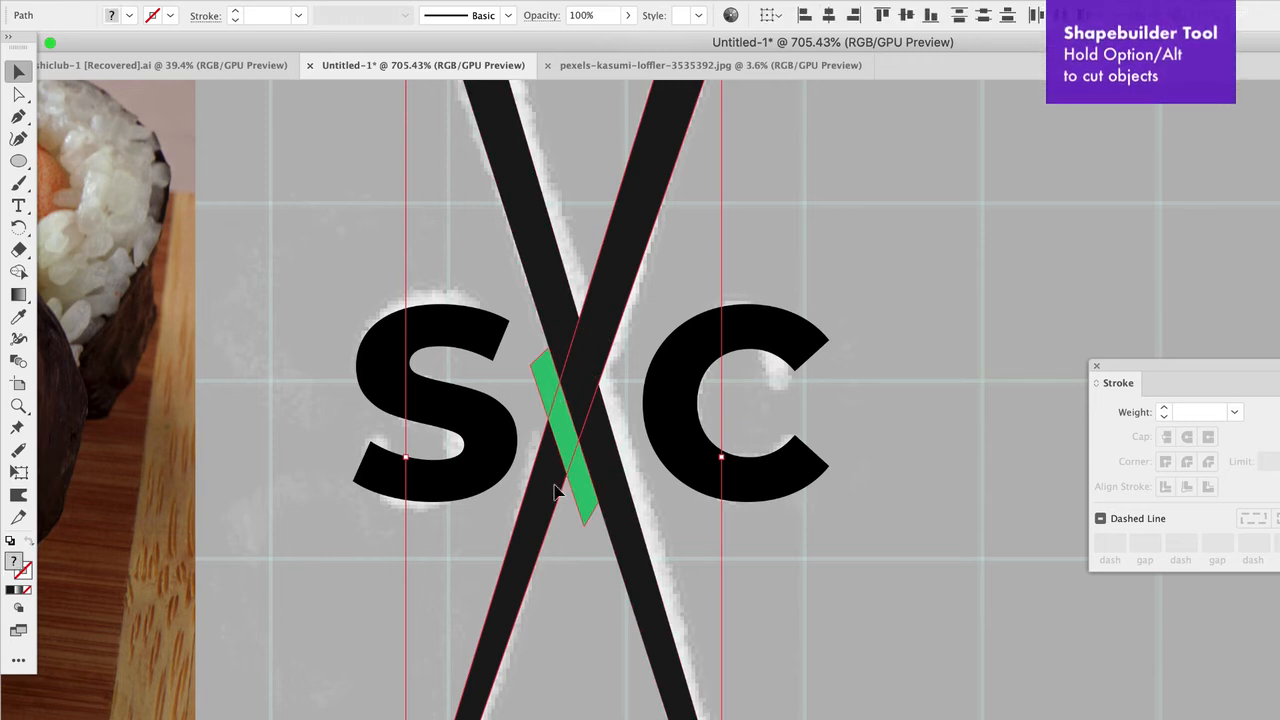
key(shift+m)
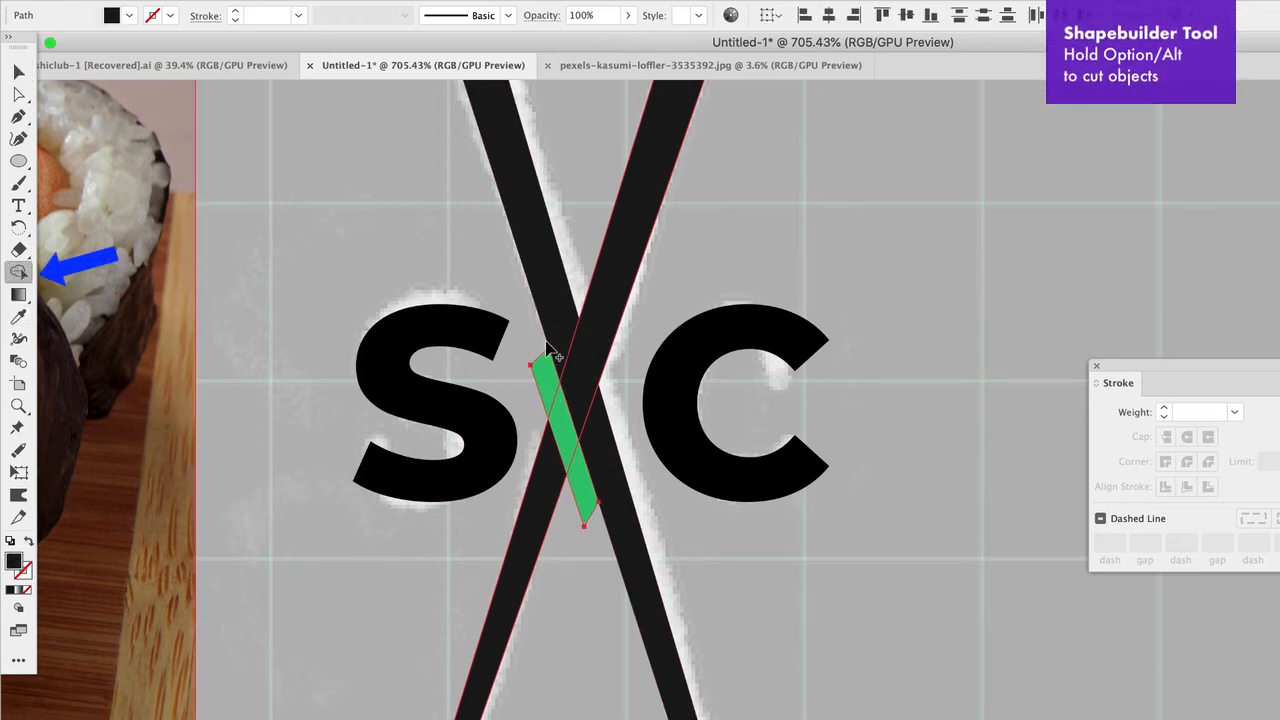
click(553, 402)
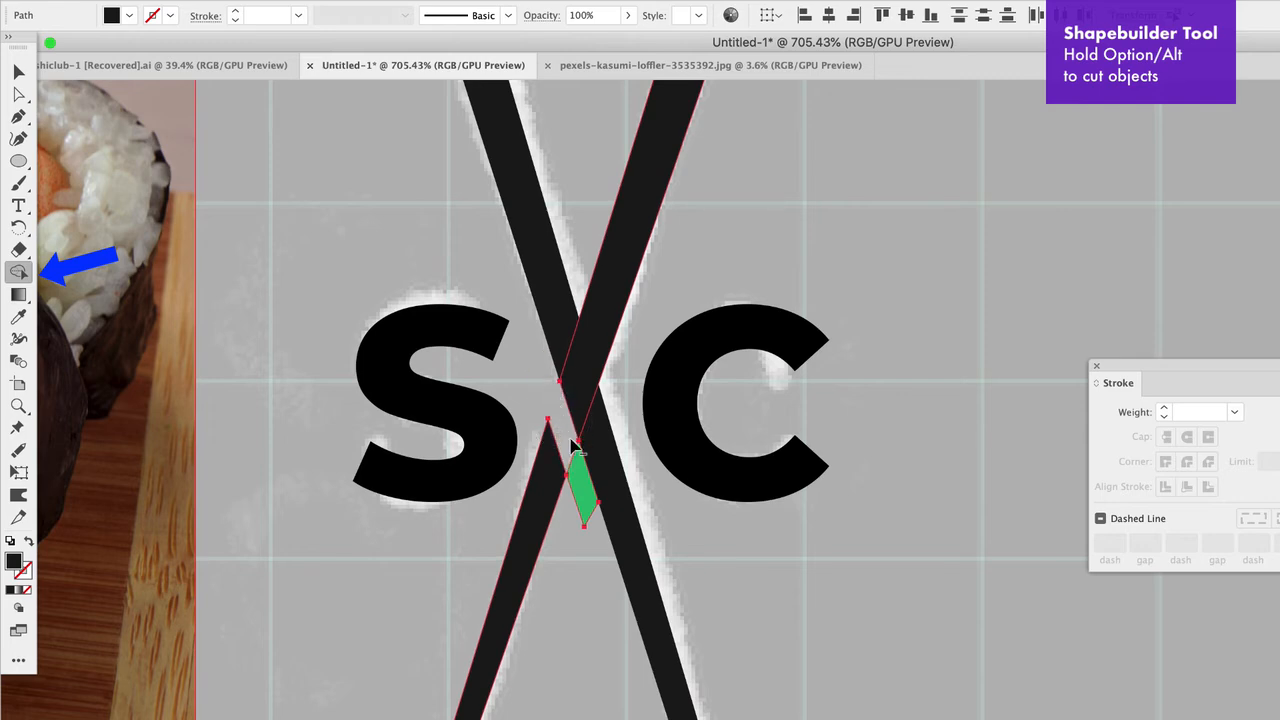
alt+click(585, 490)
click(18, 71)
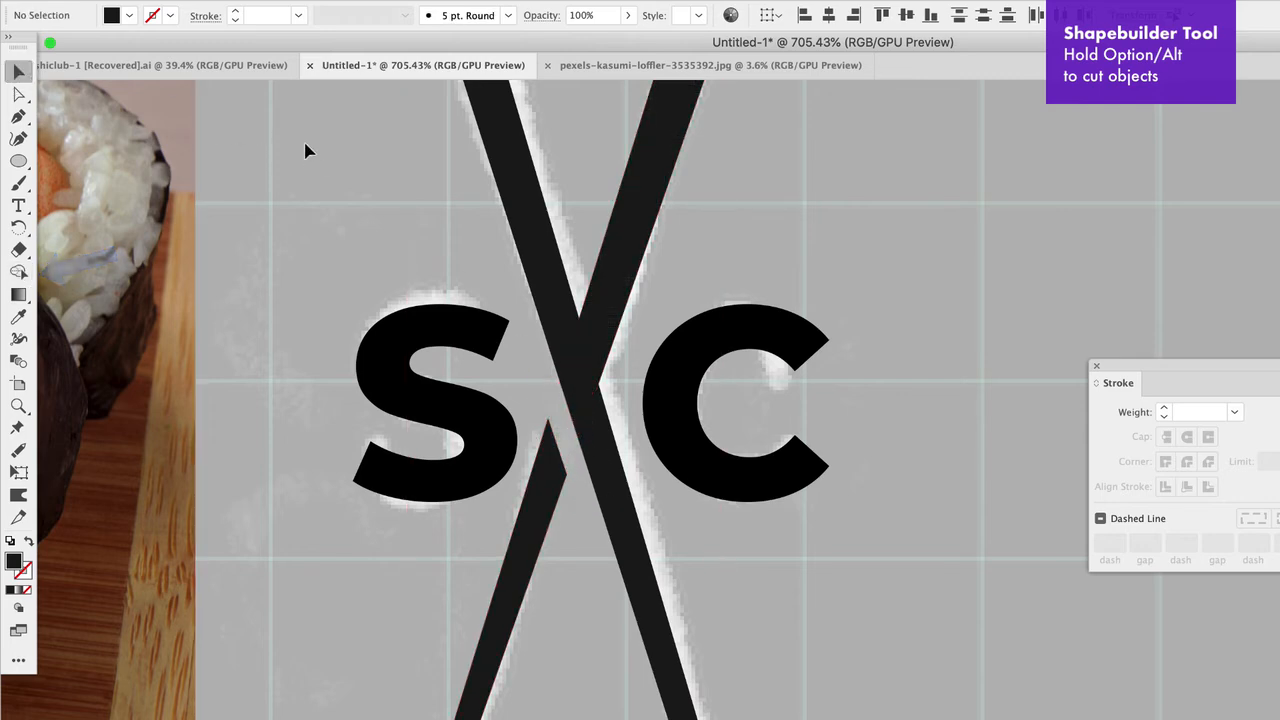
Move the S and C together off their sketched letters to the empty area beside the sushi roll.
scroll(578, 517, down, 6)
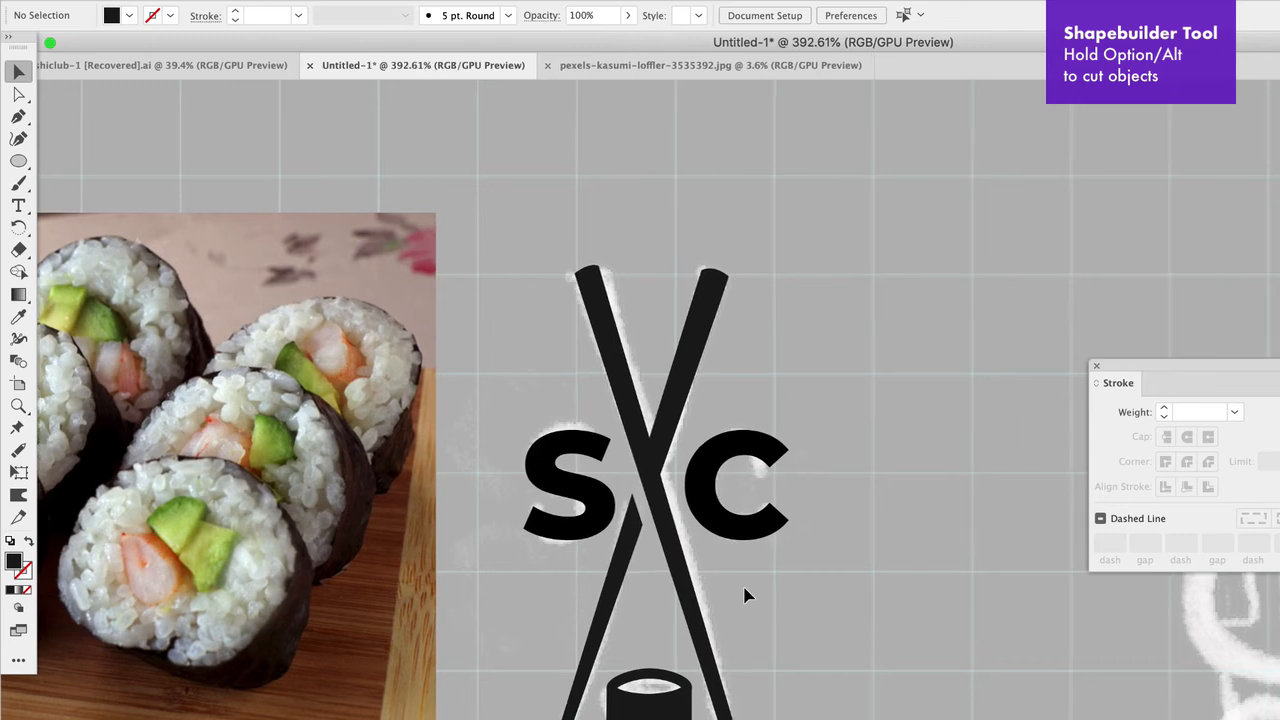
scroll(645, 572, down, 5)
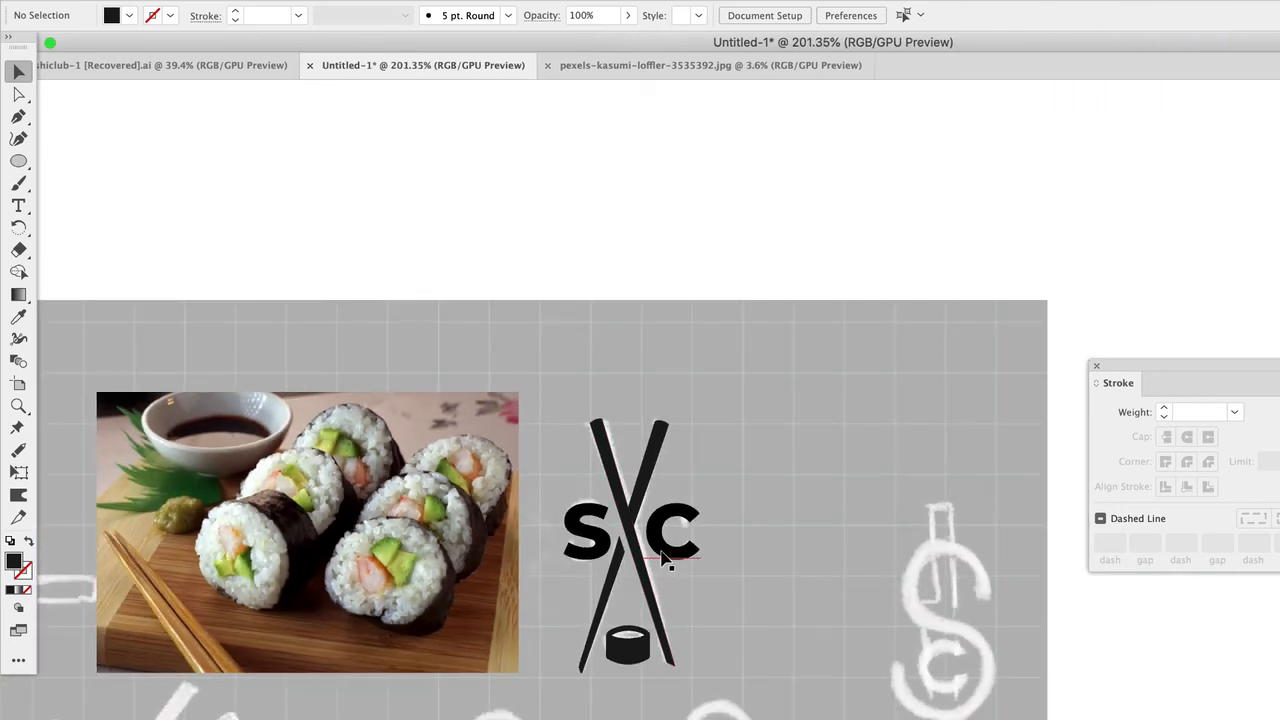
scroll(577, 591, up, 5)
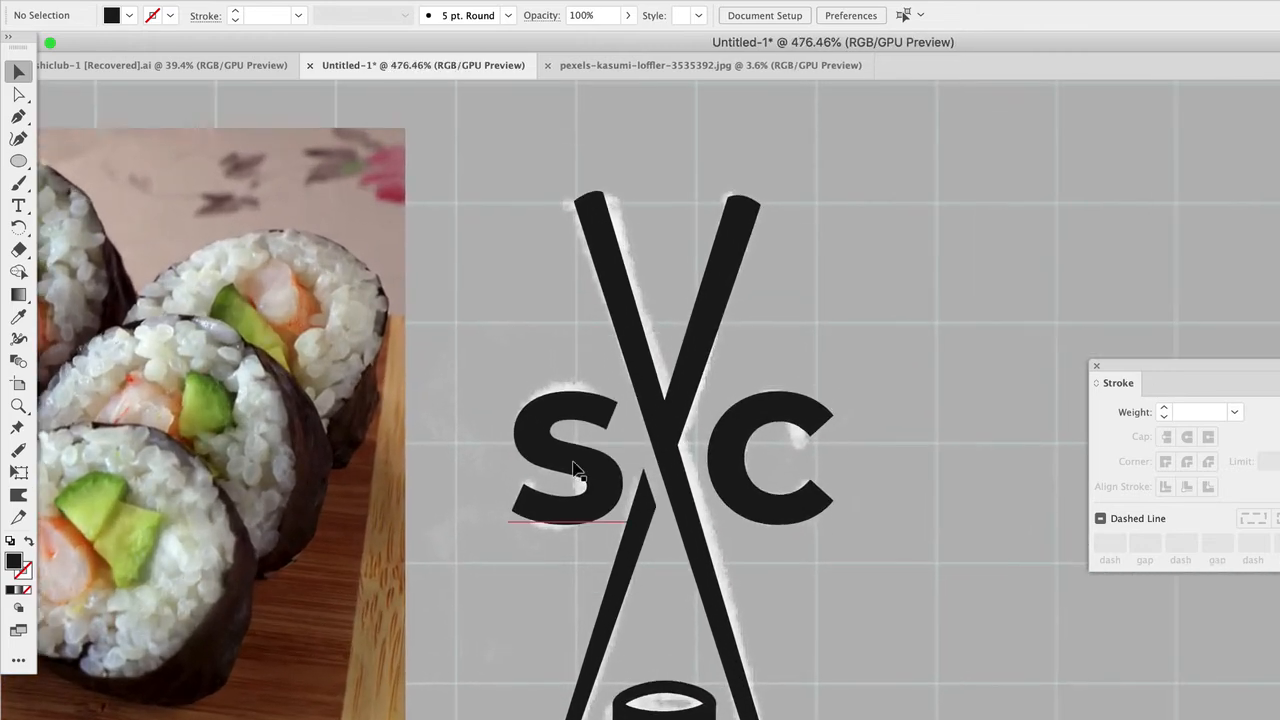
click(577, 470)
shift+click(750, 425)
drag(750, 425, 1080, 667)
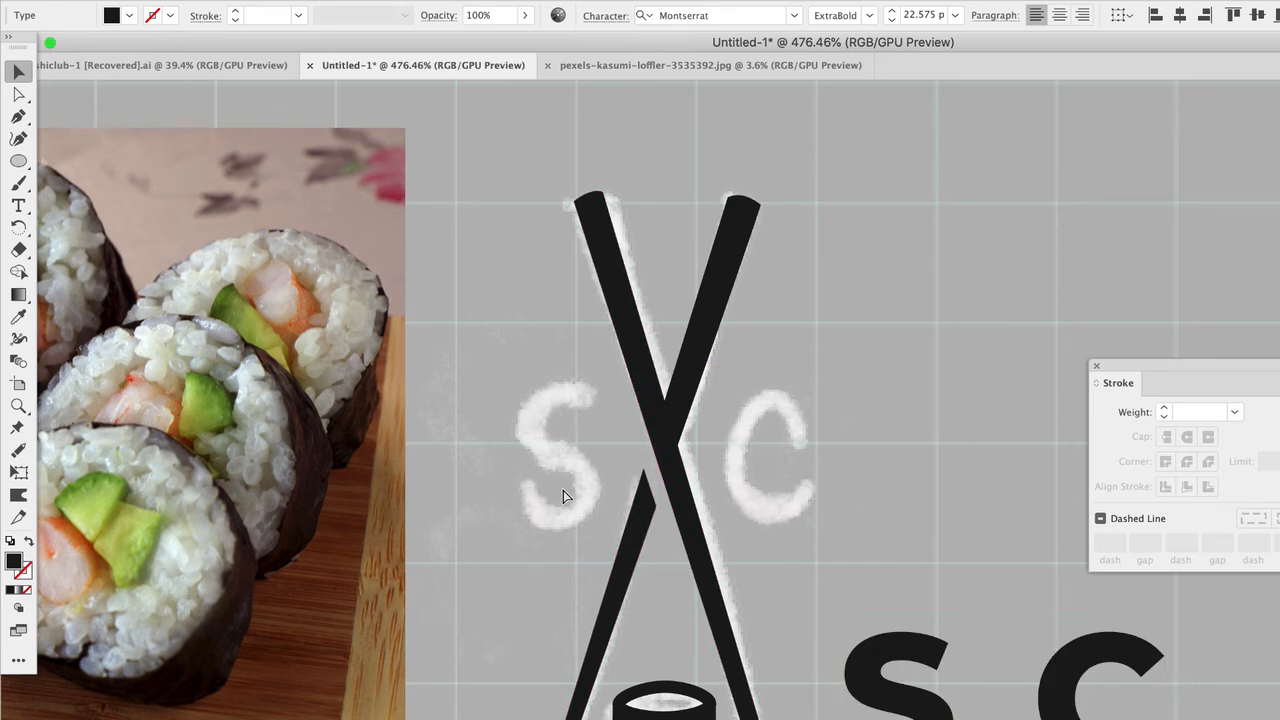
Move the S and C together back over their sketched letters on either side of the chopstick crossing, and deselect them.
key(super+z)
drag(836, 545, 872, 620)
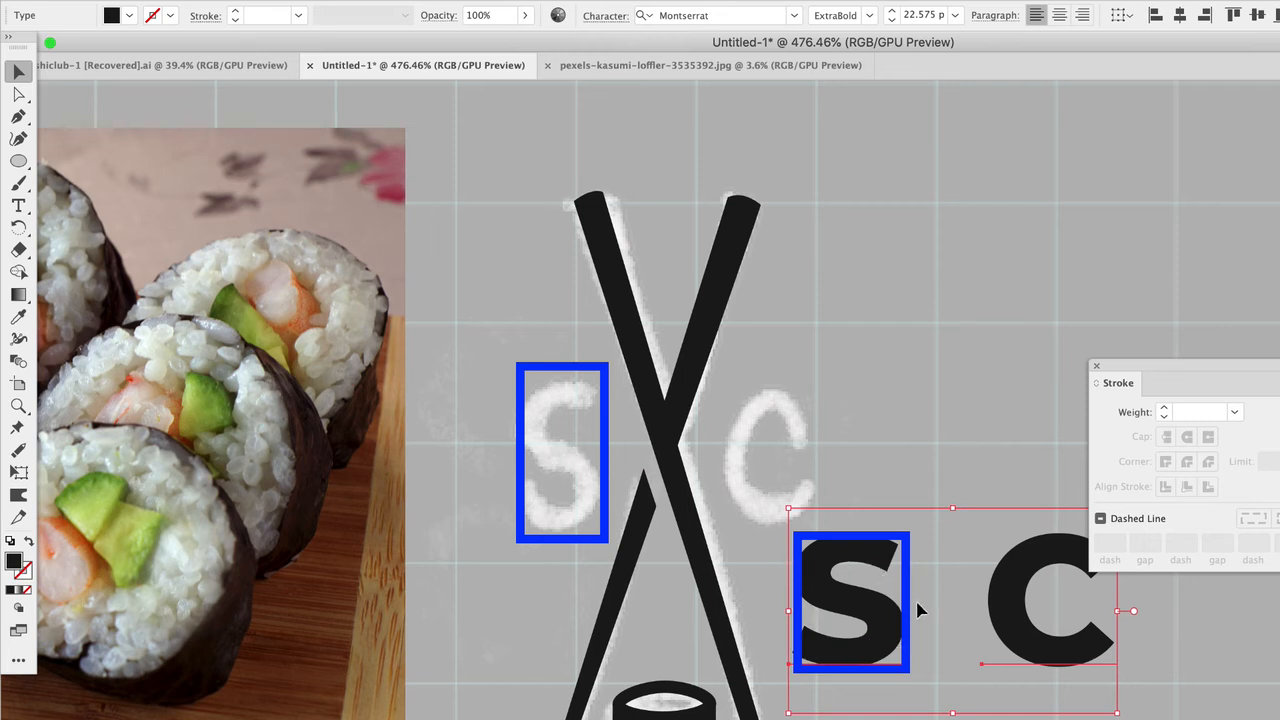
mouse_move(890, 625)
mouse_down()
mouse_move(886, 611)
mouse_move(607, 476)
mouse_up()
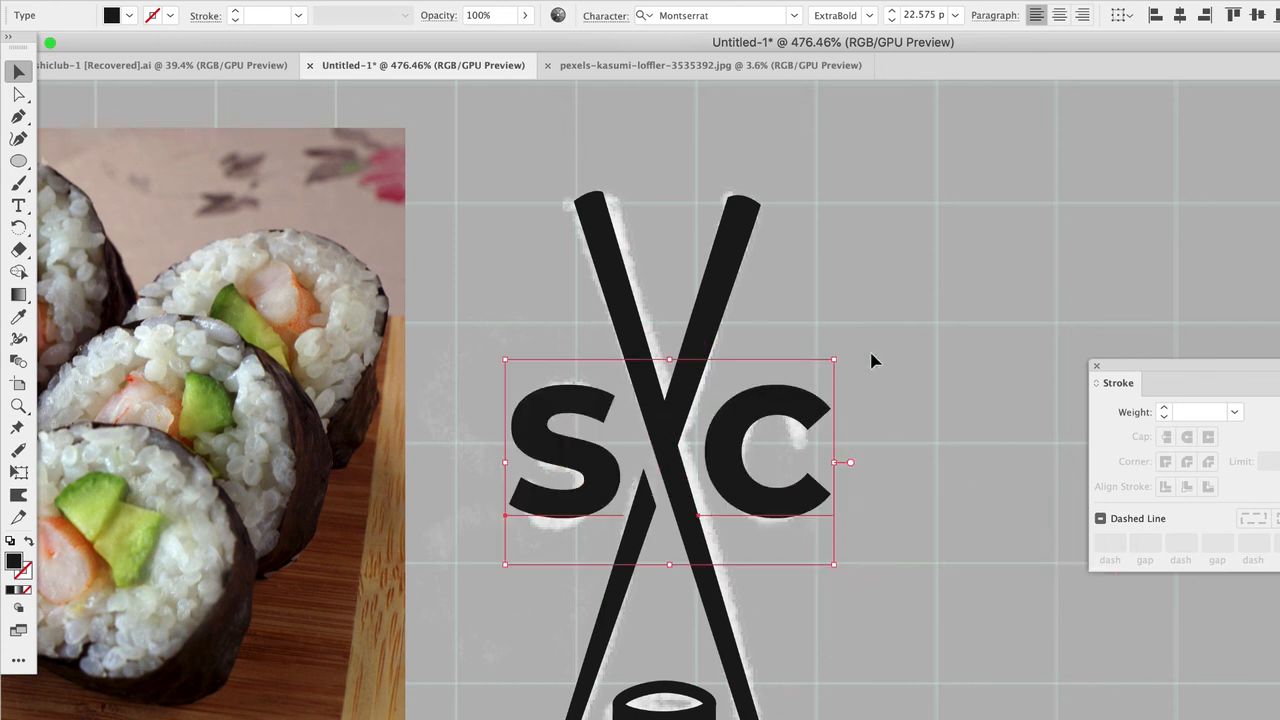
click(978, 318)
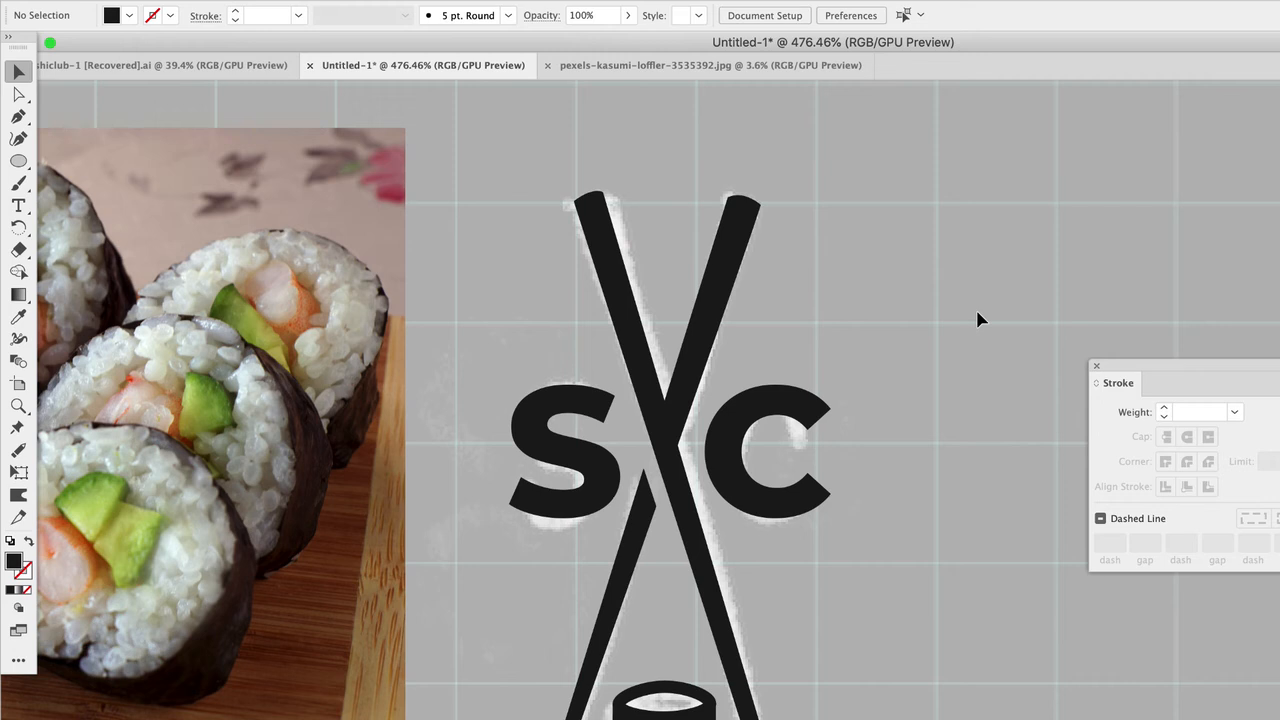
Shift the S and the C each slightly outward, leaving more space between the letters and the crossed chopsticks.
click(595, 466)
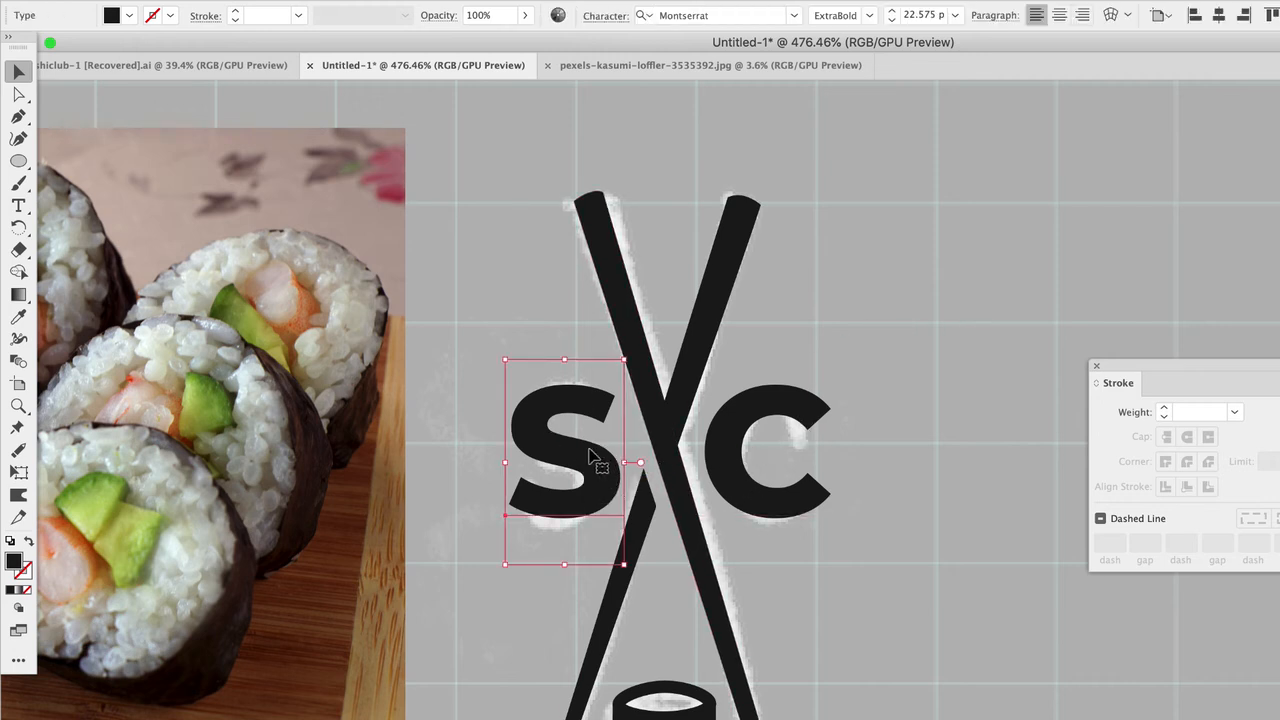
drag(591, 457, 579, 455)
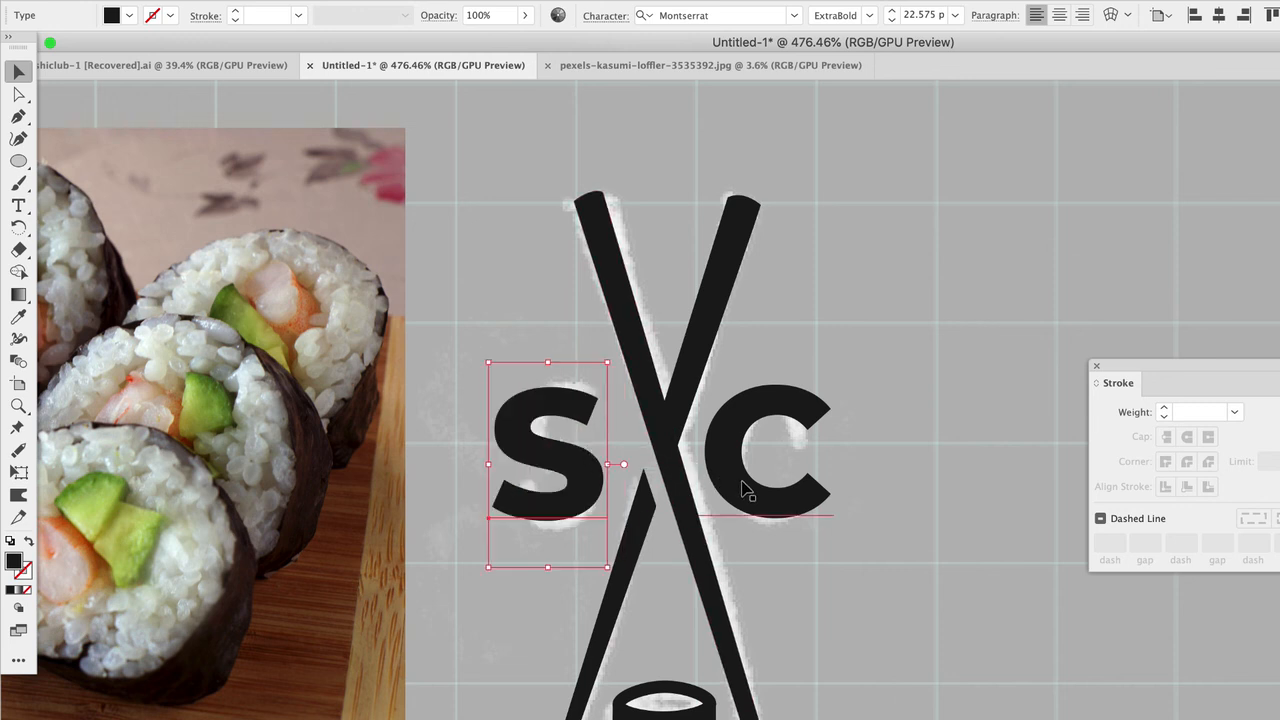
drag(748, 494, 766, 495)
click(987, 552)
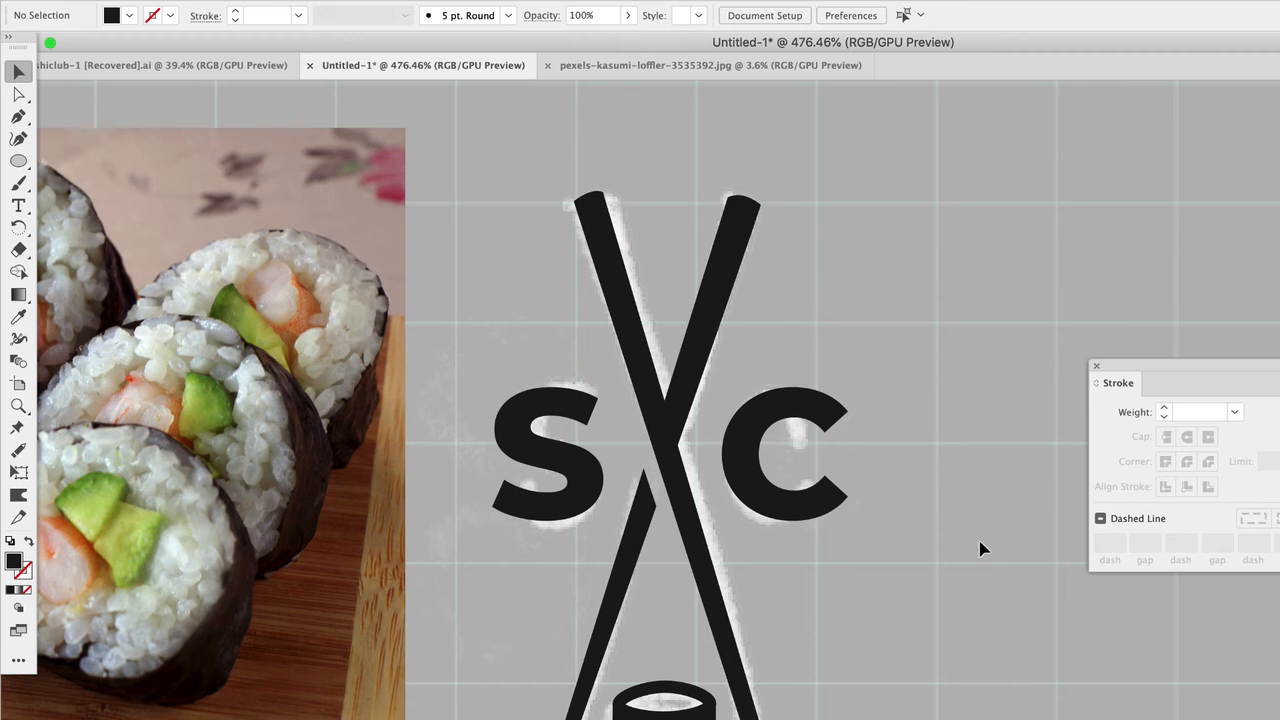
Try placing the S and C much farther out from the chopsticks, and undo both moves.
drag(808, 500, 883, 502)
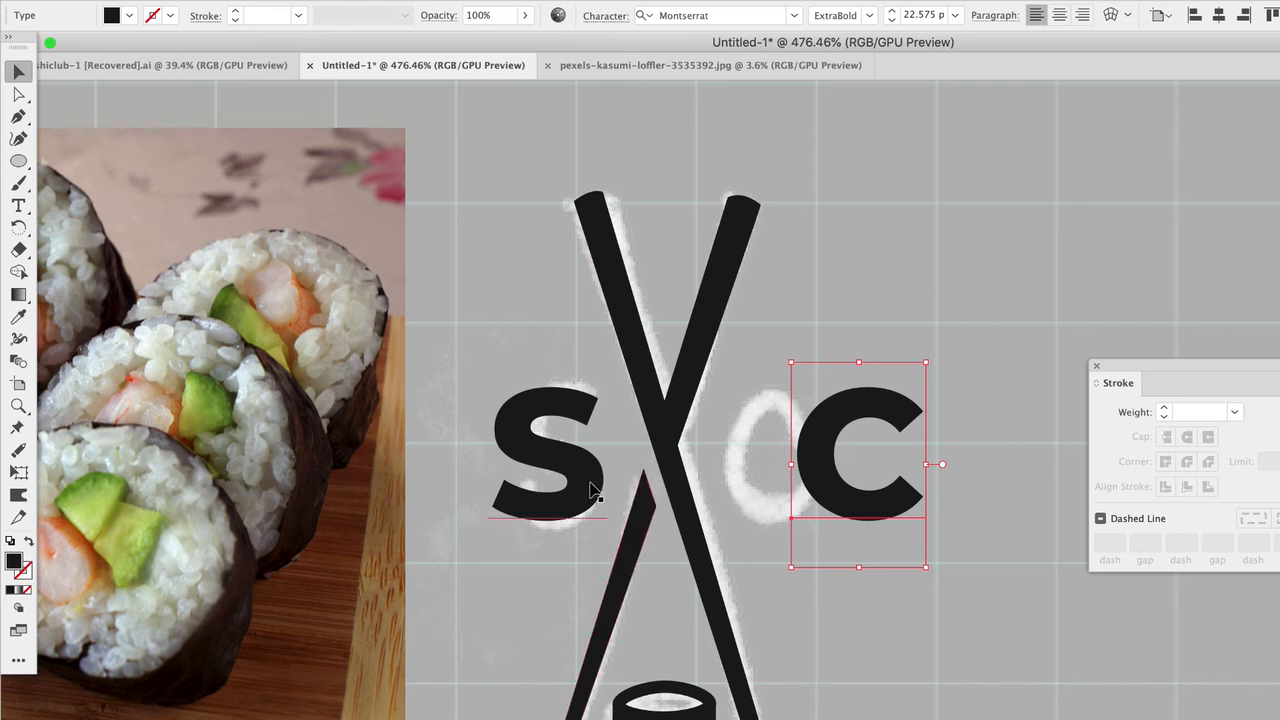
drag(590, 488, 493, 490)
click(874, 605)
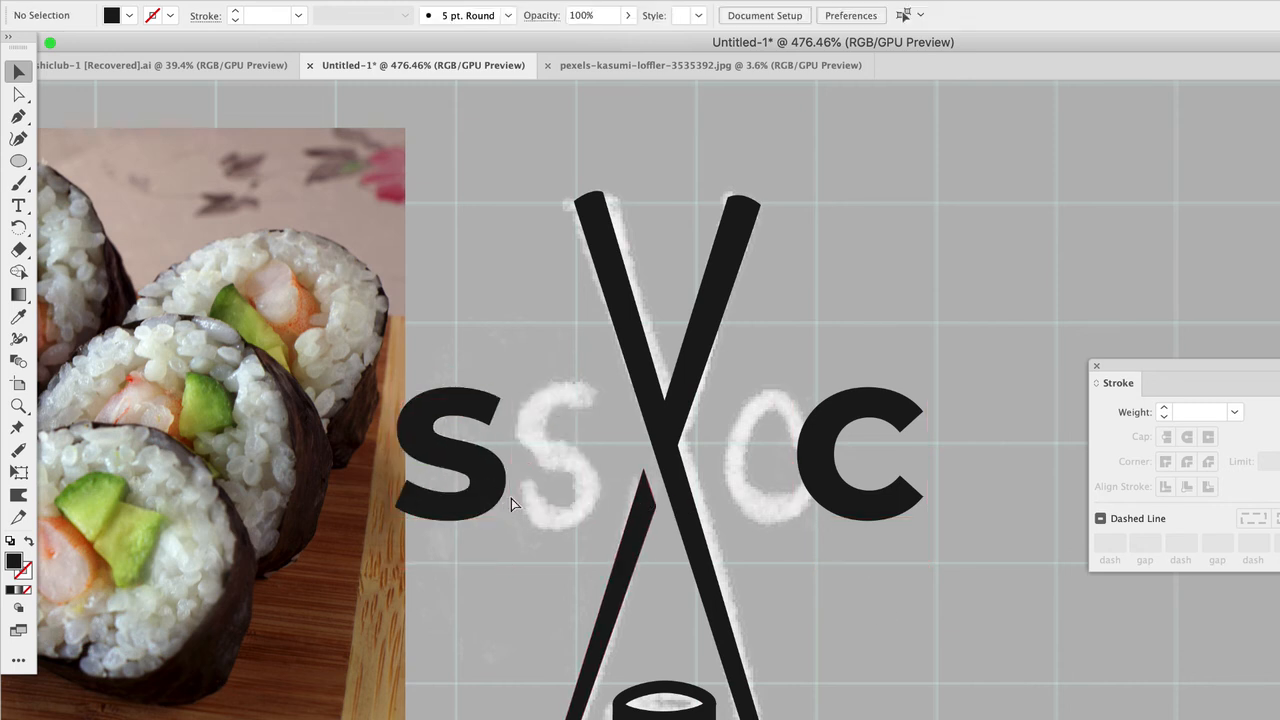
key(ctrl+z)
key(ctrl+z)
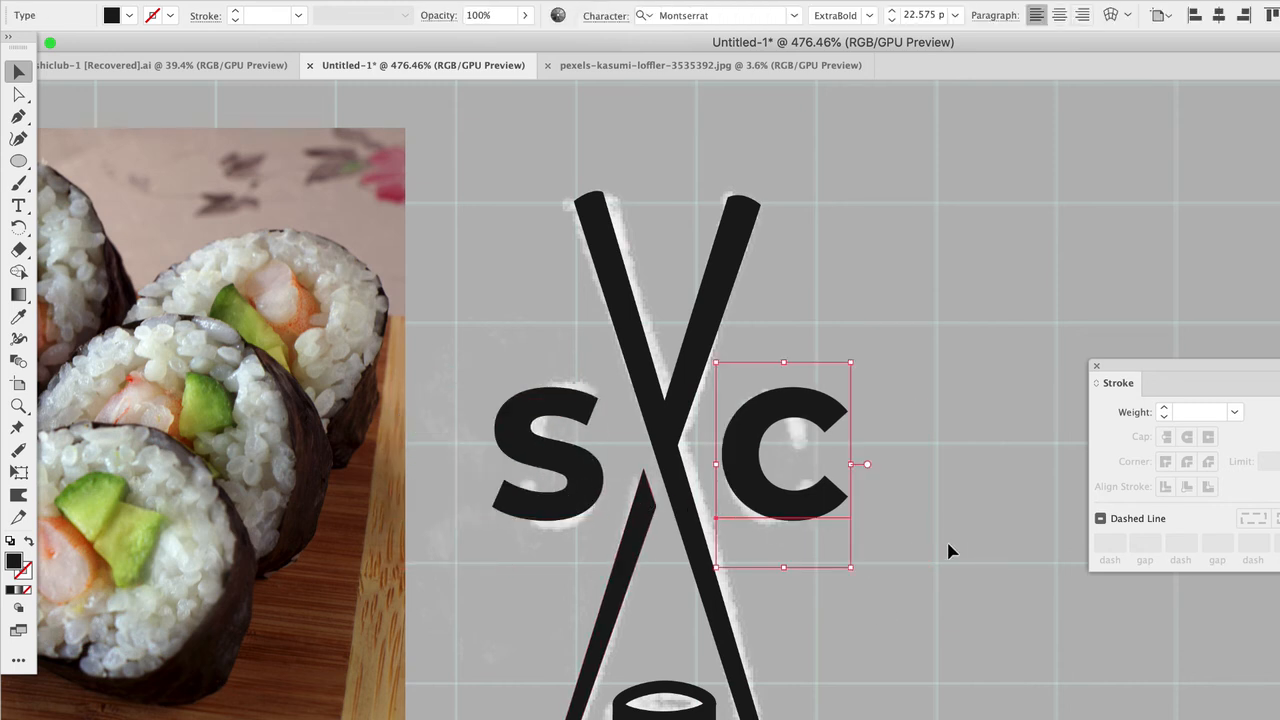
Check the logo's legibility at small sizes, examining whether the letters, chopsticks and sushi roll stay clear.
shift+click(549, 411)
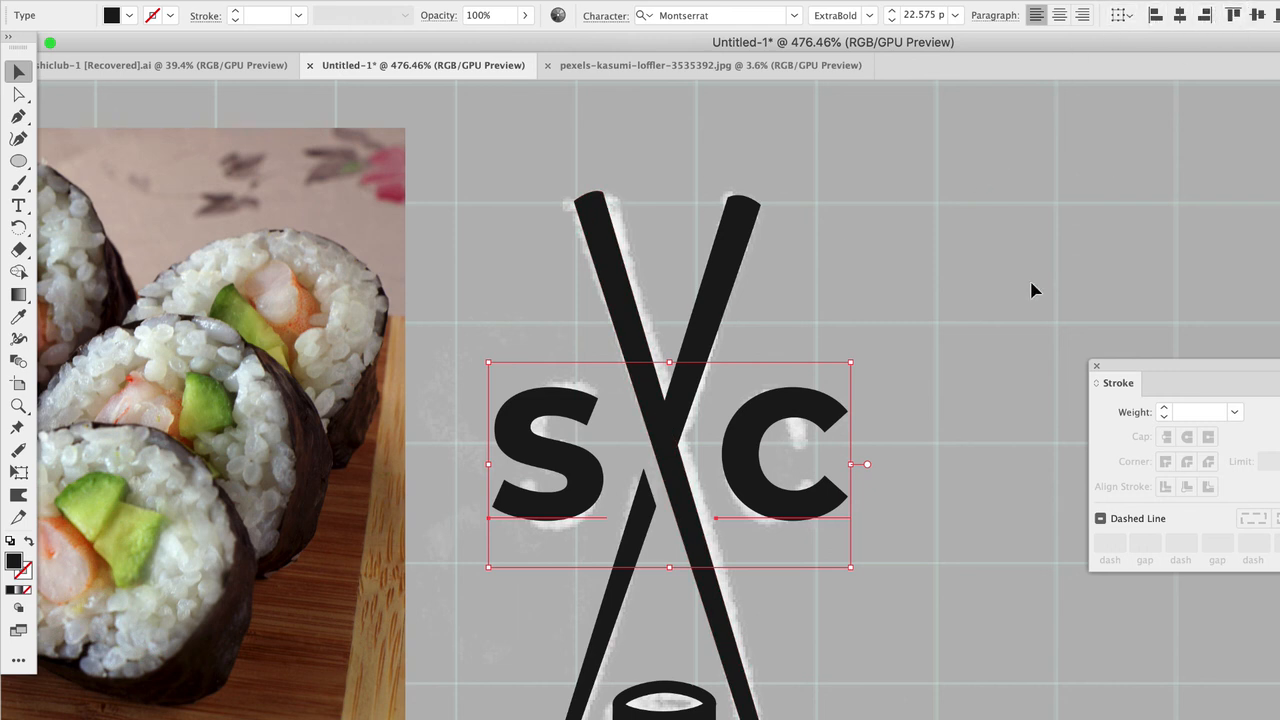
click(979, 352)
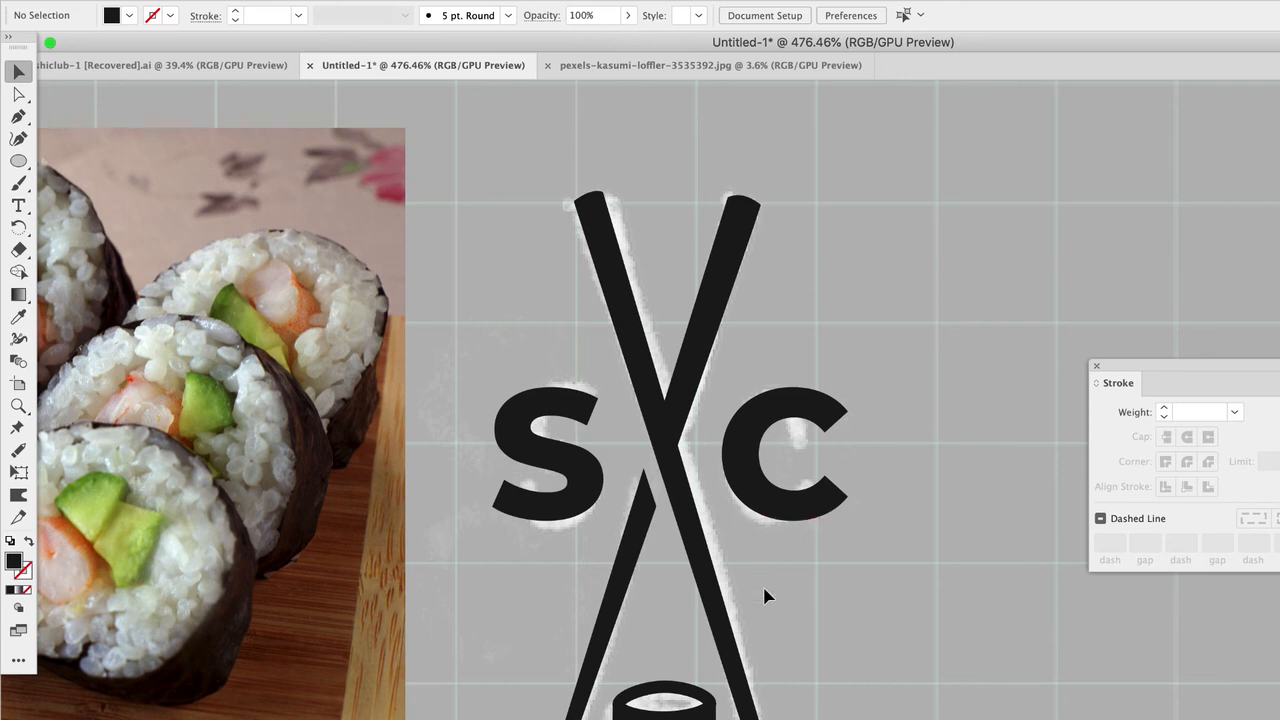
scroll(700, 617, down, 3)
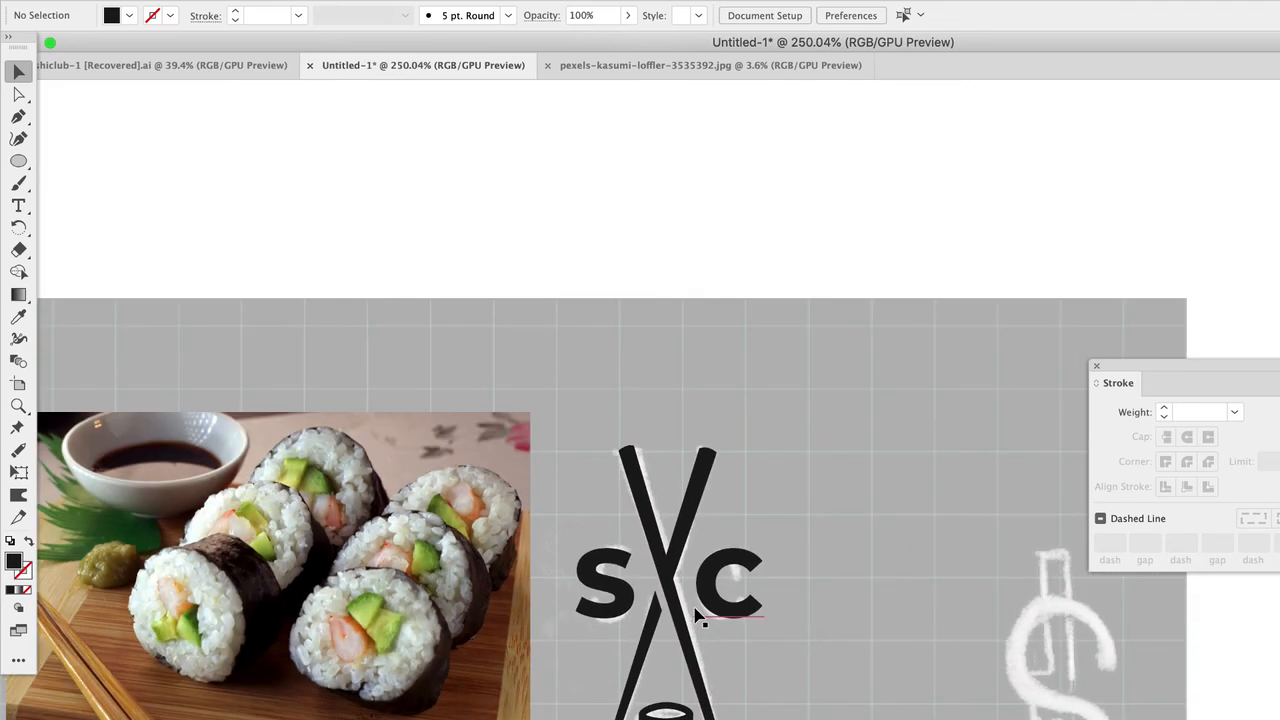
scroll(697, 615, down, 5)
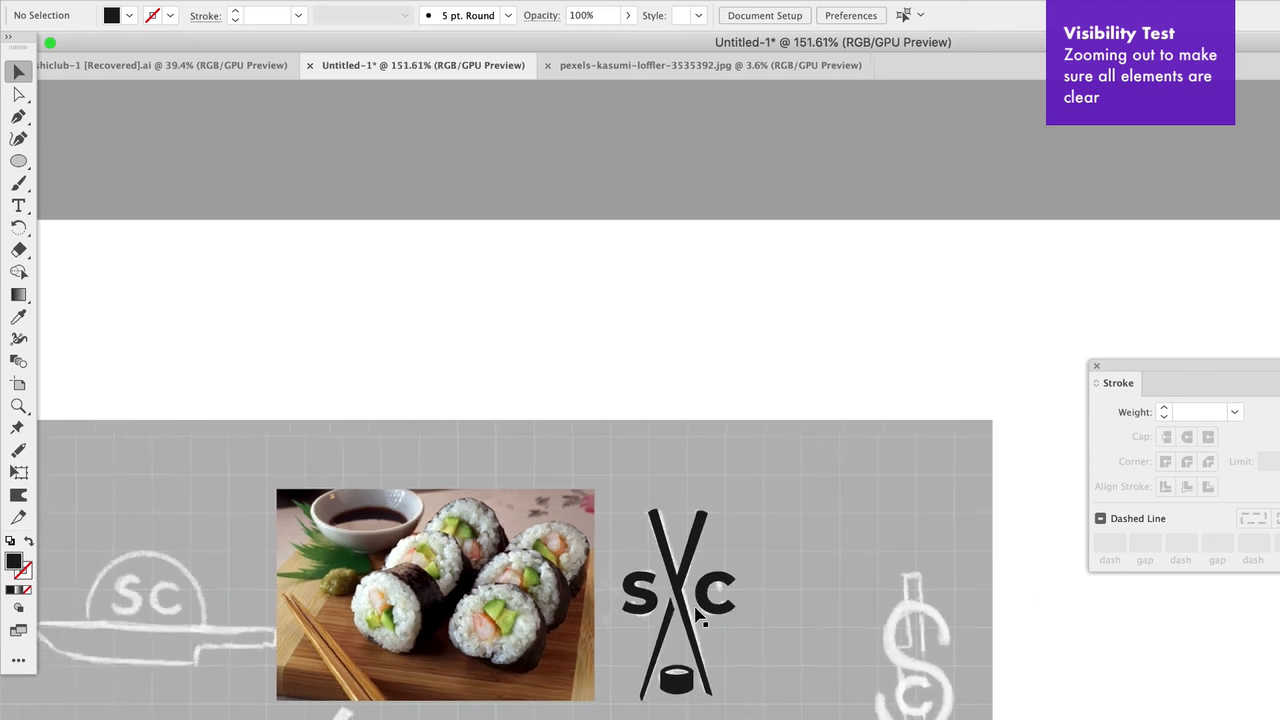
scroll(697, 615, down, 1)
scroll(708, 618, down, 3)
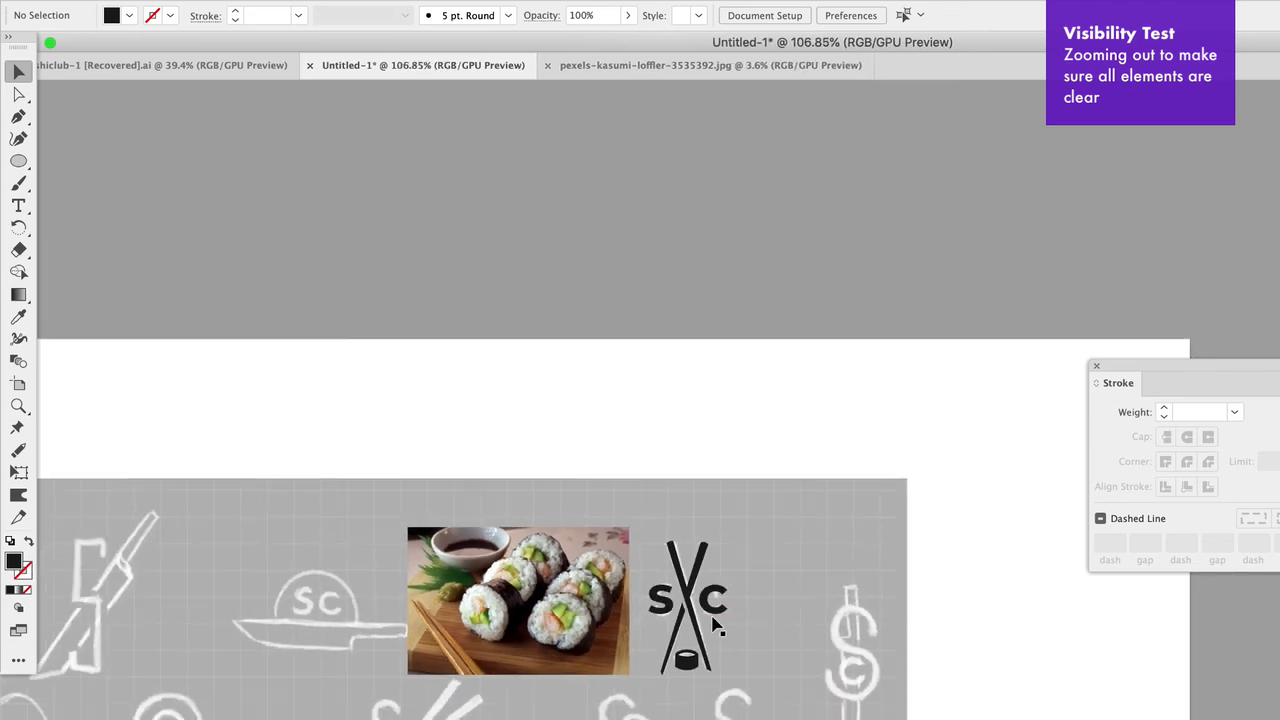
scroll(712, 622, down, 3)
scroll(714, 625, down, 1)
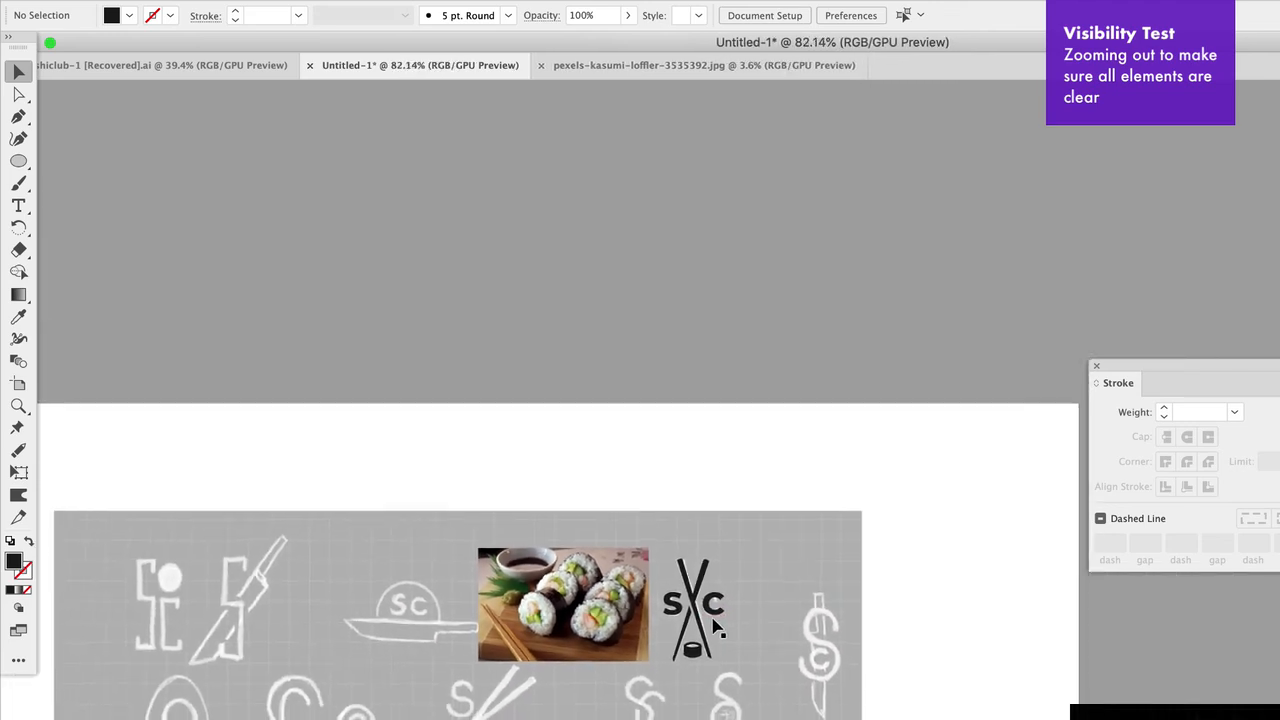
scroll(714, 626, down, 4)
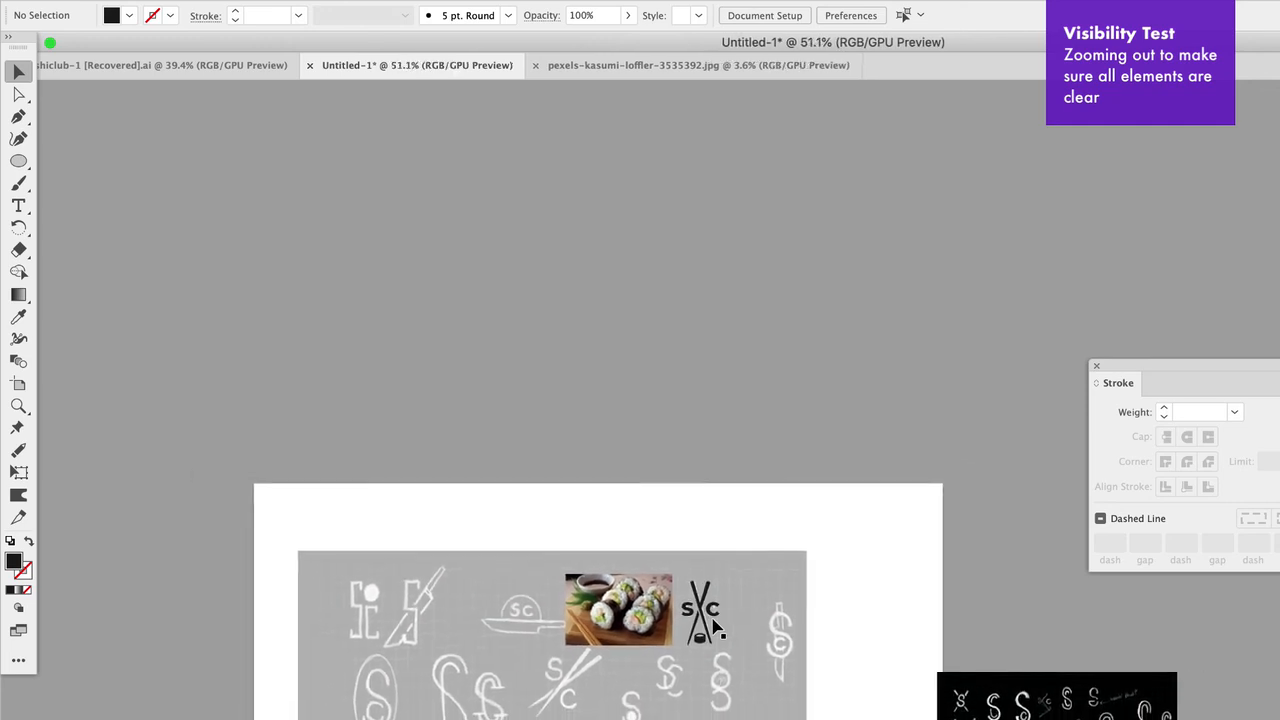
scroll(714, 626, down, 1)
scroll(730, 630, down, 2)
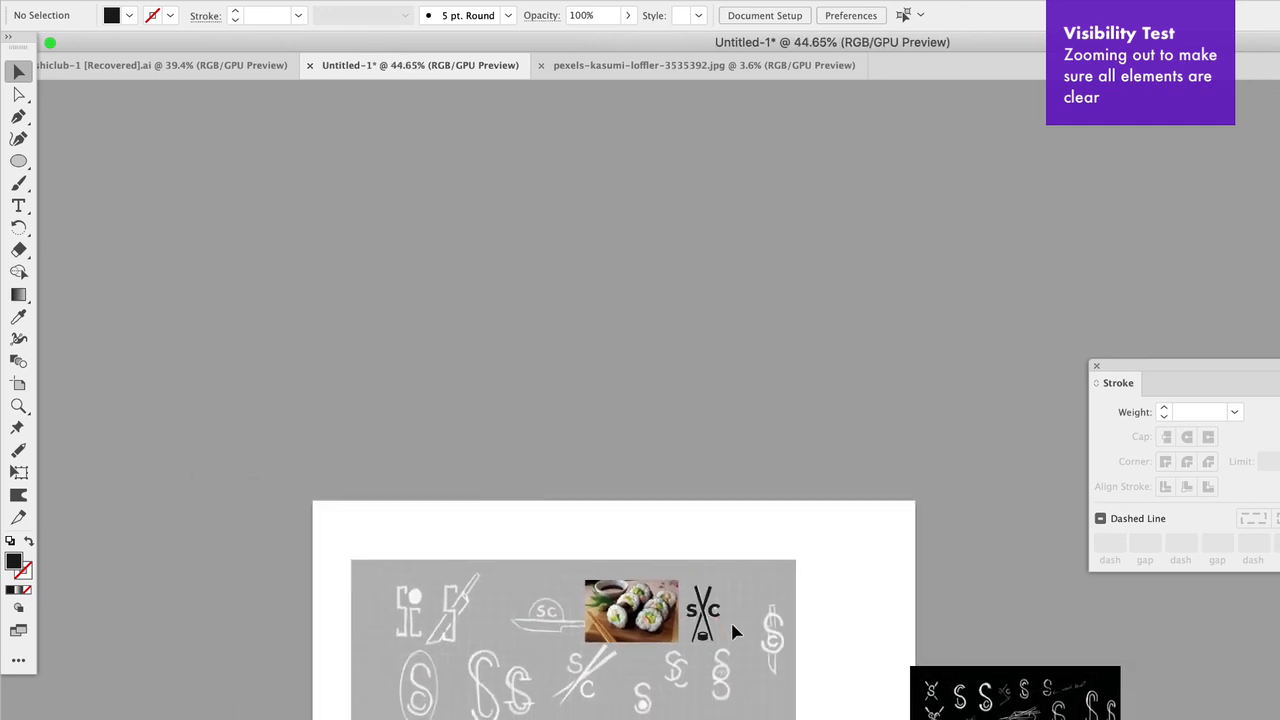
scroll(732, 630, up, 8)
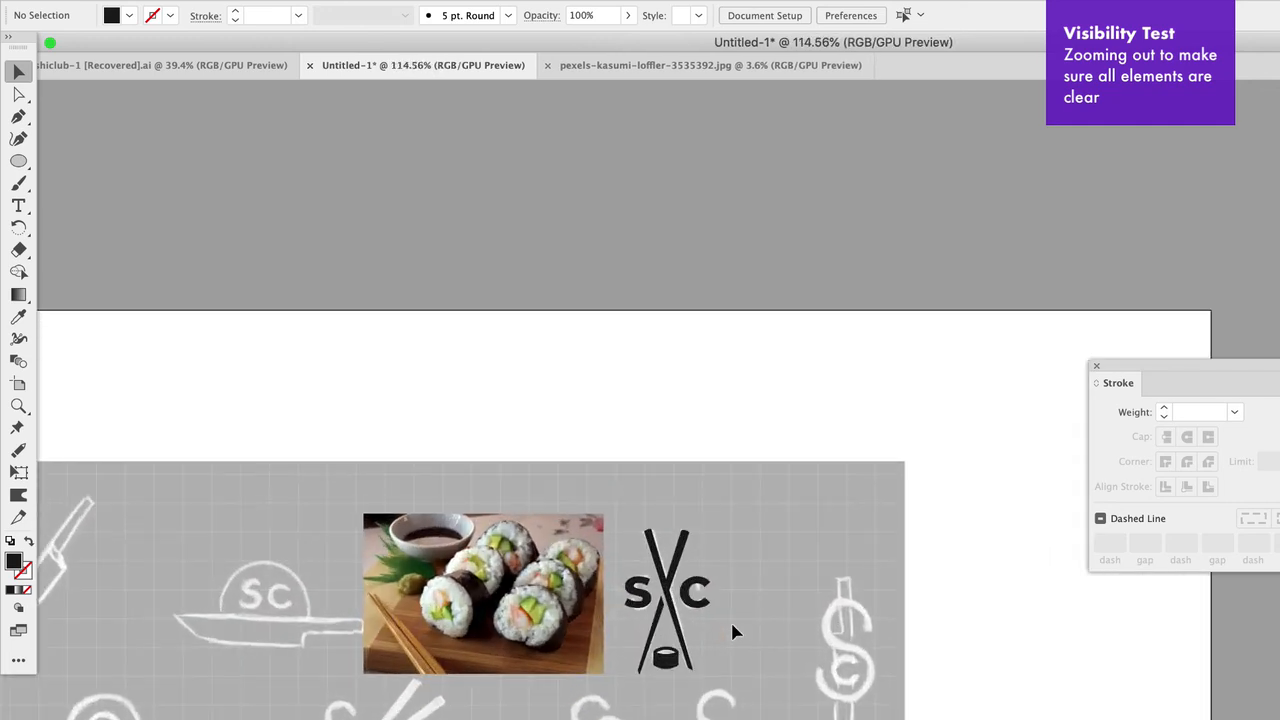
scroll(732, 630, up, 3)
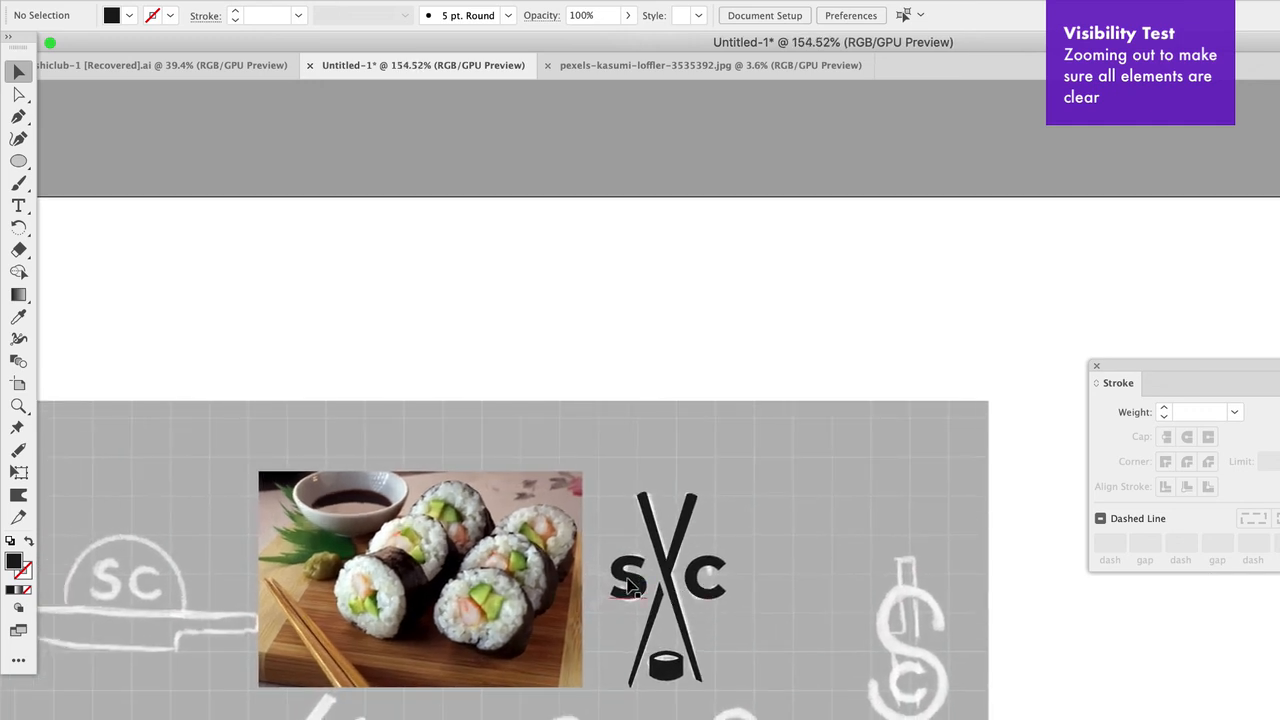
Set the font weight of both the S and the C to Montserrat Black.
click(628, 586)
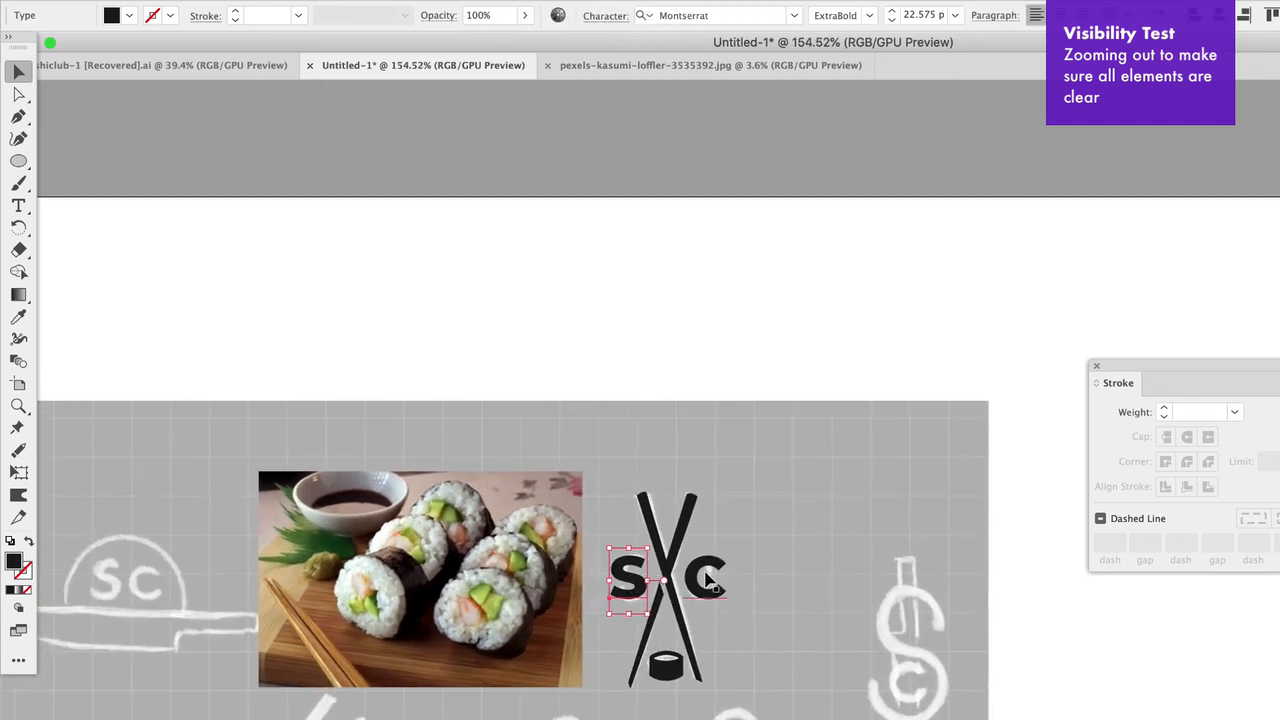
click(869, 15)
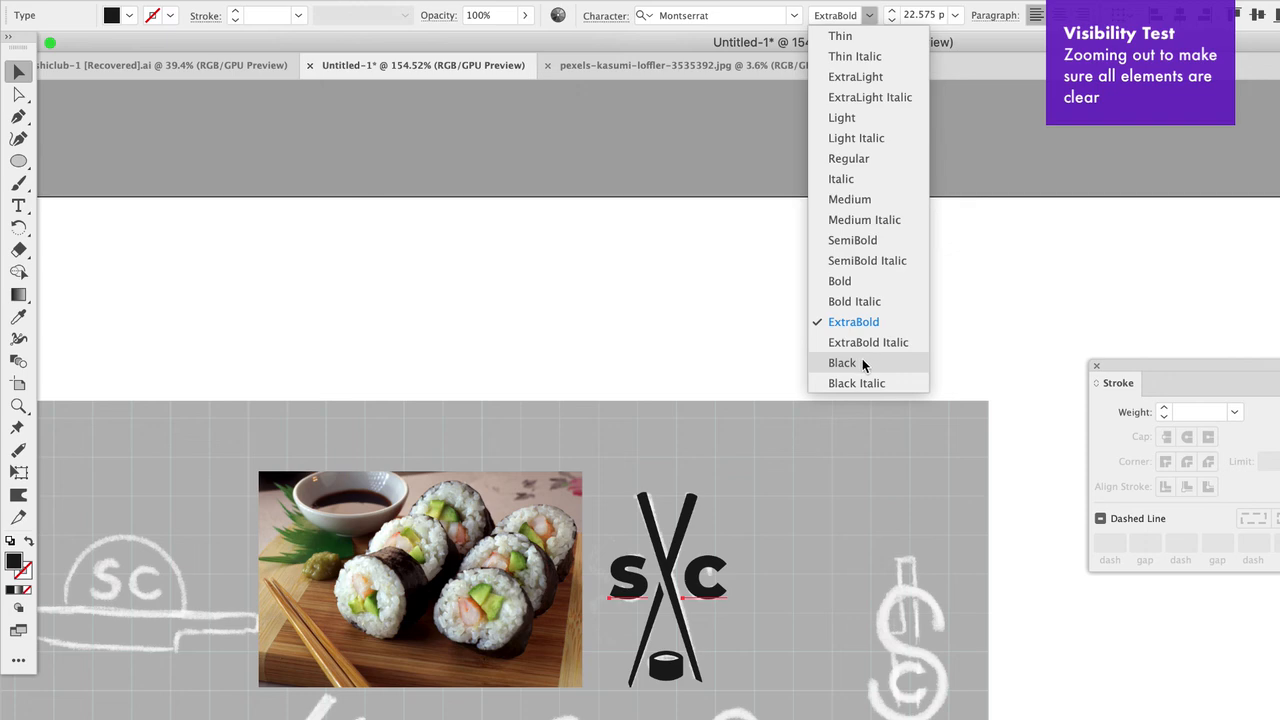
click(780, 267)
Check the bolder letters at a reduced size and clear the sushi reference photo off the sketch sheet.
scroll(922, 588, down, 5)
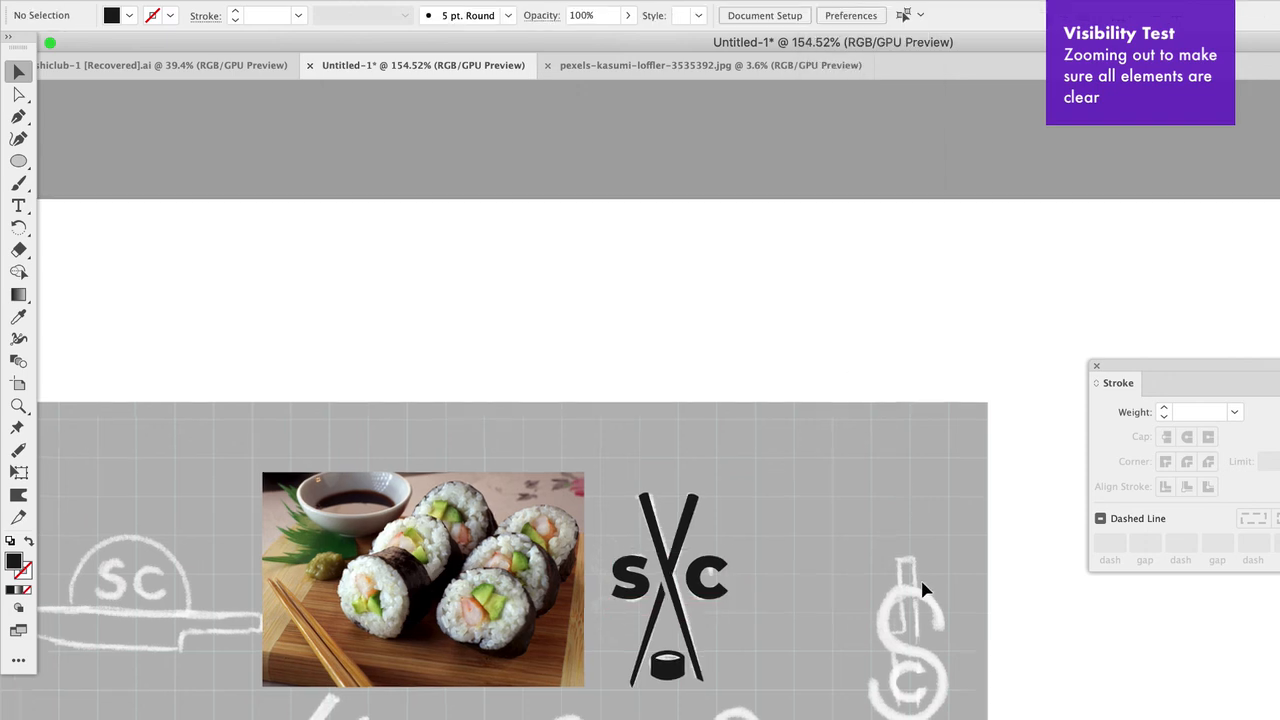
scroll(922, 588, up, 3)
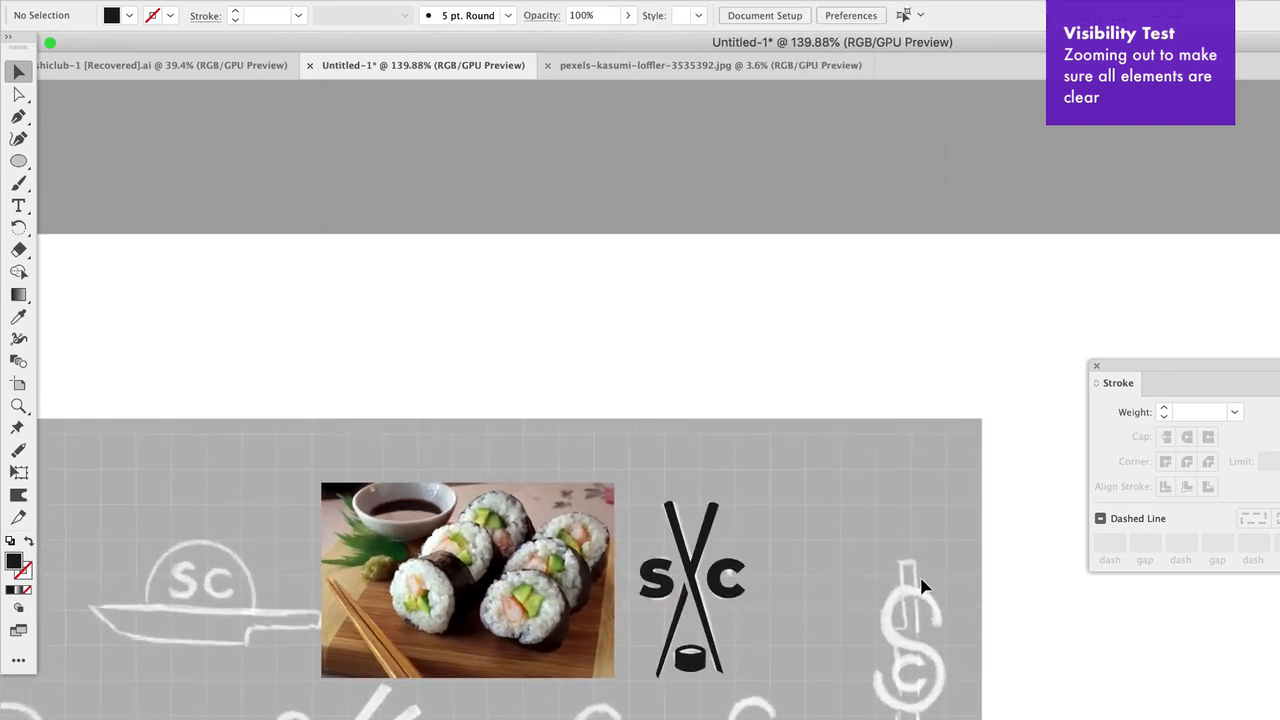
scroll(922, 587, down, 2)
scroll(922, 588, down, 3)
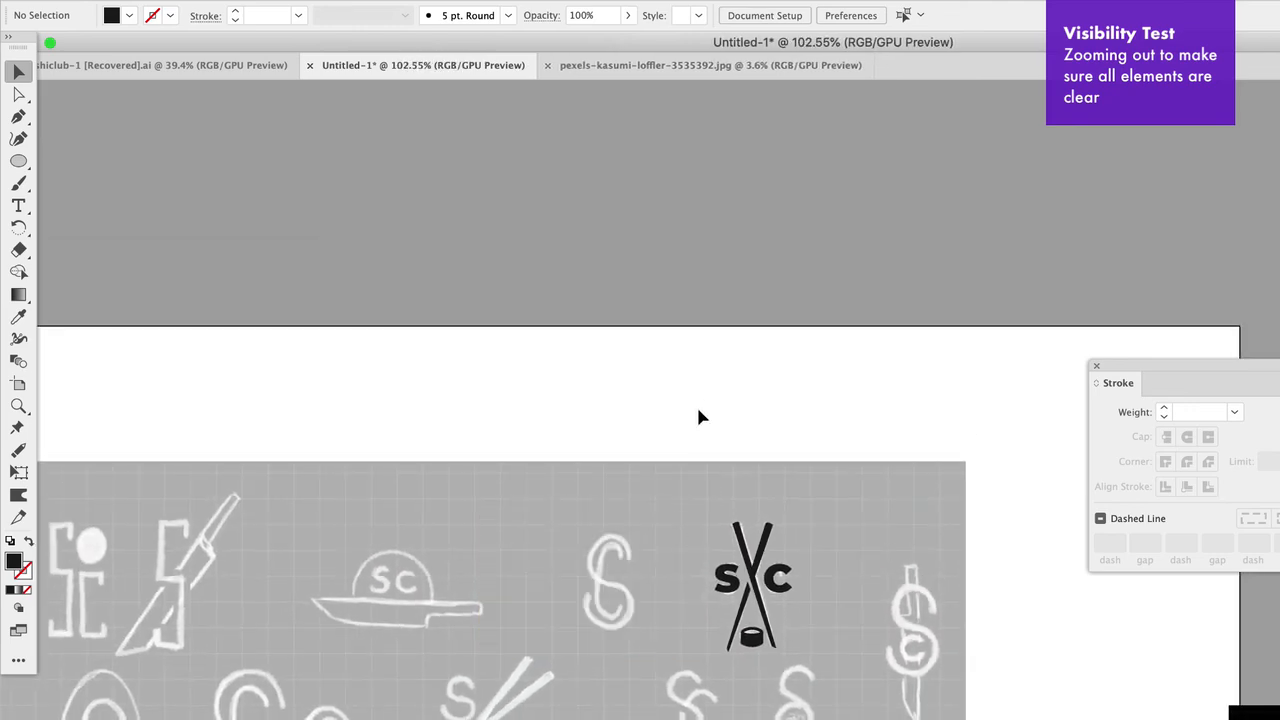
Select and deselect the whole traced logo, and look over the remaining sketched concepts on the sheet.
drag(697, 405, 863, 680)
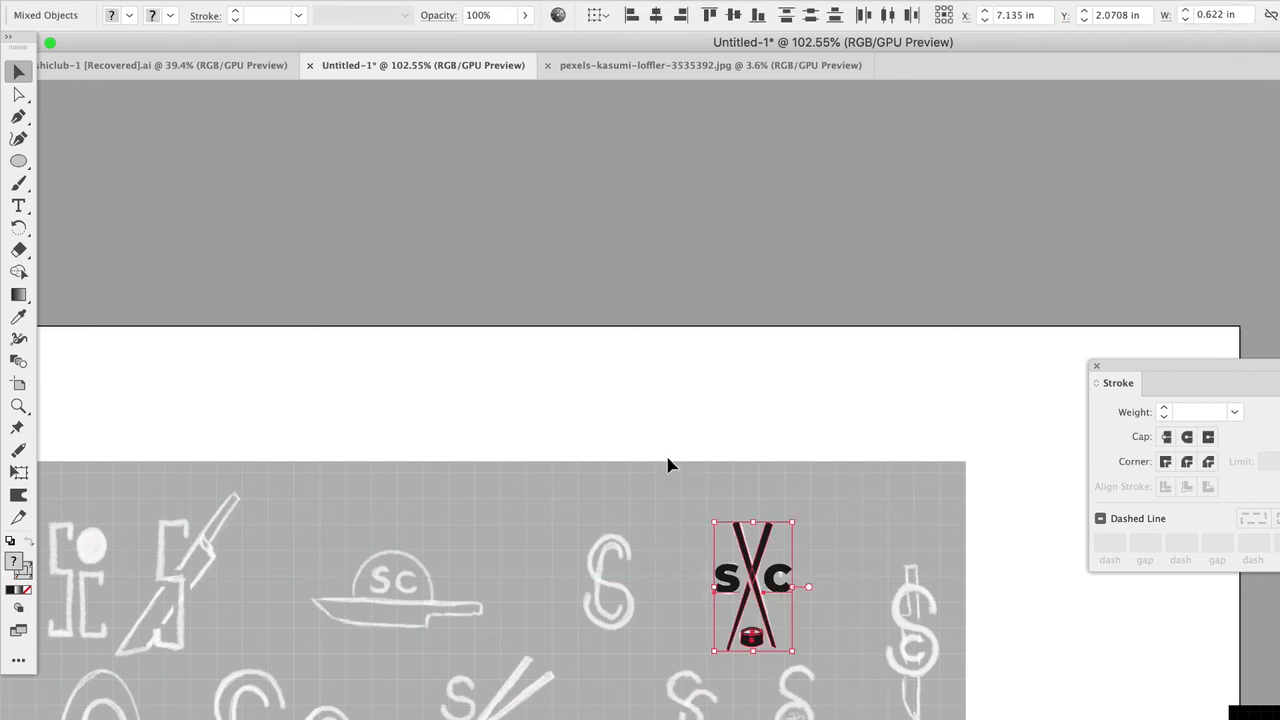
click(678, 430)
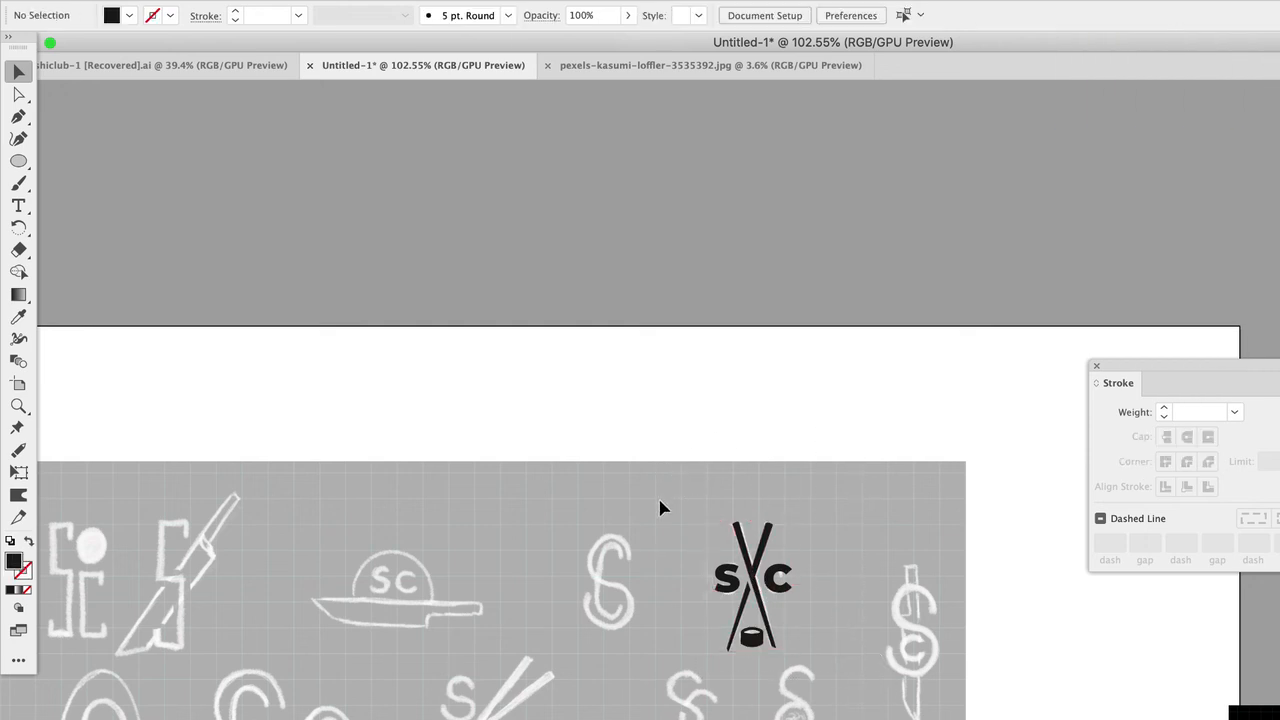
scroll(665, 695, down, 5)
scroll(665, 695, left, 5)
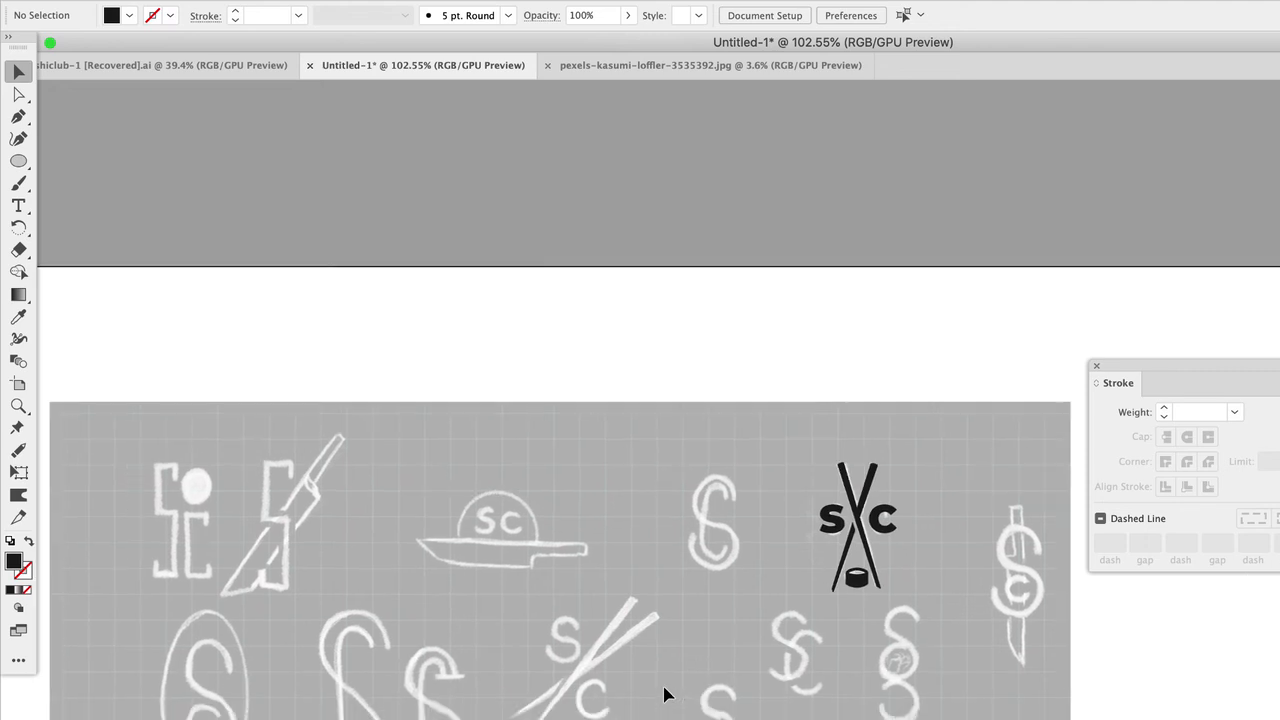
scroll(667, 690, down, 5)
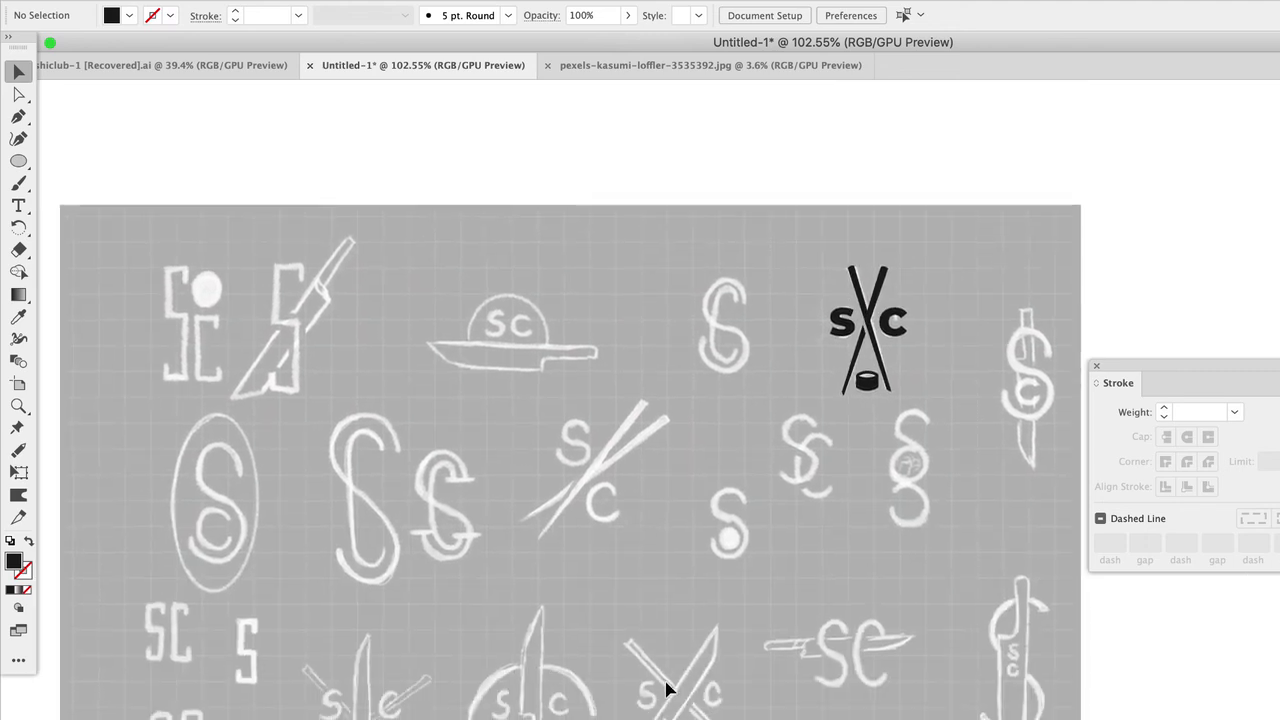
scroll(667, 690, left, 1)
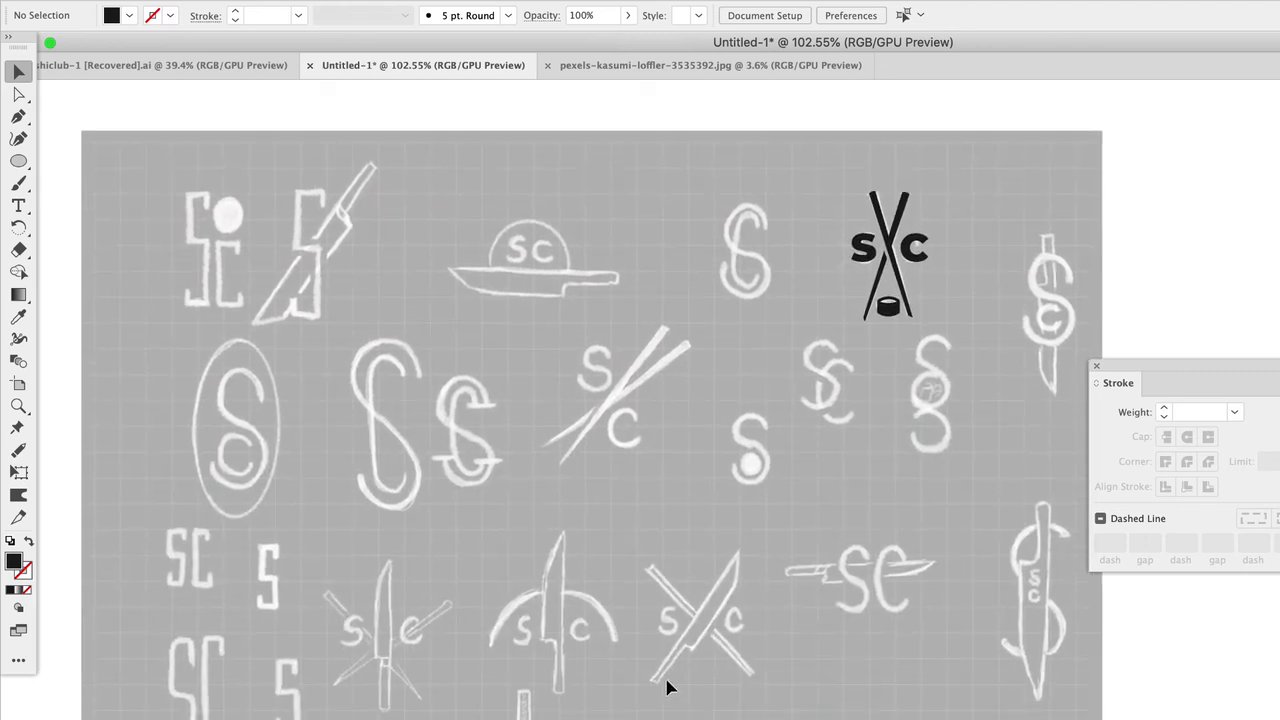